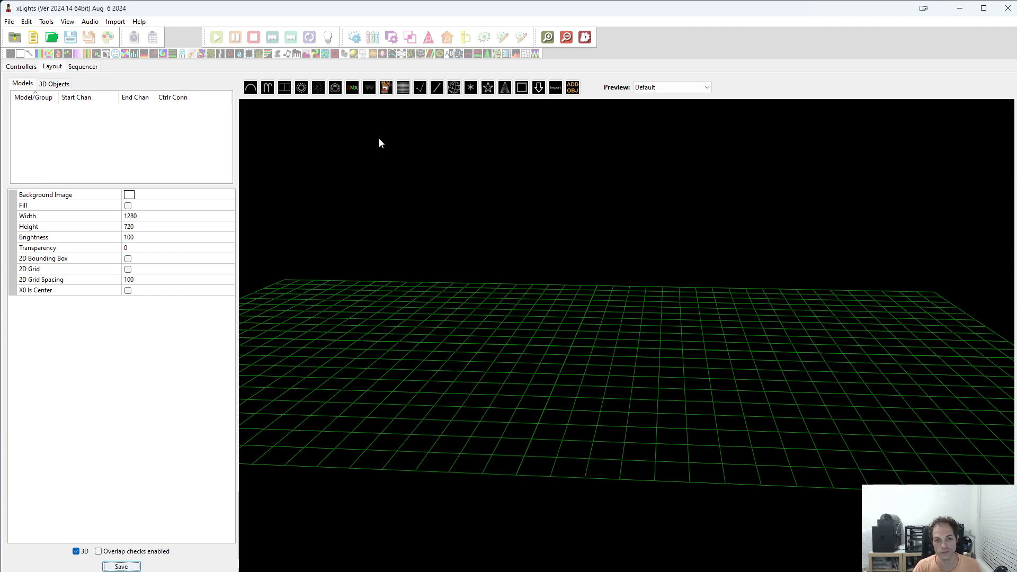
Add a DMX Moving Head Adv model to the layout above the back edge of the grid.
{"action": "left_click", "coordinate": [353, 89]}
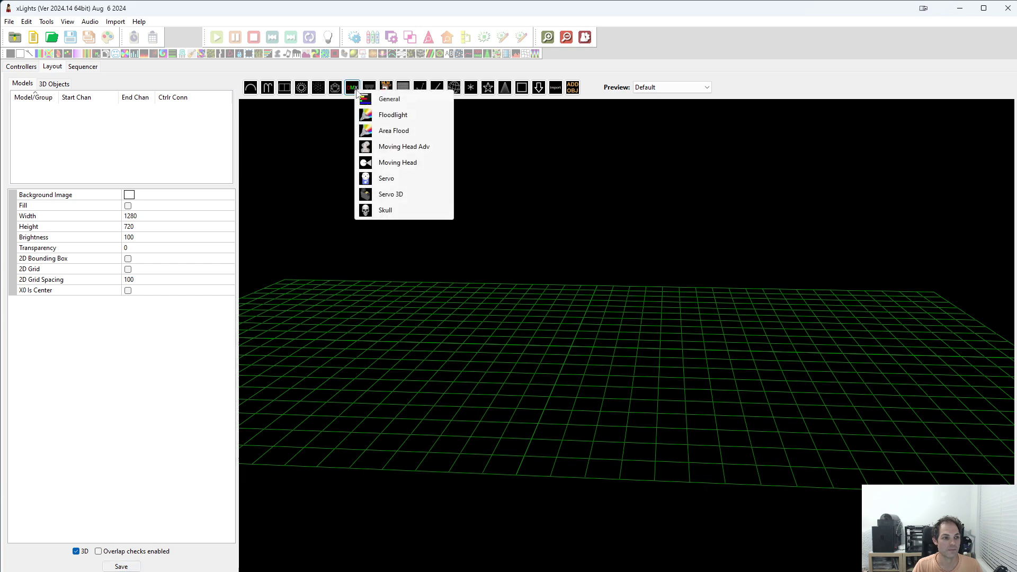
{"action": "left_click", "coordinate": [403, 147]}
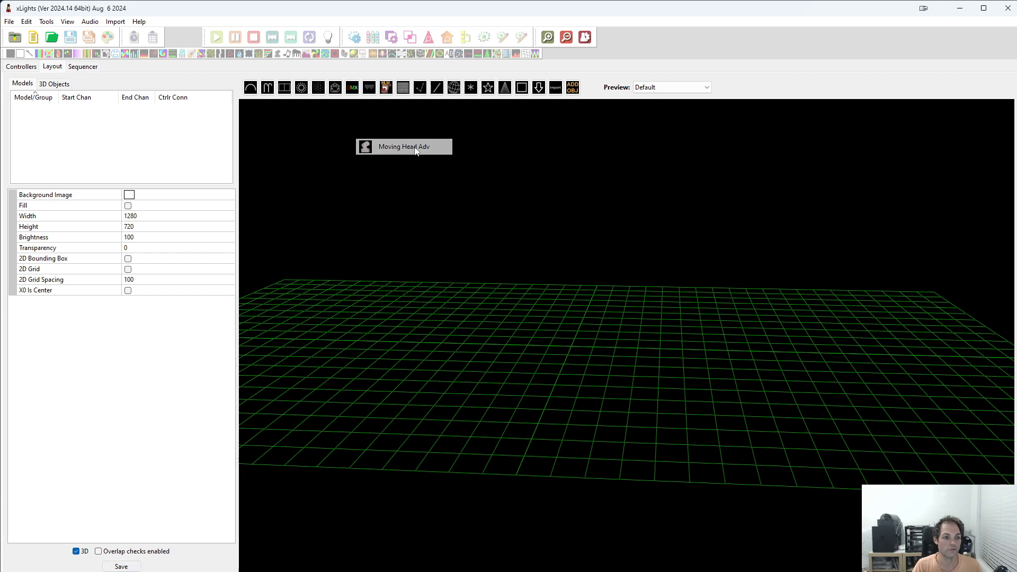
{"action": "left_click", "coordinate": [551, 287]}
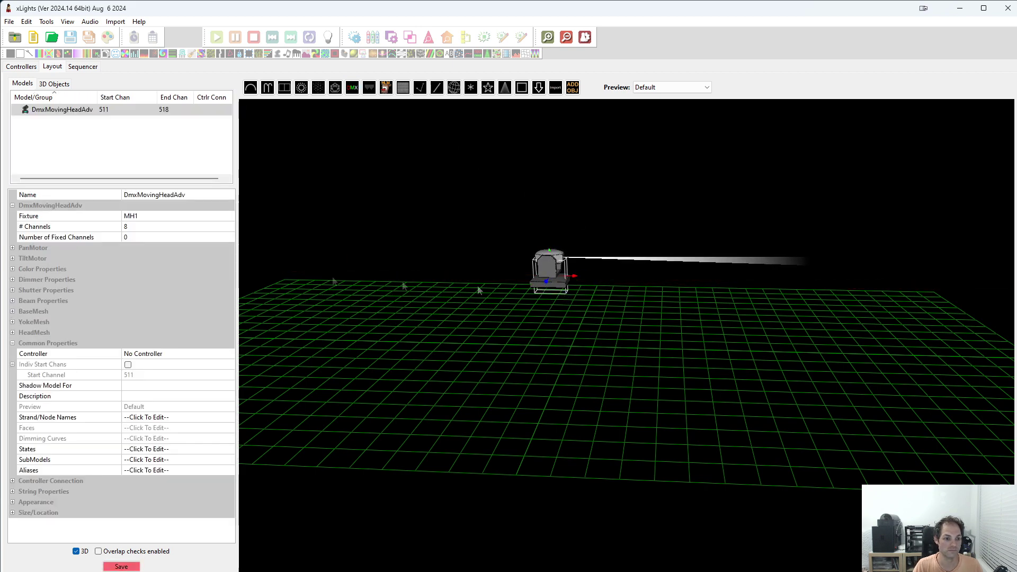
Rename the model as Moving Head 1 without saving the old name as an alias, and set its number of channels to 16.
{"action": "left_click", "coordinate": [182, 197]}
{"action": "type", "text": "Mo"}
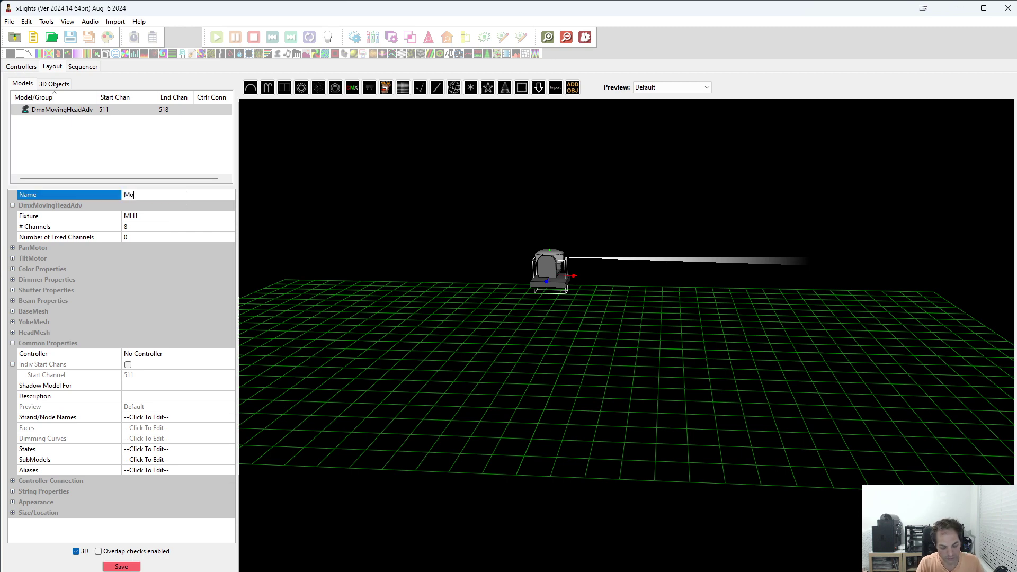
{"action": "type", "text": "ving Head 1"}
{"action": "key", "text": "Return"}
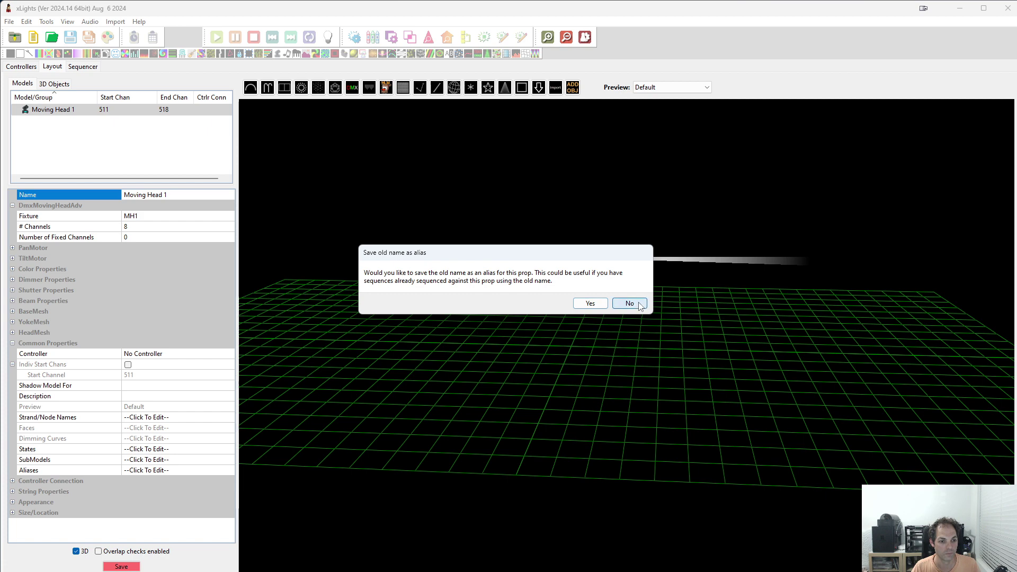
{"action": "left_click", "coordinate": [639, 305]}
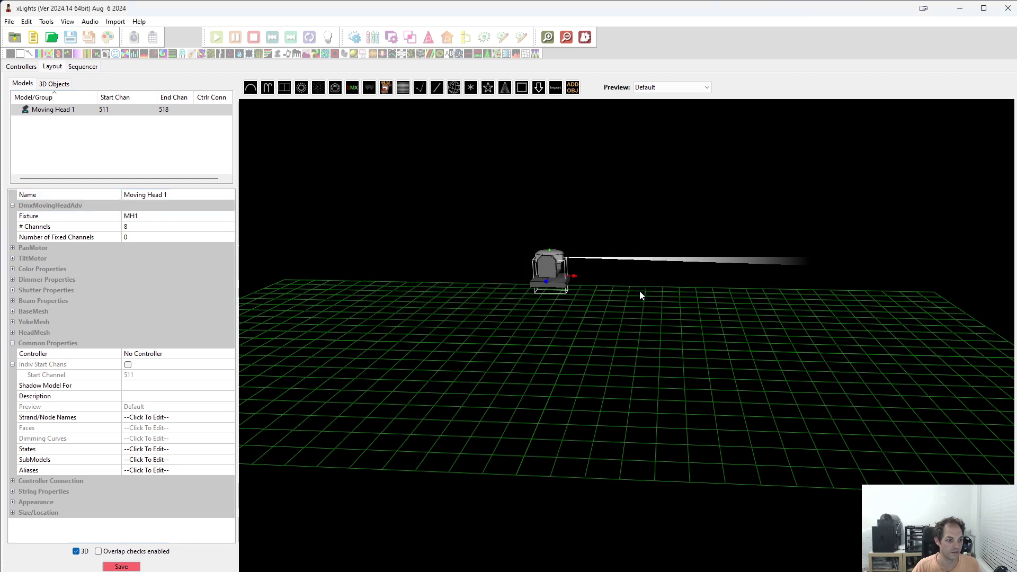
{"action": "left_click", "coordinate": [160, 228]}
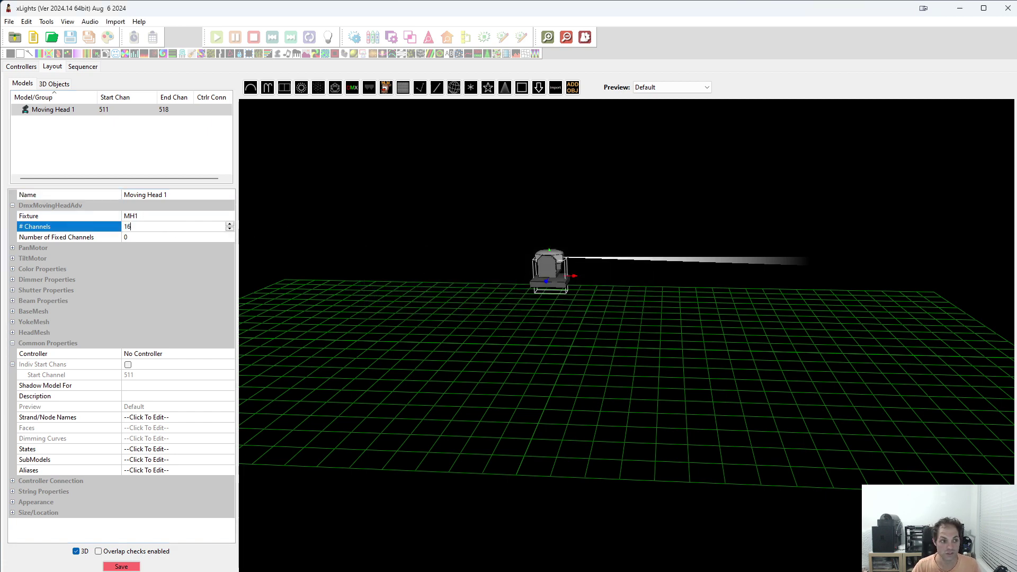
{"action": "key", "text": "Return"}
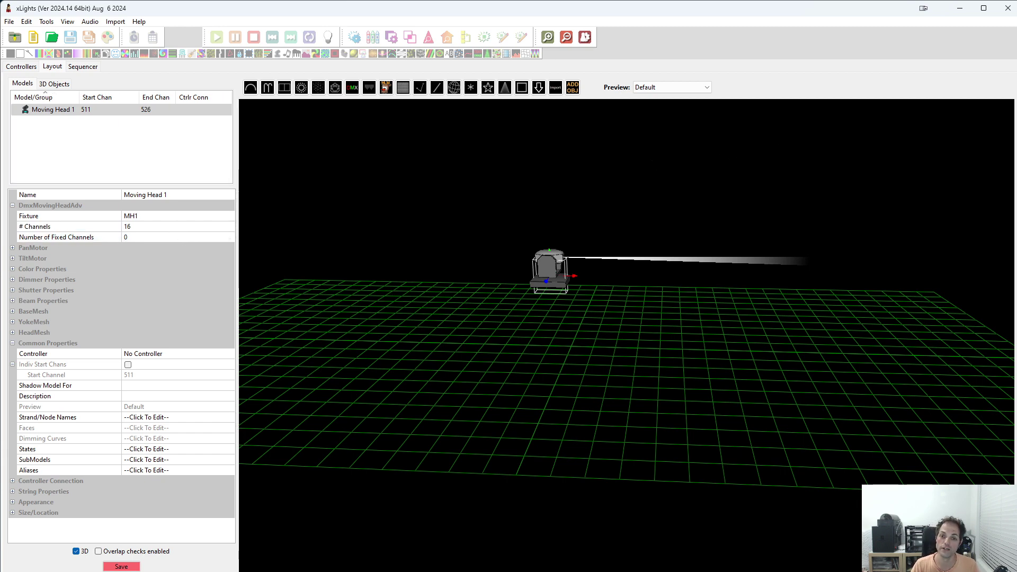
Switch to the WallysMovingHeadReference.xlsx workbook in Excel and examine the fixture's channel functions and the DMX value ranges of the color wheel.
{"action": "key", "text": "alt+Tab"}
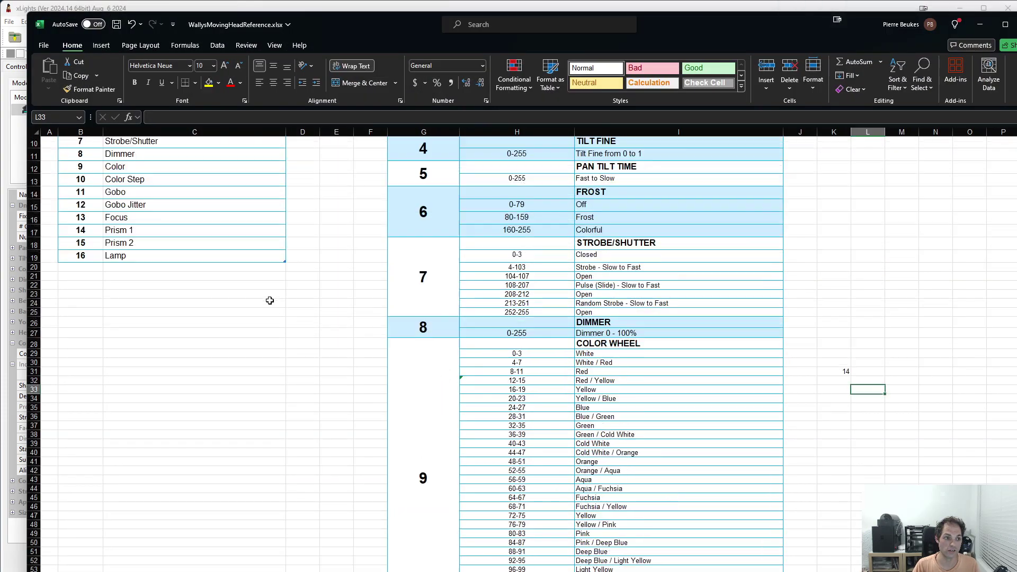
{"action": "scroll", "coordinate": [270, 300], "scroll_direction": "up", "scroll_amount": 3}
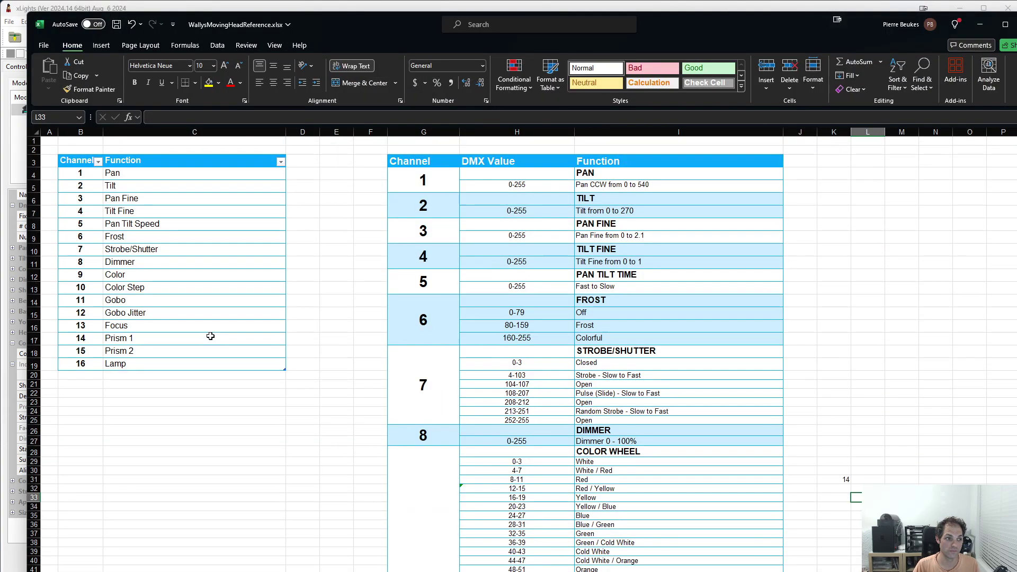
{"action": "left_click", "coordinate": [76, 173]}
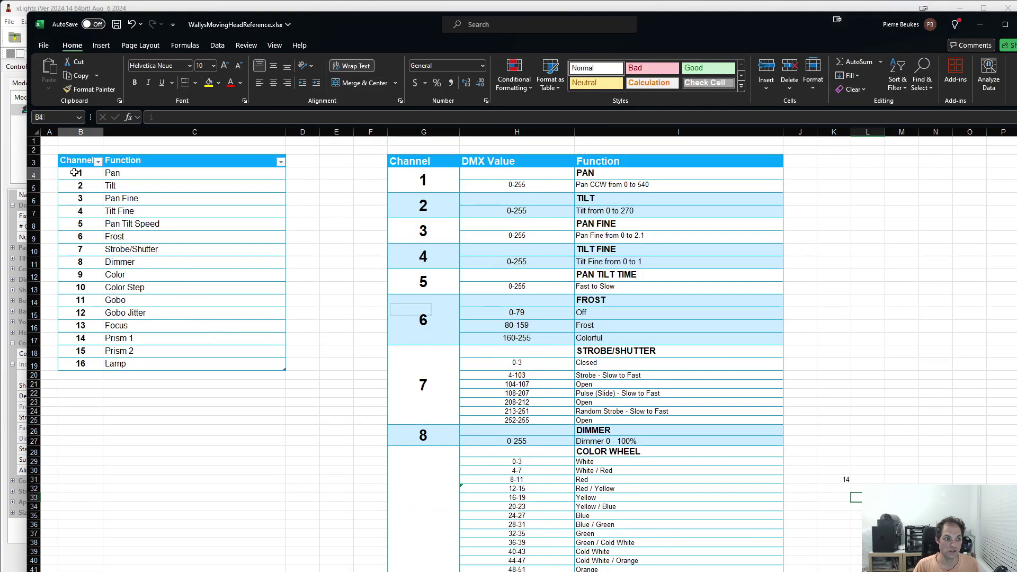
{"action": "left_click", "coordinate": [109, 187]}
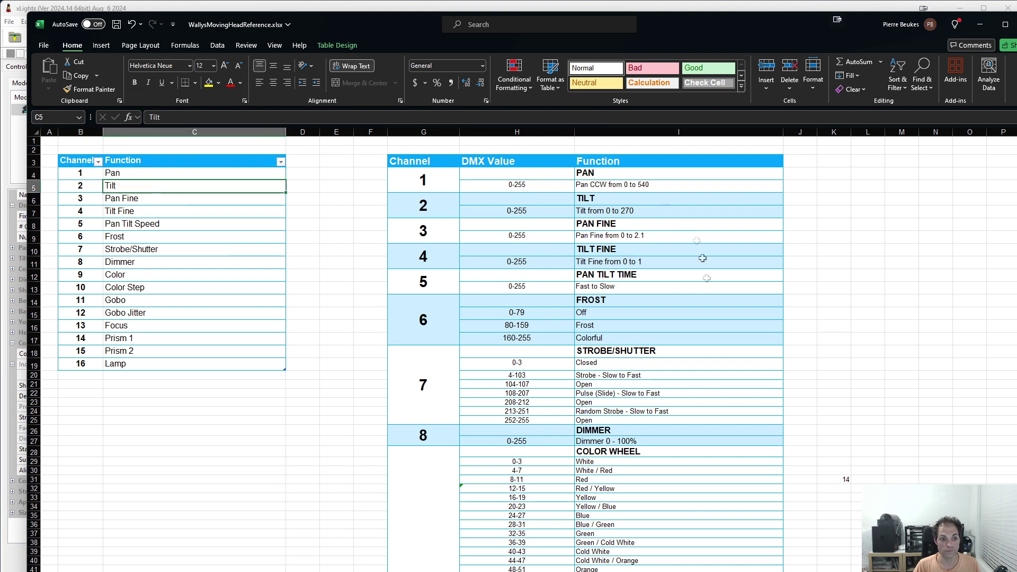
{"action": "left_click", "coordinate": [88, 273]}
{"action": "left_click", "coordinate": [128, 272]}
{"action": "scroll", "coordinate": [670, 264], "scroll_direction": "down", "scroll_amount": 8}
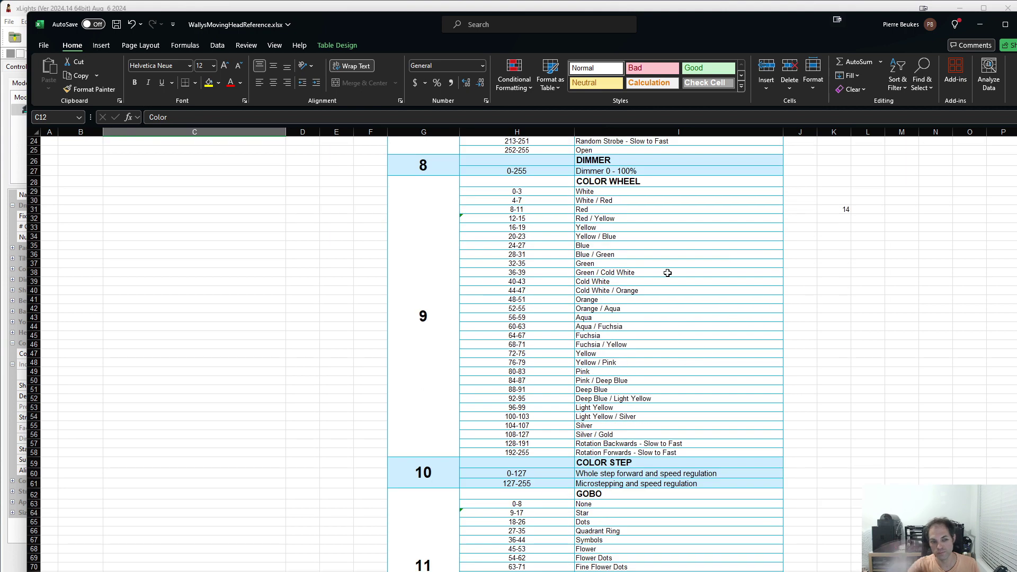
{"action": "left_click", "coordinate": [444, 267]}
{"action": "left_click_drag", "start_coordinate": [550, 189], "coordinate": [518, 450]}
{"action": "scroll", "coordinate": [518, 451], "scroll_direction": "up", "scroll_amount": 1}
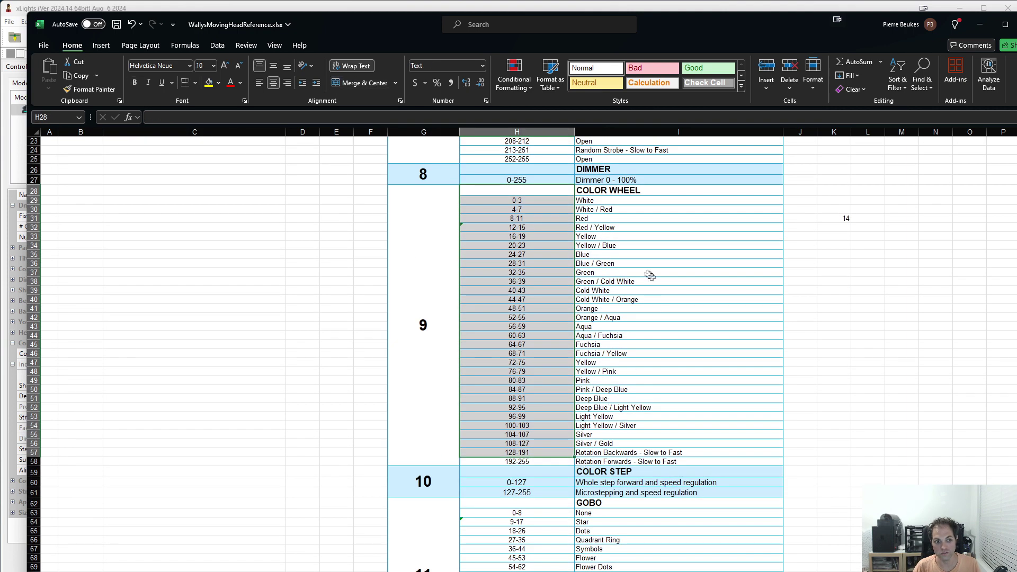
{"action": "left_click", "coordinate": [626, 192]}
{"action": "left_click", "coordinate": [666, 264]}
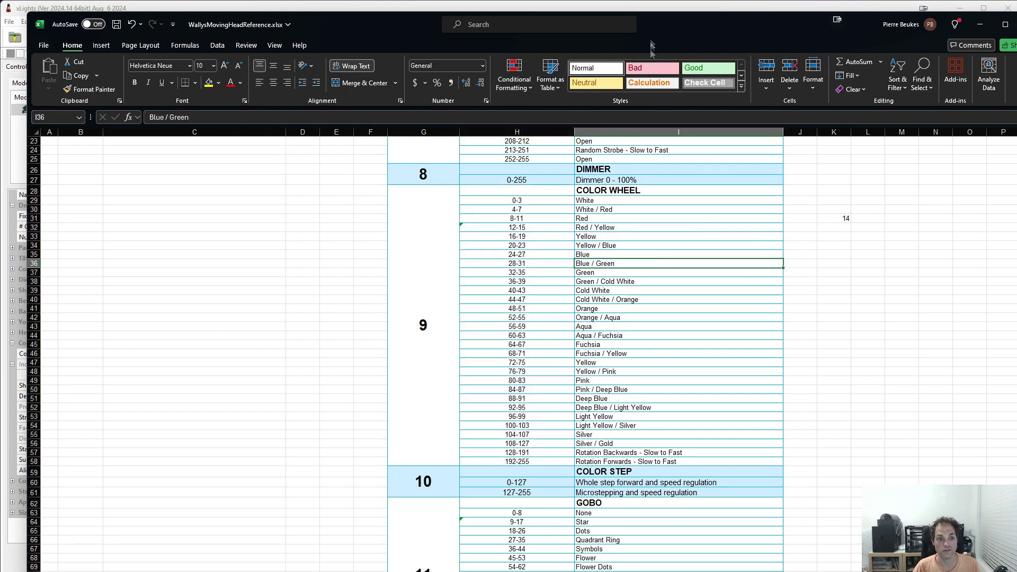
Switch back to xLights and set the pan motor's fine channel to 3.
{"action": "key", "text": "alt+Tab"}
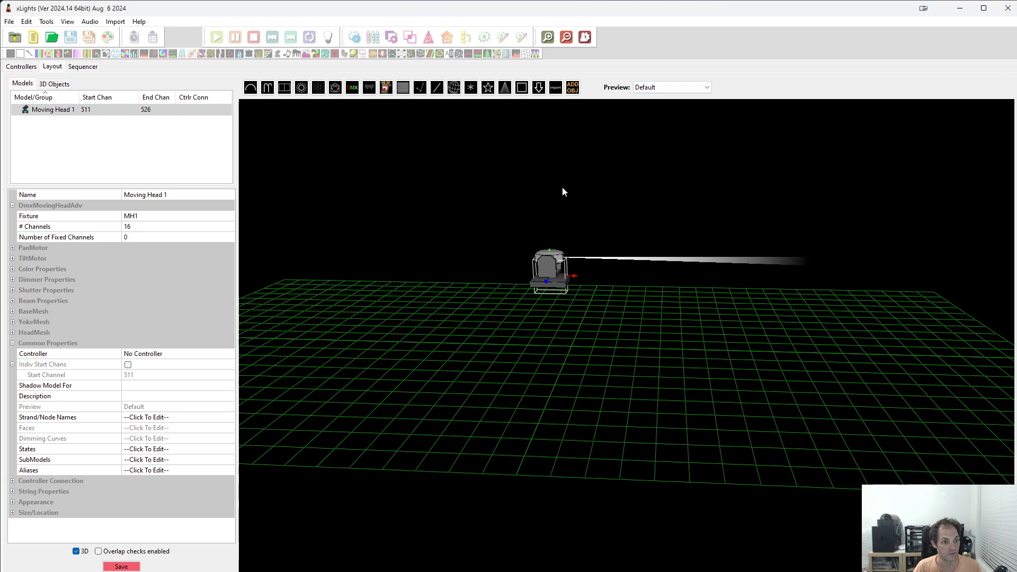
{"action": "left_click", "coordinate": [13, 248]}
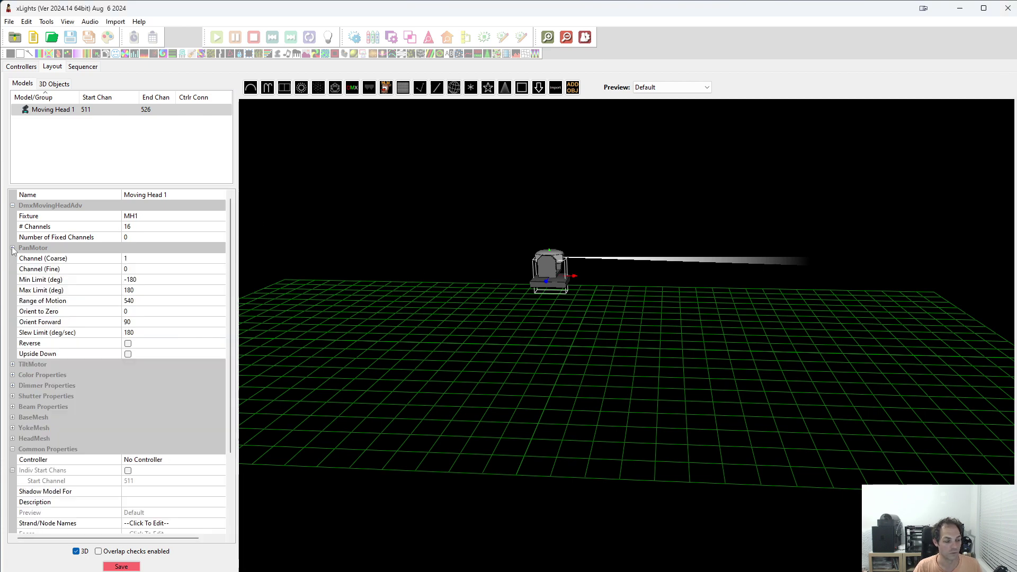
{"action": "left_click", "coordinate": [132, 258]}
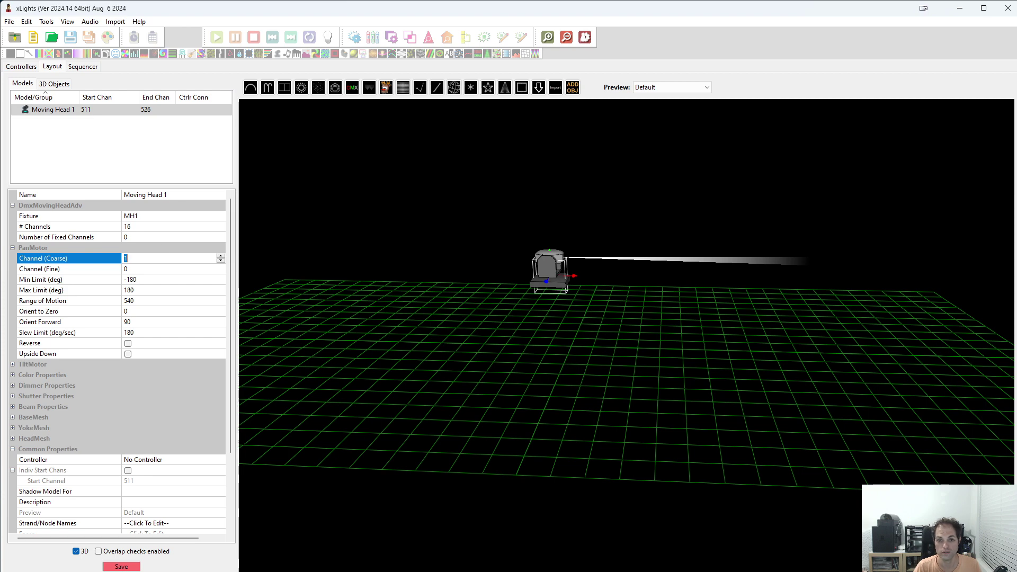
{"action": "left_click", "coordinate": [82, 270]}
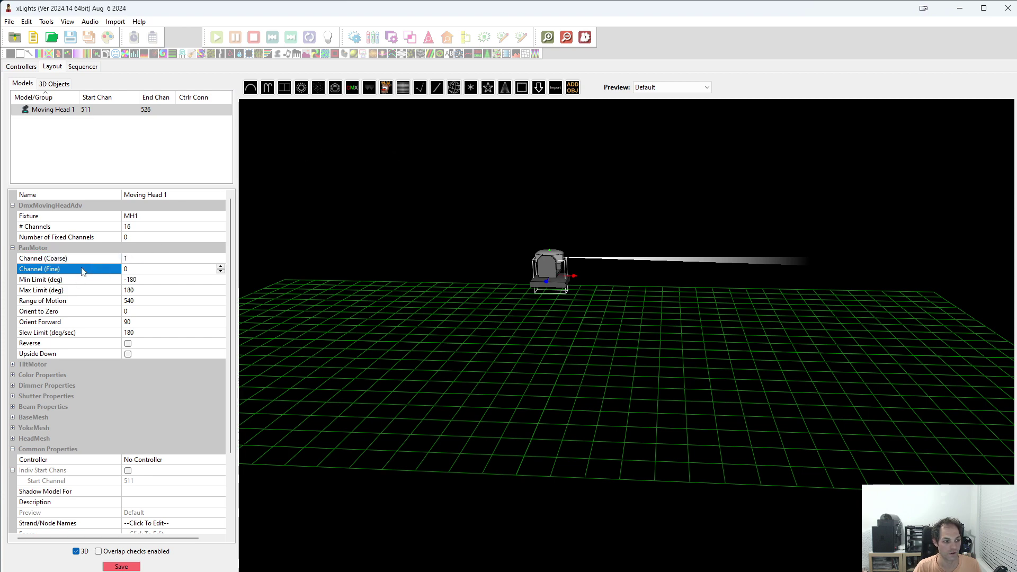
{"action": "key", "text": "BackSpace"}
{"action": "type", "text": "3"}
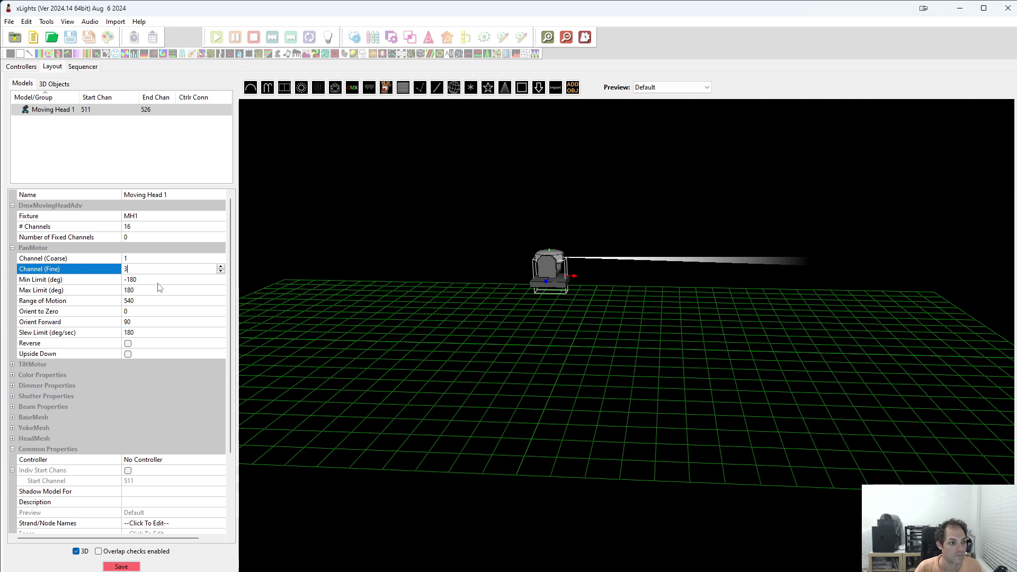
{"action": "key", "text": "Tab"}
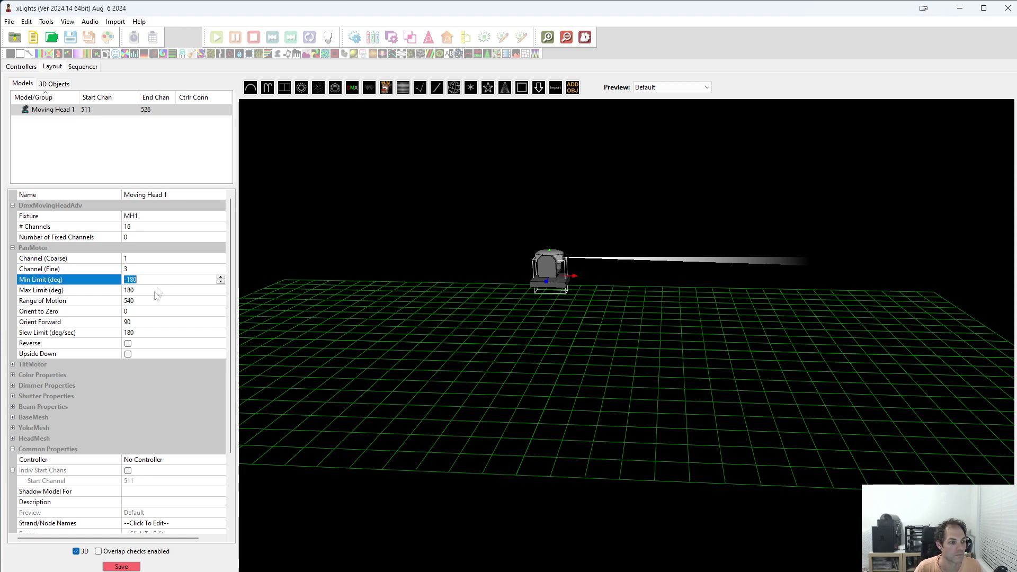
Try an Orient to Zero value of 90 for the pan motor and restore it to 0.
{"action": "left_click", "coordinate": [148, 300]}
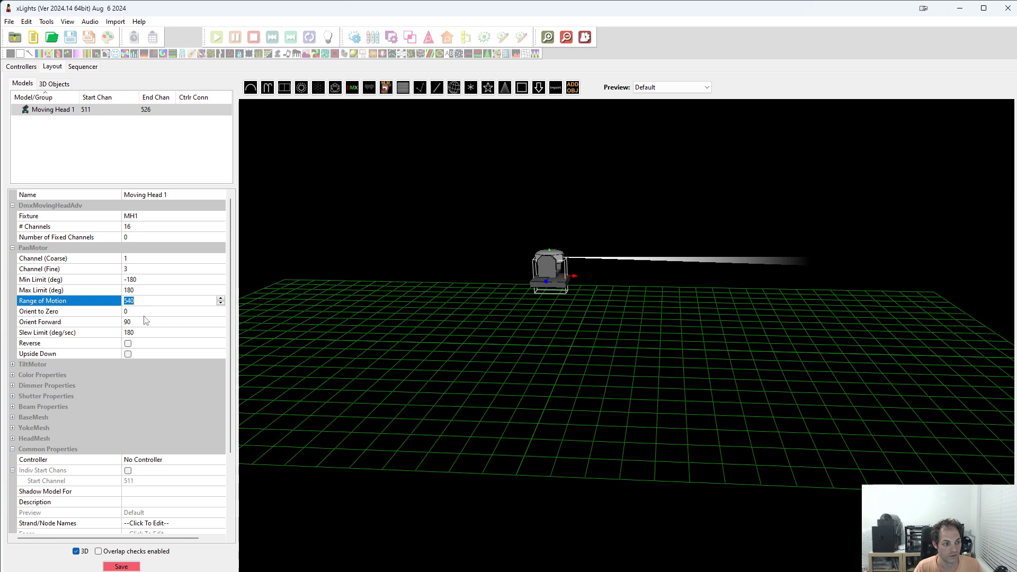
{"action": "left_click", "coordinate": [147, 312]}
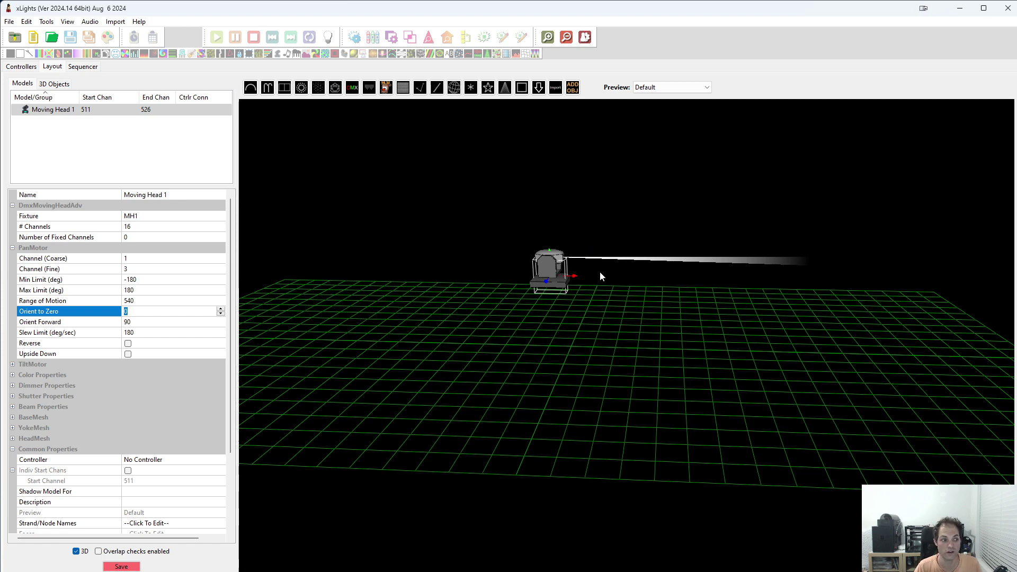
{"action": "left_click", "coordinate": [160, 313]}
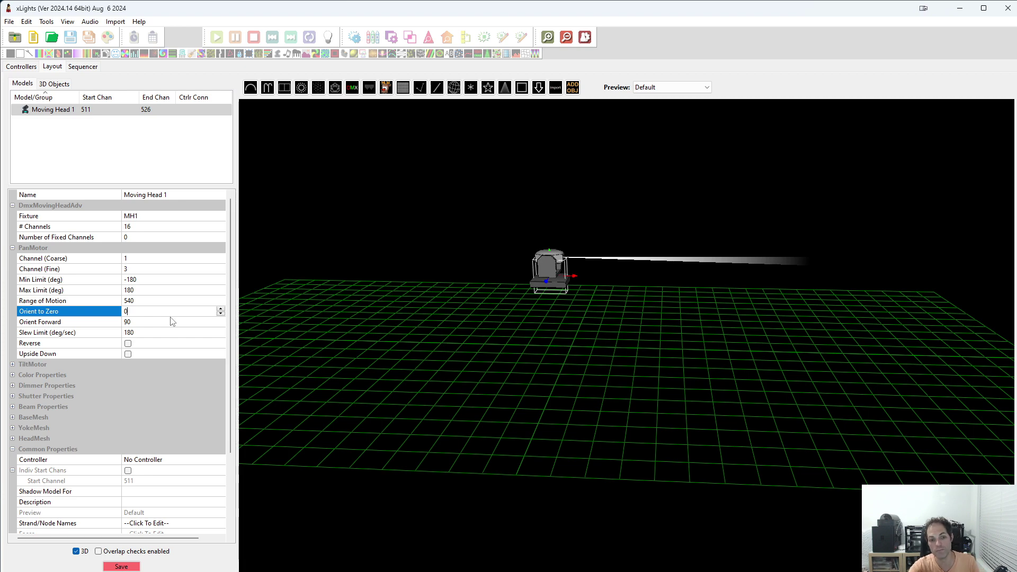
{"action": "key", "text": "BackSpace"}
{"action": "type", "text": "90"}
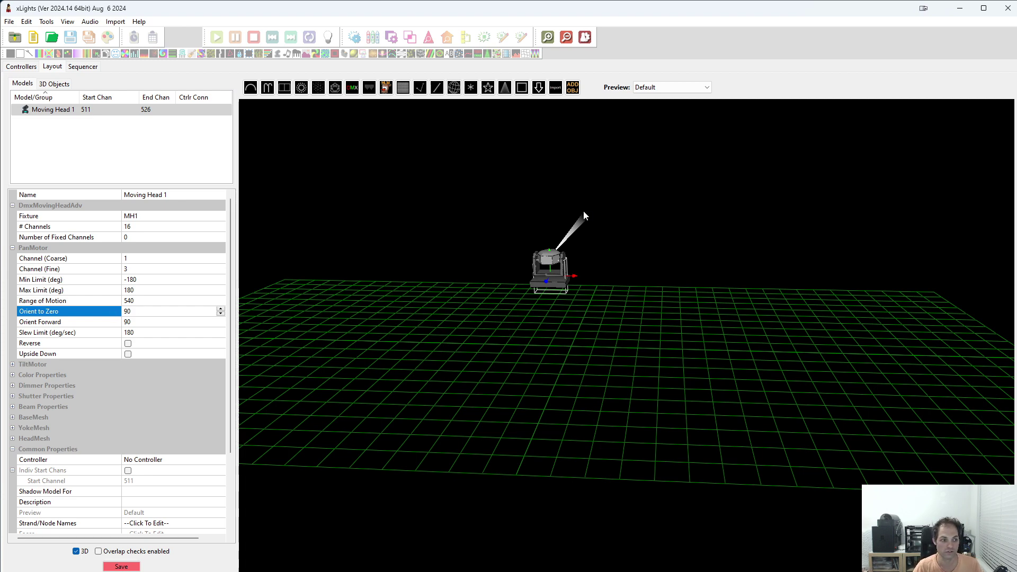
{"action": "key", "text": "BackSpace"}
{"action": "key", "text": "BackSpace"}
{"action": "type", "text": "0"}
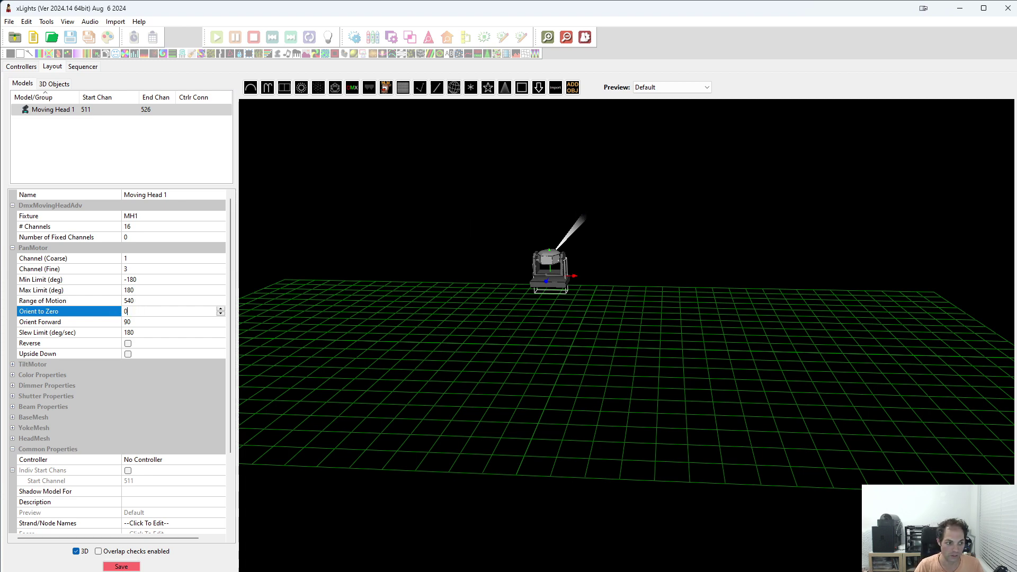
Set the pan motor's Orient Forward to 270 and enable its Reverse option.
{"action": "left_click", "coordinate": [145, 321]}
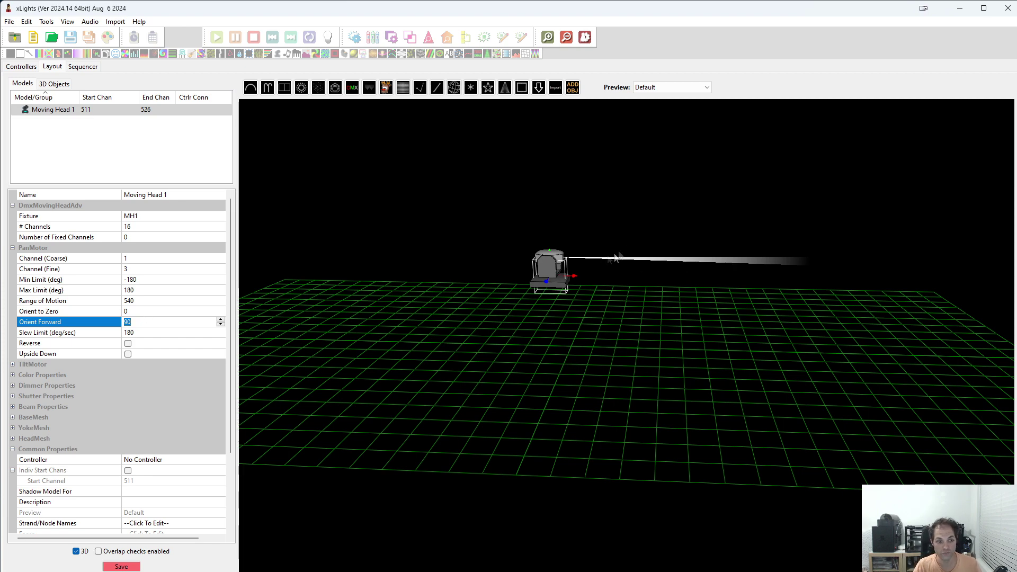
{"action": "left_click", "coordinate": [156, 332]}
{"action": "left_click", "coordinate": [153, 321]}
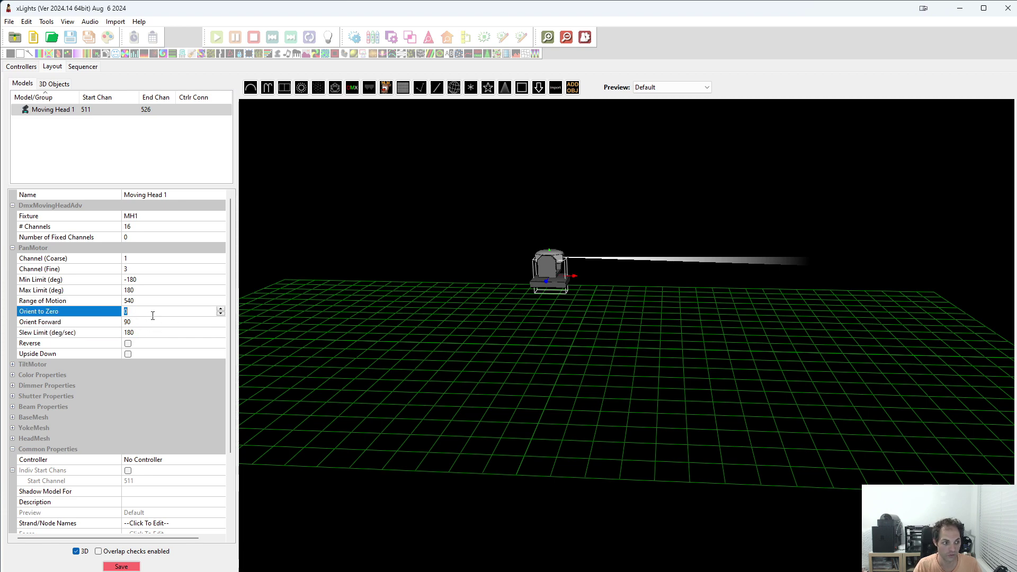
{"action": "type", "text": "270"}
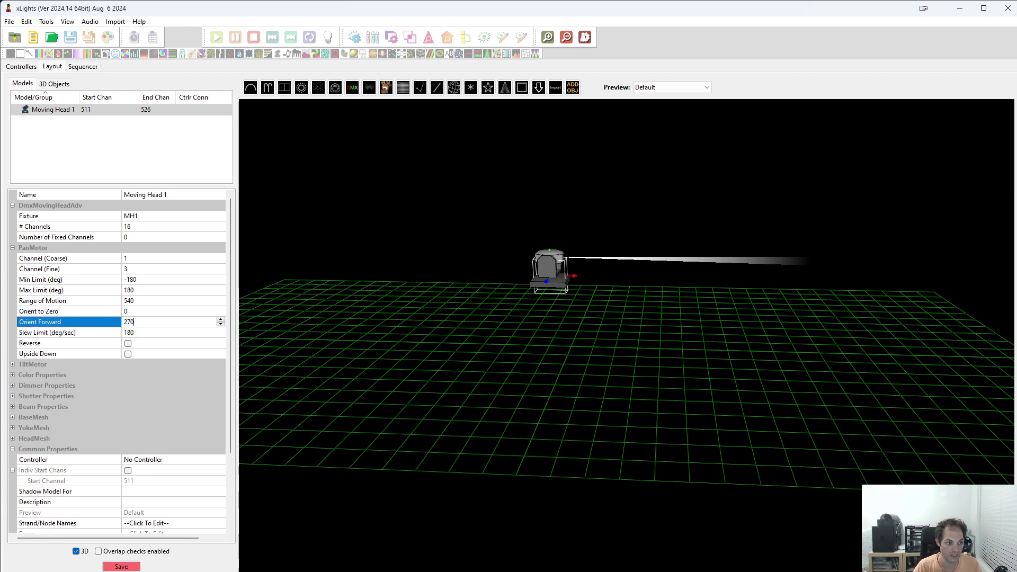
{"action": "left_click", "coordinate": [151, 332]}
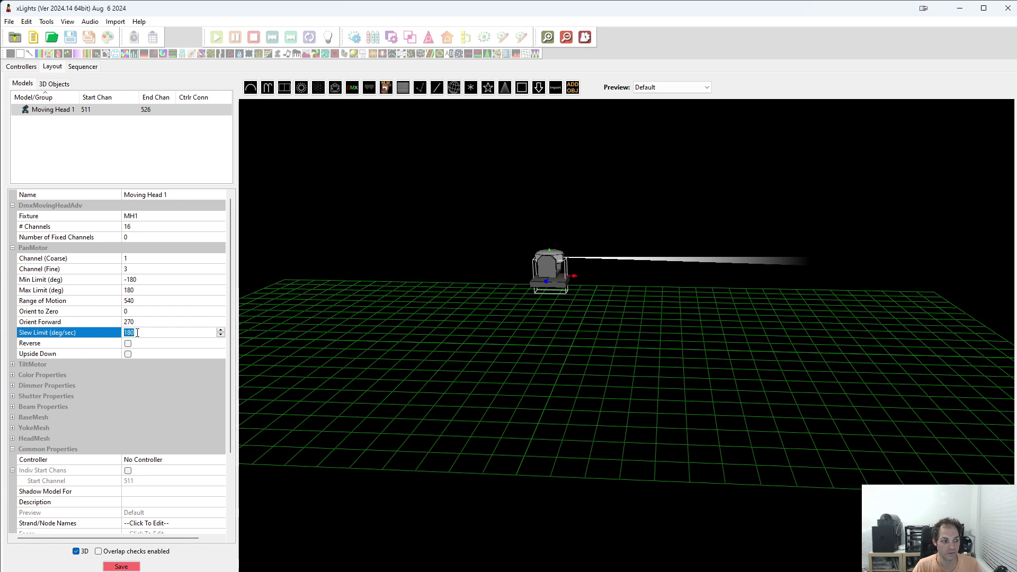
{"action": "left_click", "coordinate": [127, 344]}
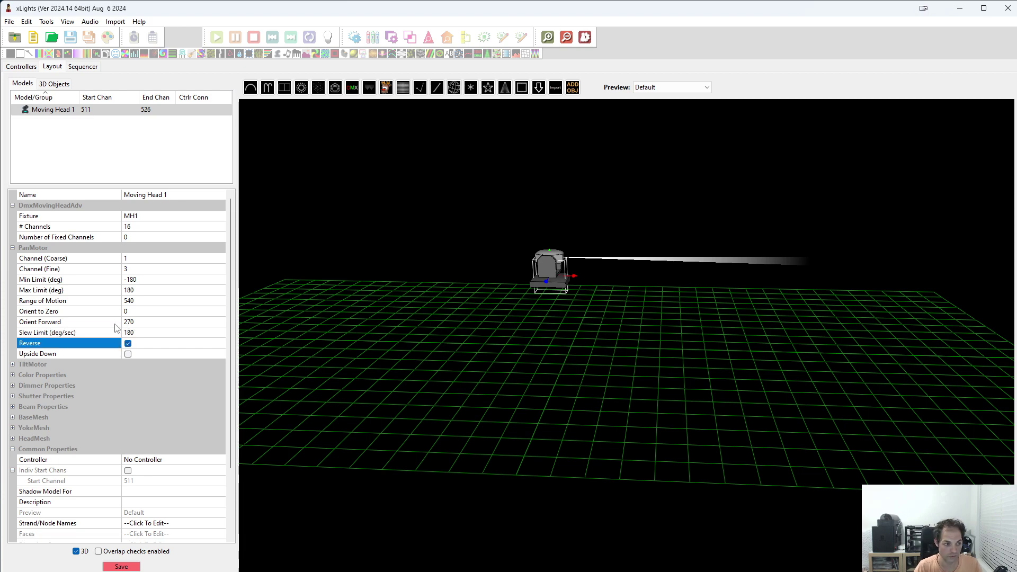
{"action": "left_click", "coordinate": [64, 335]}
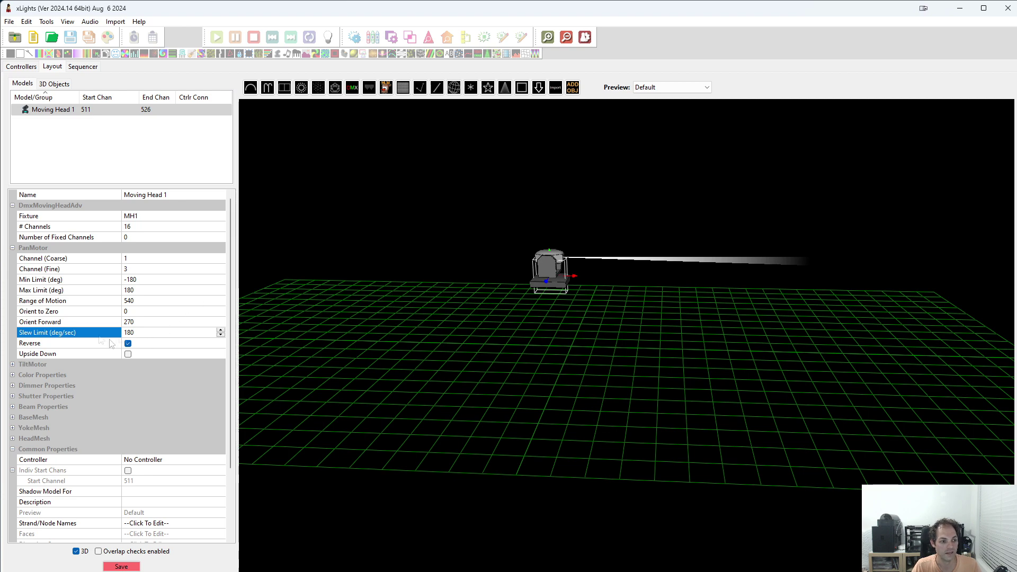
Set the tilt motor's coarse channel to 2 and its fine channel to 4.
{"action": "left_click", "coordinate": [12, 248]}
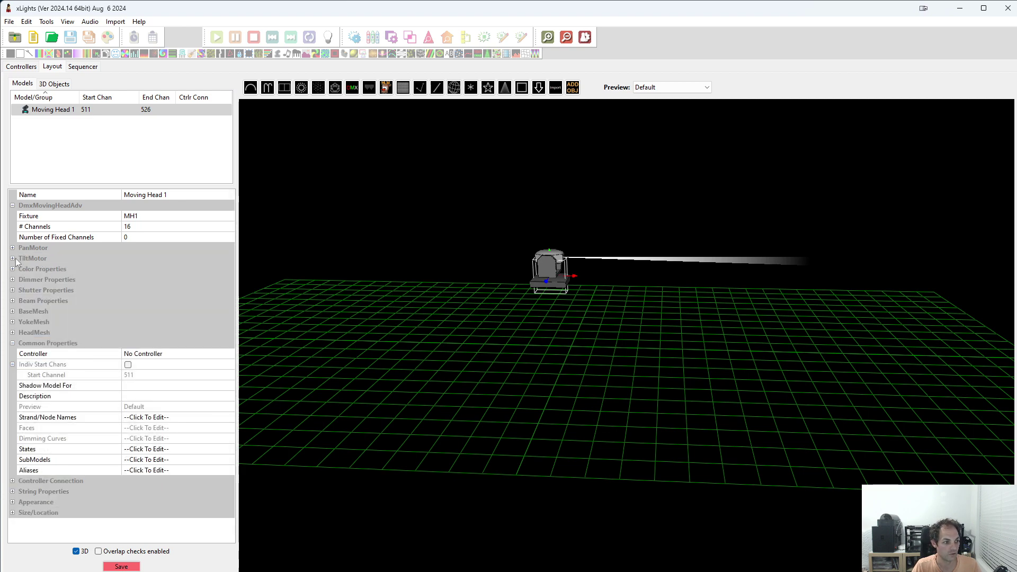
{"action": "left_click", "coordinate": [12, 258]}
{"action": "left_click", "coordinate": [143, 270]}
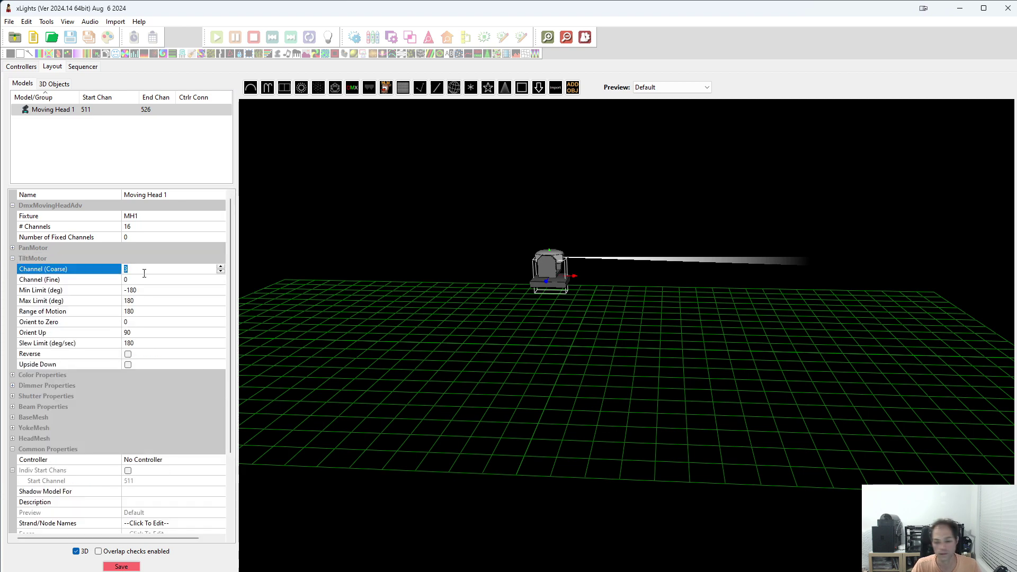
{"action": "type", "text": "2"}
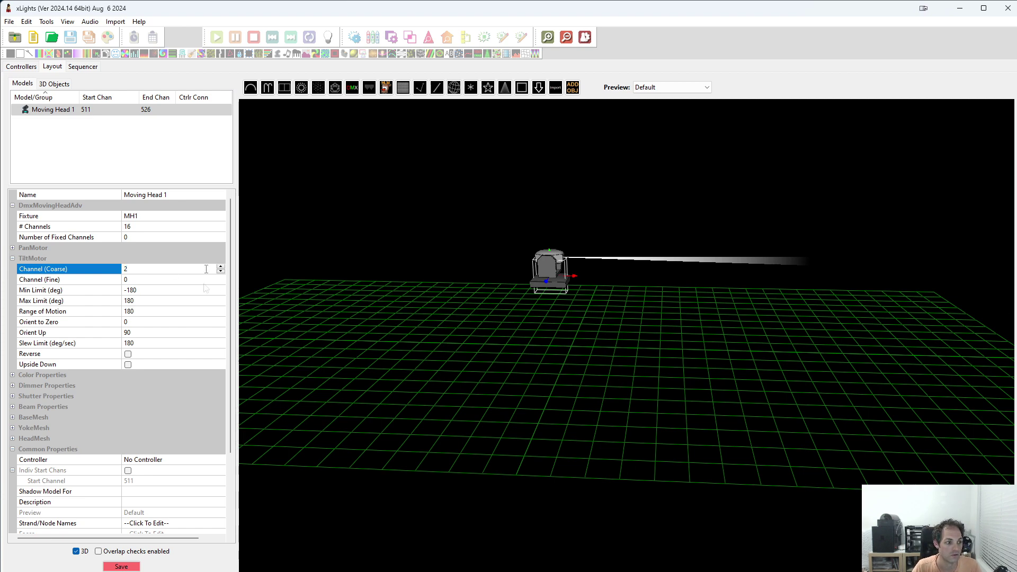
{"action": "left_click", "coordinate": [142, 281]}
{"action": "type", "text": "4"}
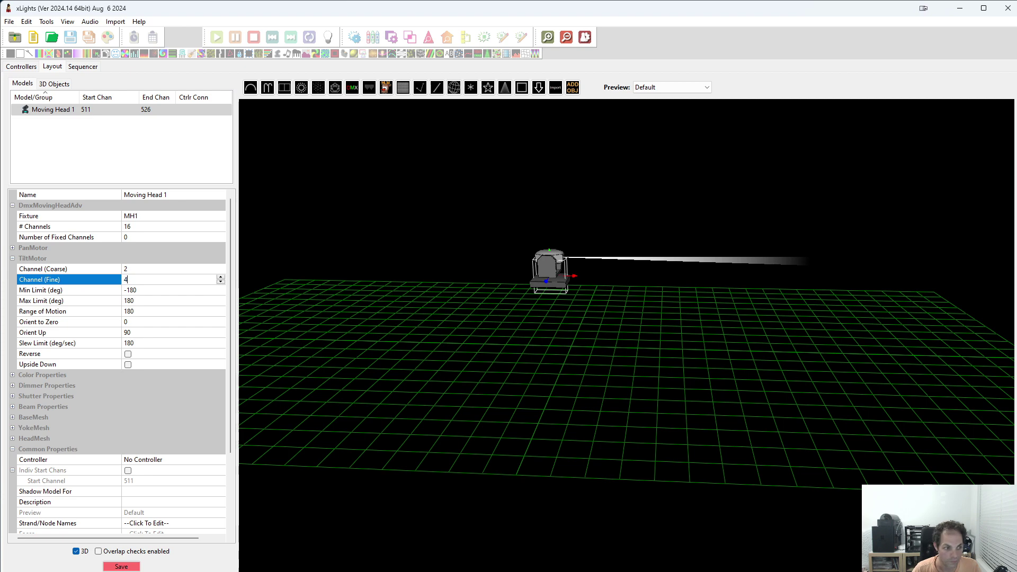
Set the tilt motor's Range of Motion to 270 and its Orient to Zero to 45.
{"action": "left_click", "coordinate": [143, 310]}
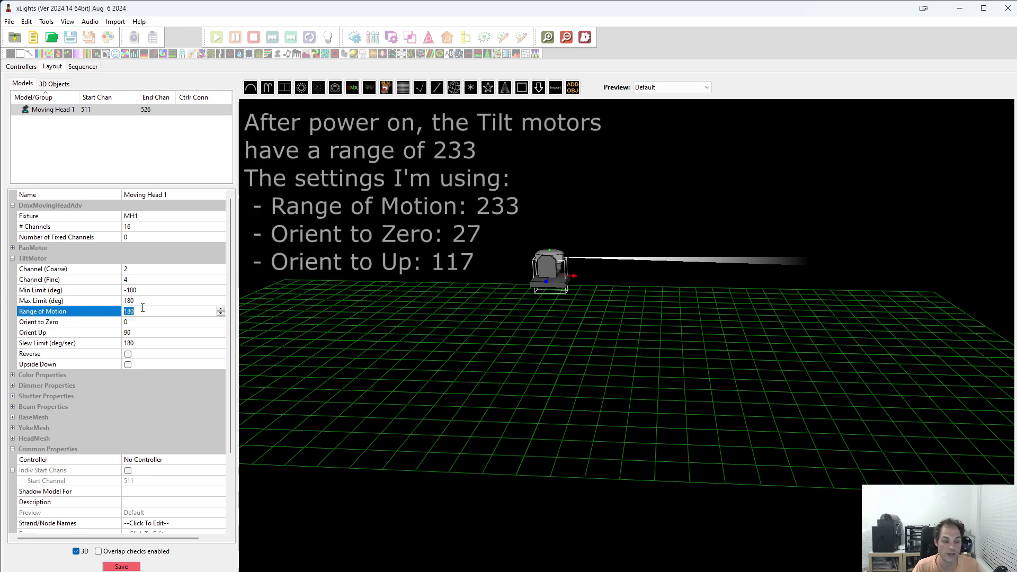
{"action": "type", "text": "270"}
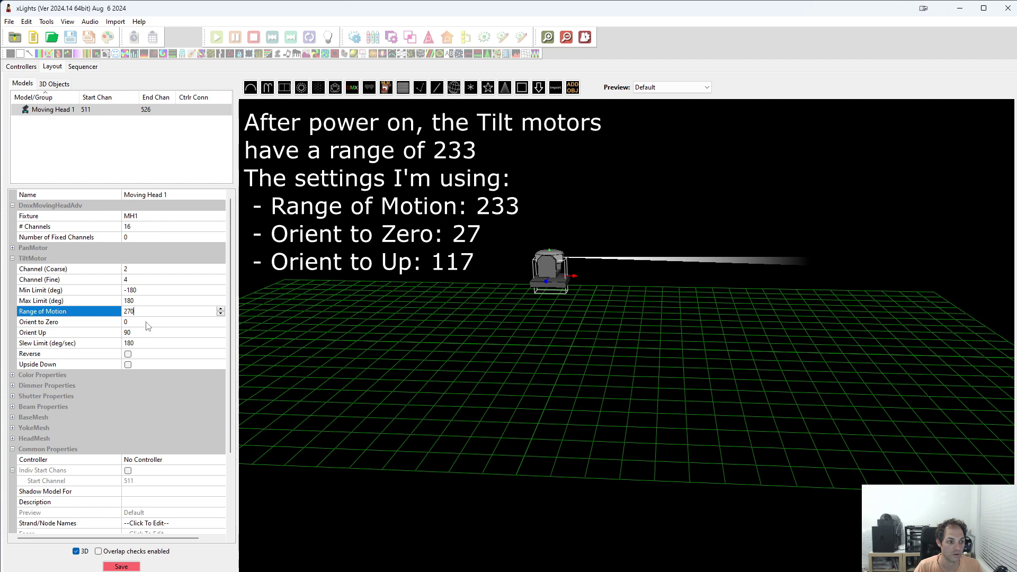
{"action": "left_click", "coordinate": [148, 326]}
{"action": "double_click", "coordinate": [134, 324]}
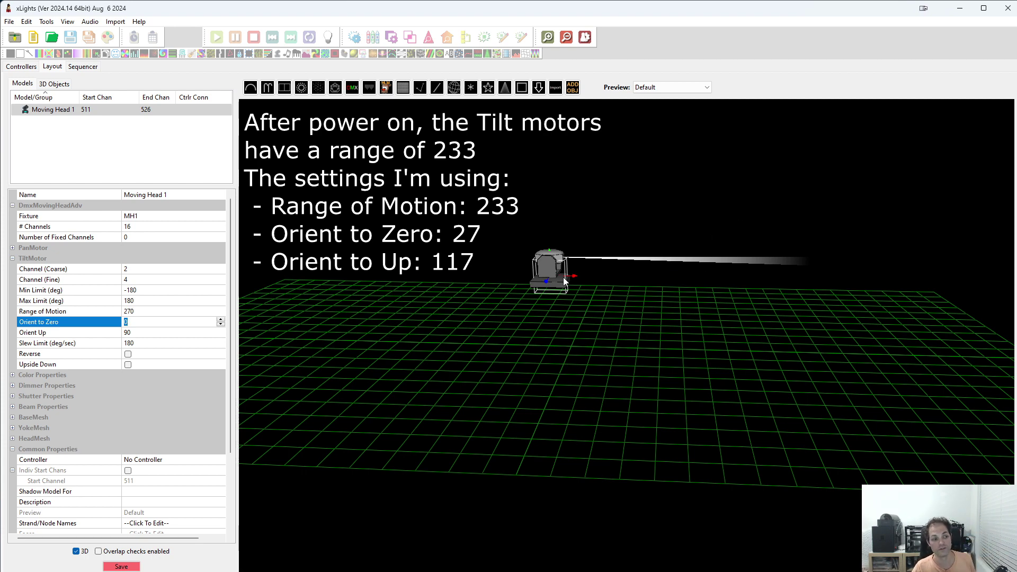
{"action": "left_click", "coordinate": [139, 311]}
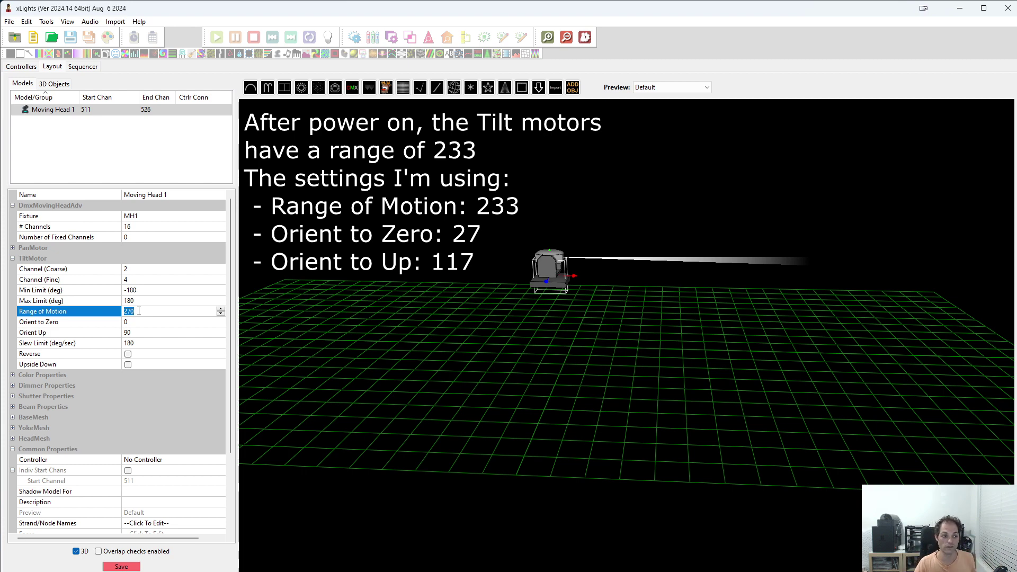
{"action": "key", "text": "Tab"}
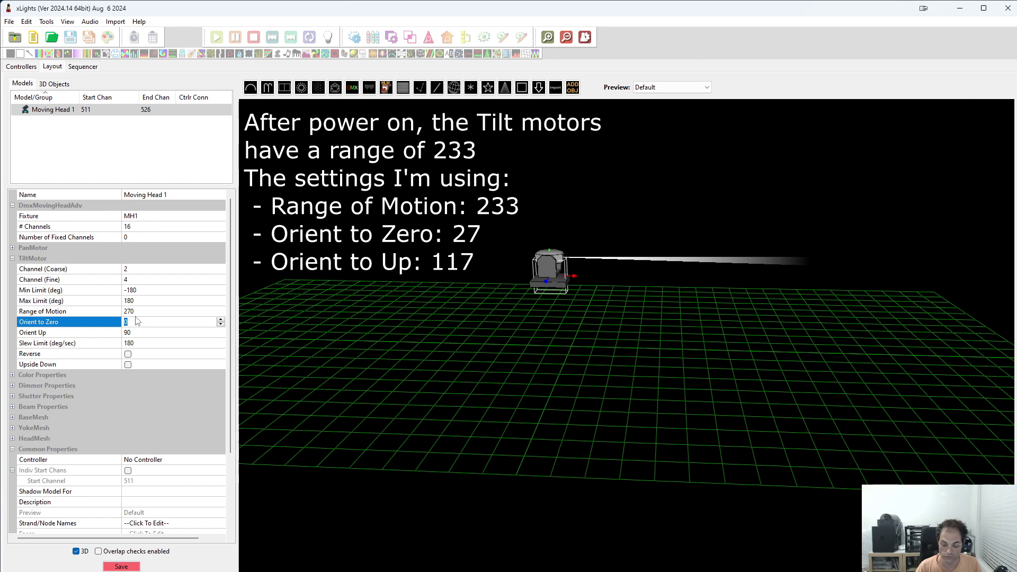
{"action": "type", "text": "45"}
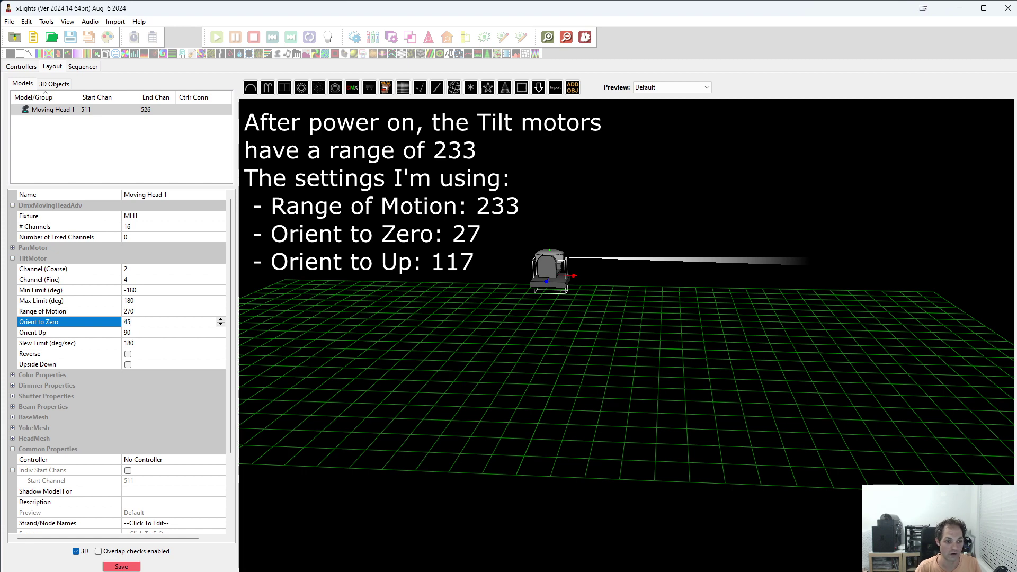
{"action": "key", "text": "Tab"}
{"action": "left_click", "coordinate": [153, 322]}
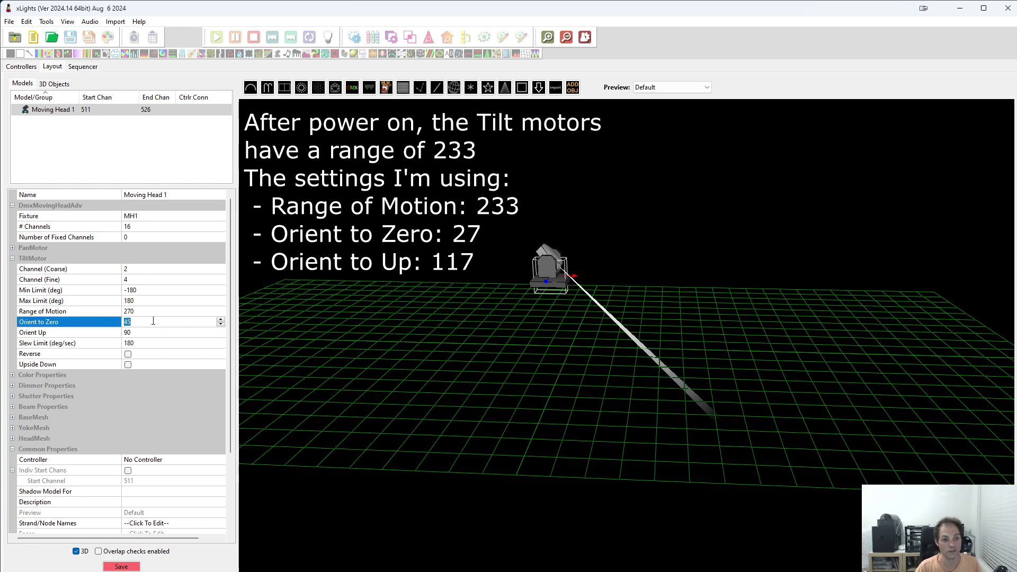
Set the tilt motor's Orient Up angle to 135.
{"action": "left_click", "coordinate": [65, 329]}
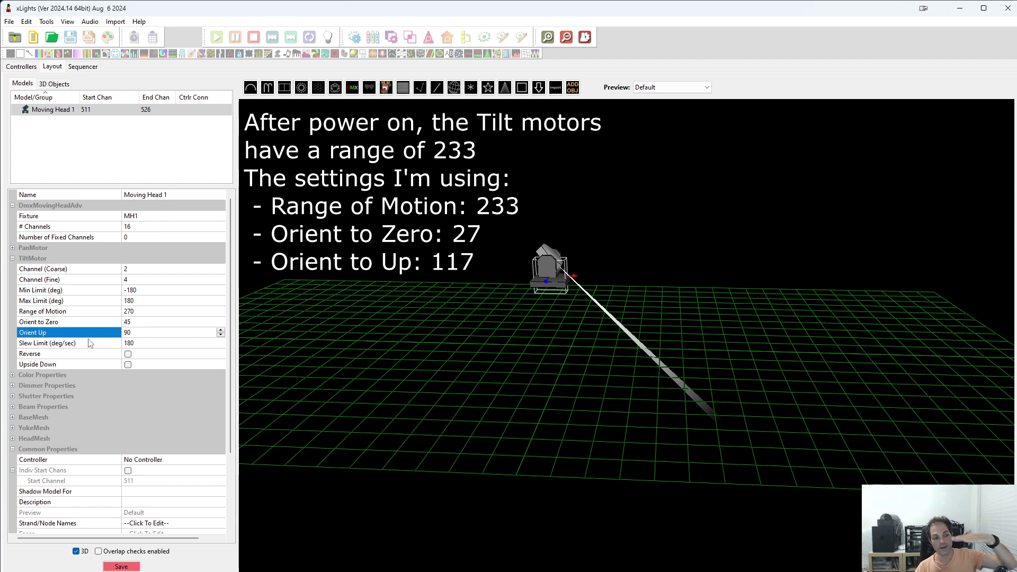
{"action": "left_click", "coordinate": [145, 344]}
{"action": "left_click", "coordinate": [147, 334]}
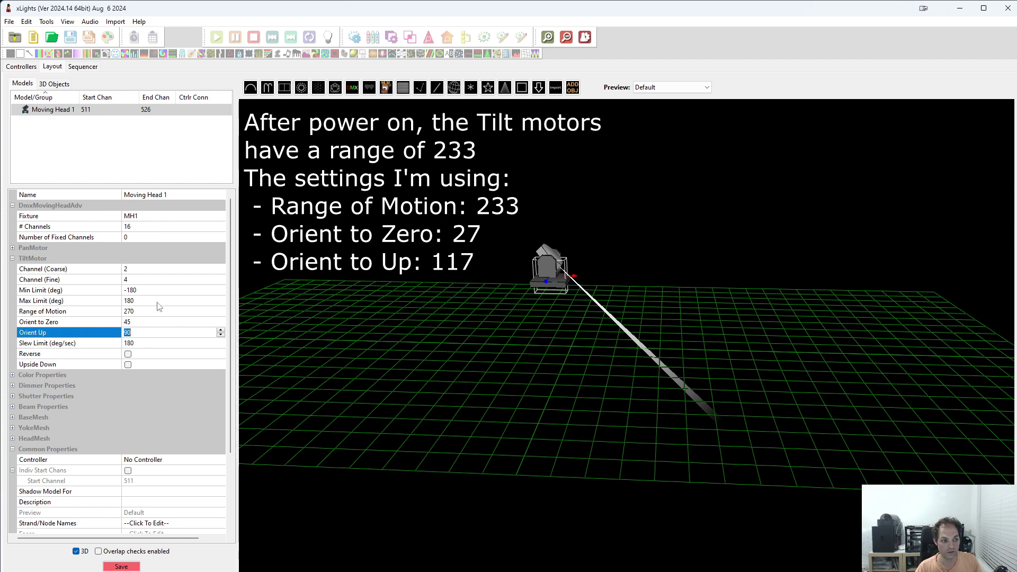
{"action": "type", "text": "135"}
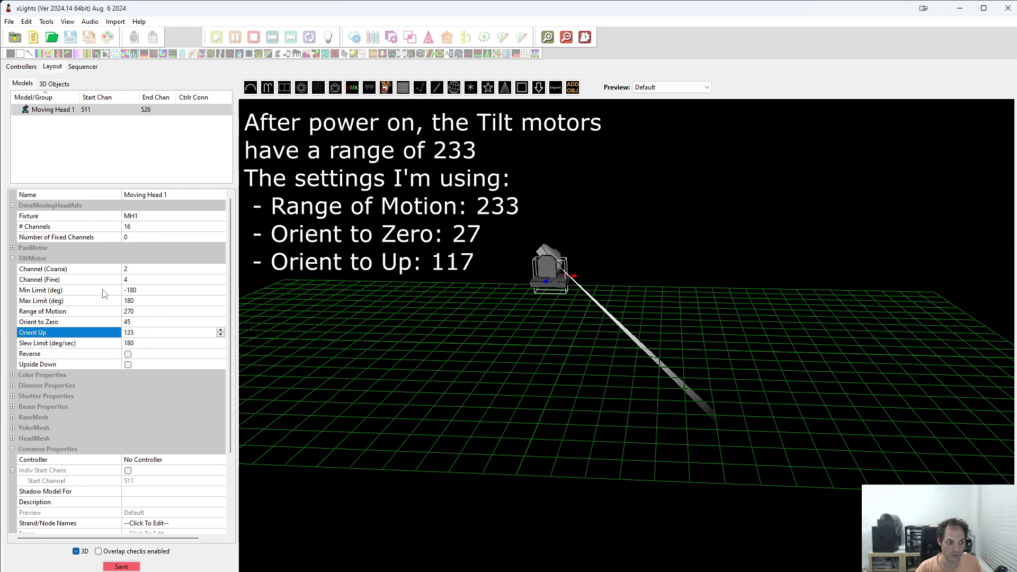
{"action": "left_click", "coordinate": [157, 344]}
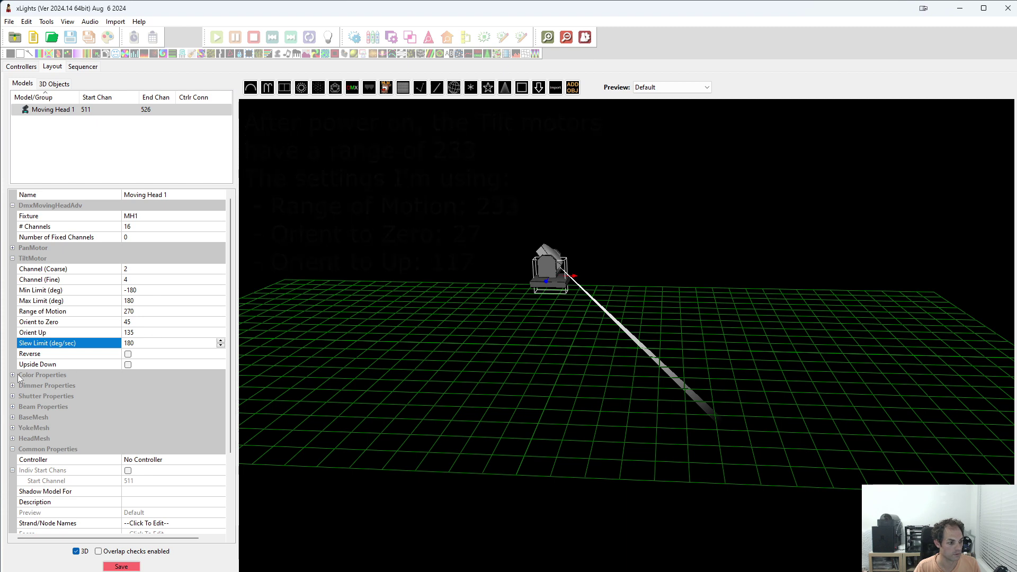
Change the moving head's Color Type to ColorWheel and set the Color Wheel Channel to 9.
{"action": "left_click", "coordinate": [18, 377]}
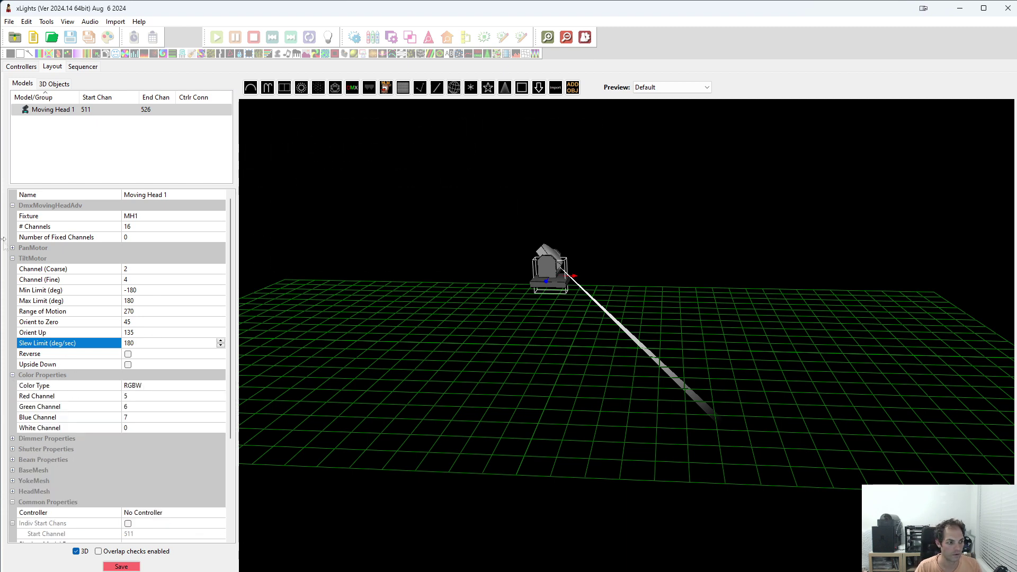
{"action": "left_click", "coordinate": [13, 257]}
{"action": "left_click", "coordinate": [180, 279]}
{"action": "left_click", "coordinate": [220, 279]}
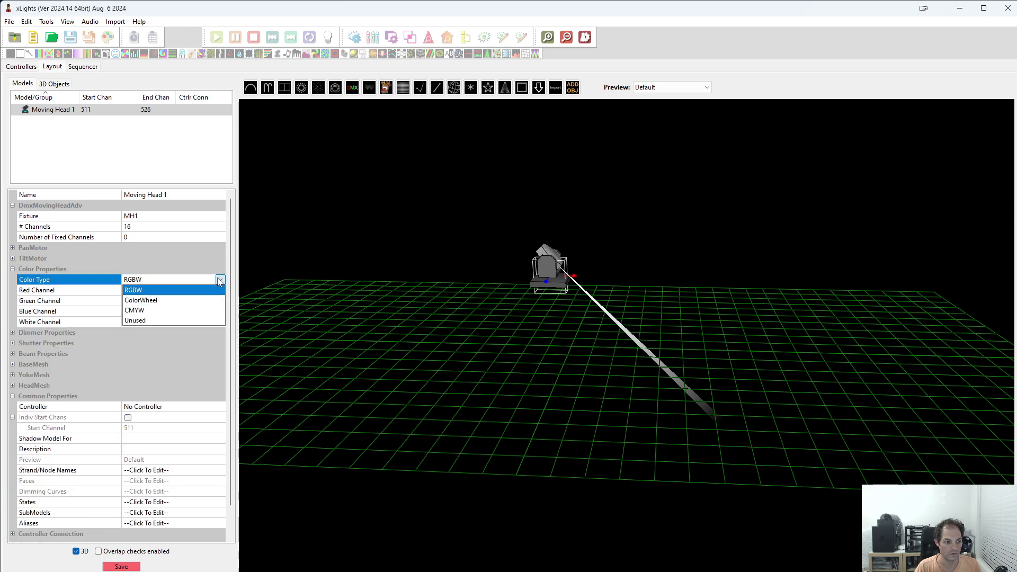
{"action": "left_click", "coordinate": [194, 301]}
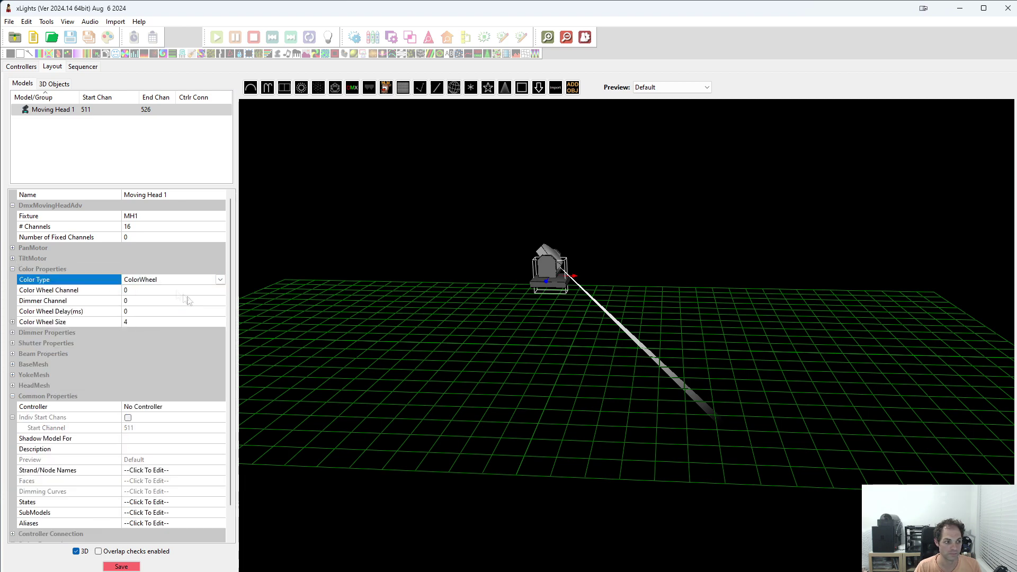
{"action": "left_click", "coordinate": [147, 291]}
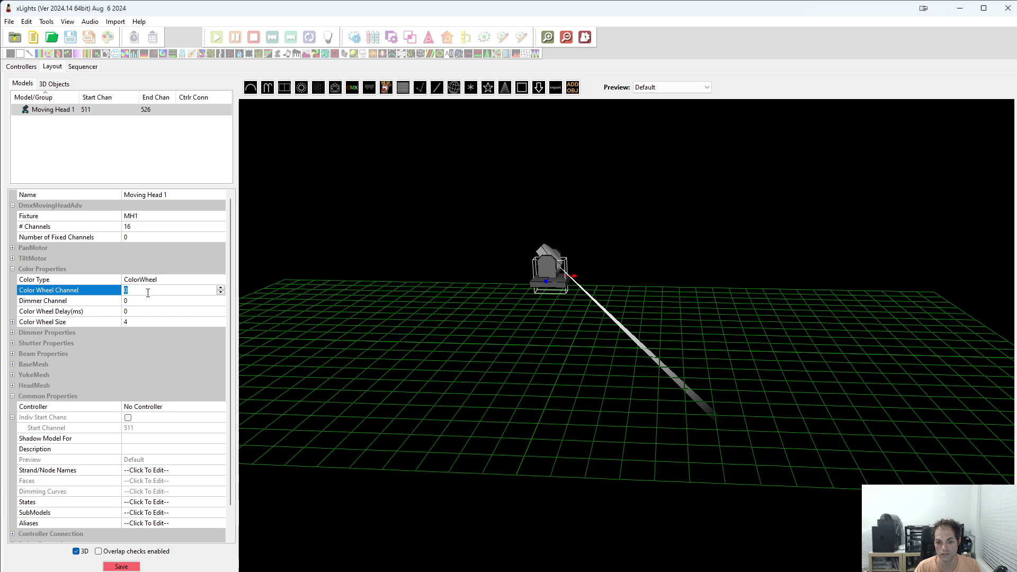
{"action": "type", "text": "9"}
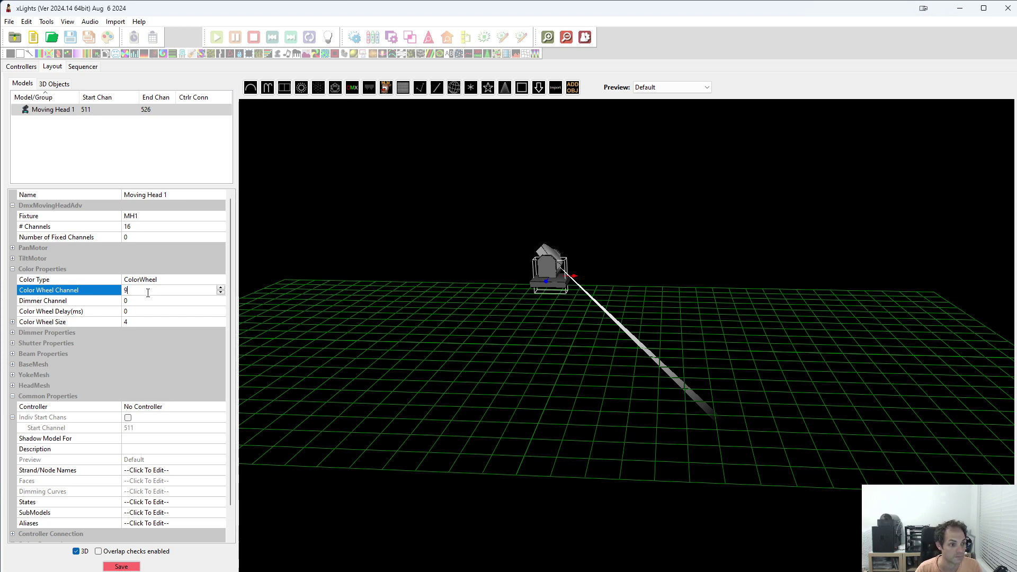
Set the Color Wheel Size to 14 and expand its list of color entries.
{"action": "left_click", "coordinate": [138, 301]}
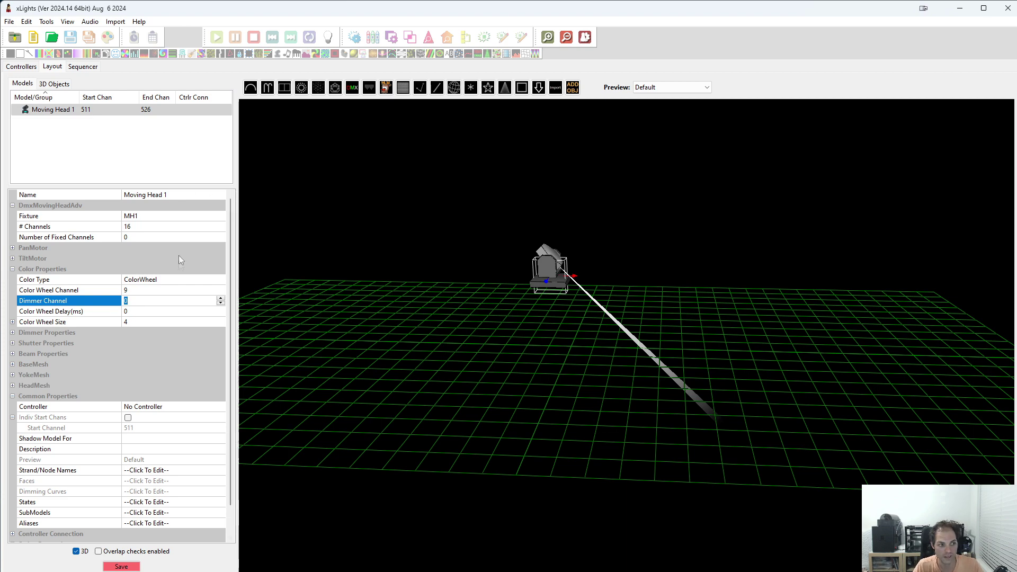
{"action": "left_click", "coordinate": [138, 302]}
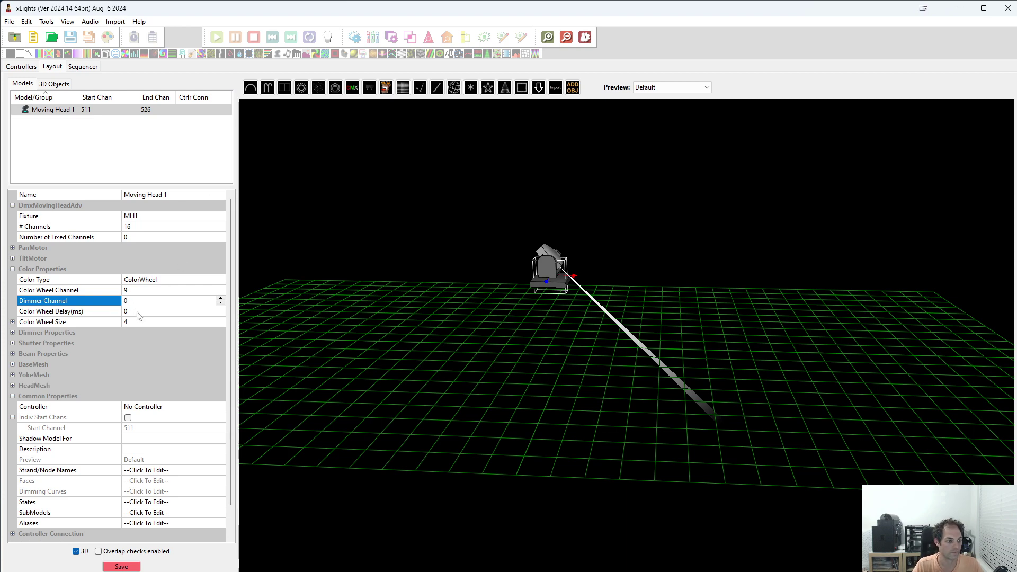
{"action": "left_click", "coordinate": [137, 323]}
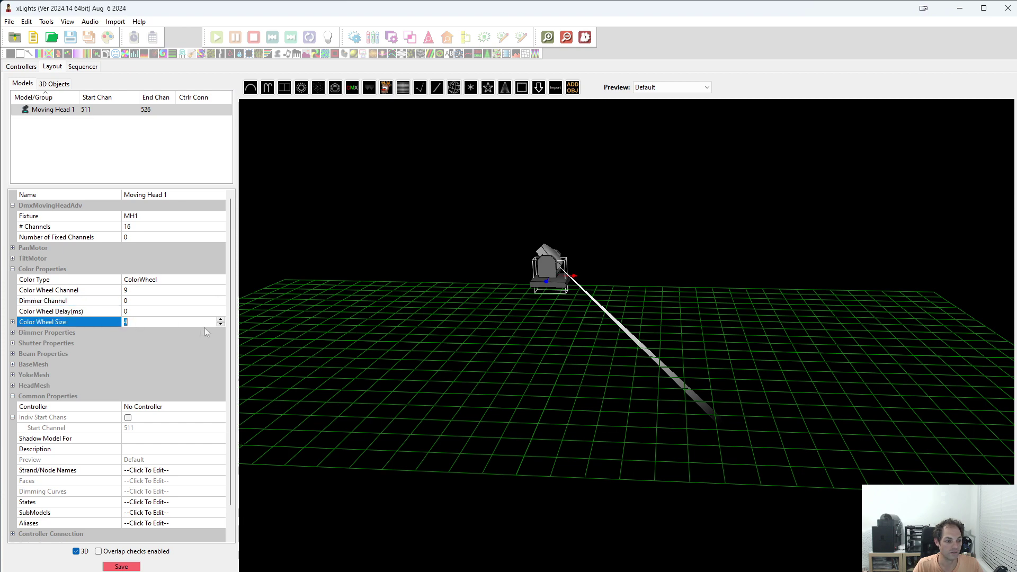
{"action": "left_click", "coordinate": [163, 323]}
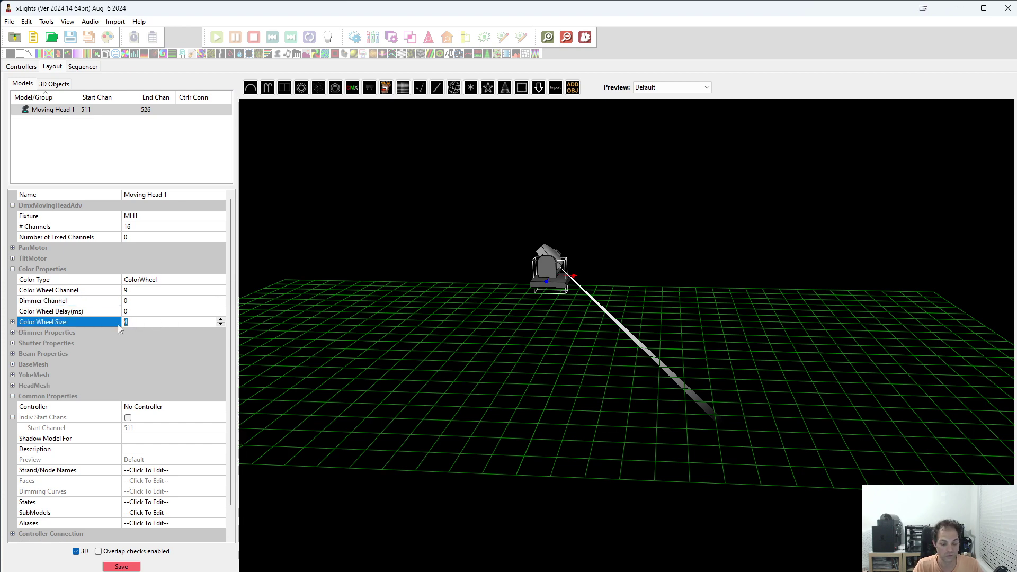
{"action": "type", "text": "14"}
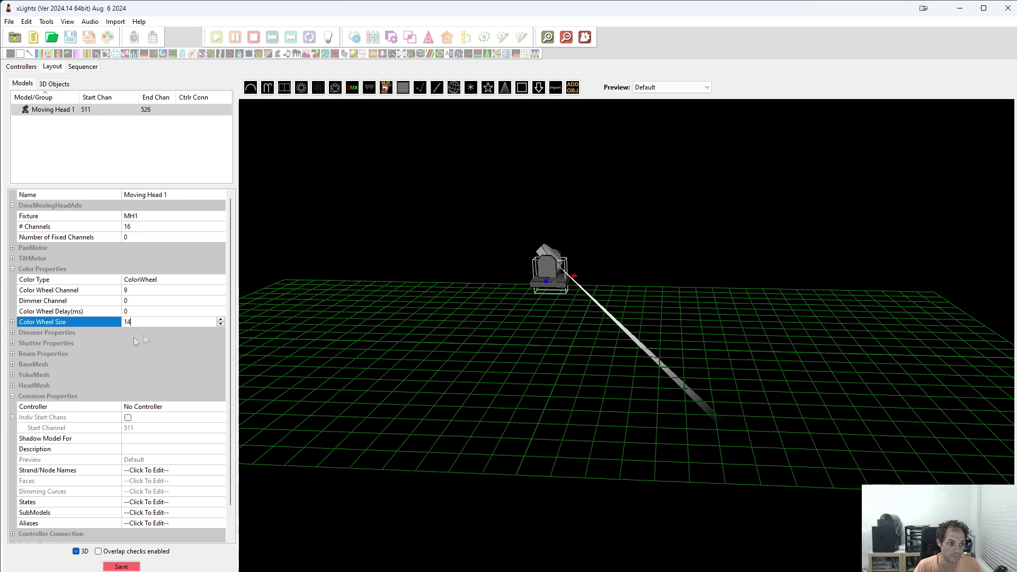
{"action": "key", "text": "Up"}
{"action": "key", "text": "Down"}
{"action": "left_click", "coordinate": [12, 322]}
{"action": "scroll", "coordinate": [194, 281], "scroll_direction": "down", "scroll_amount": 4}
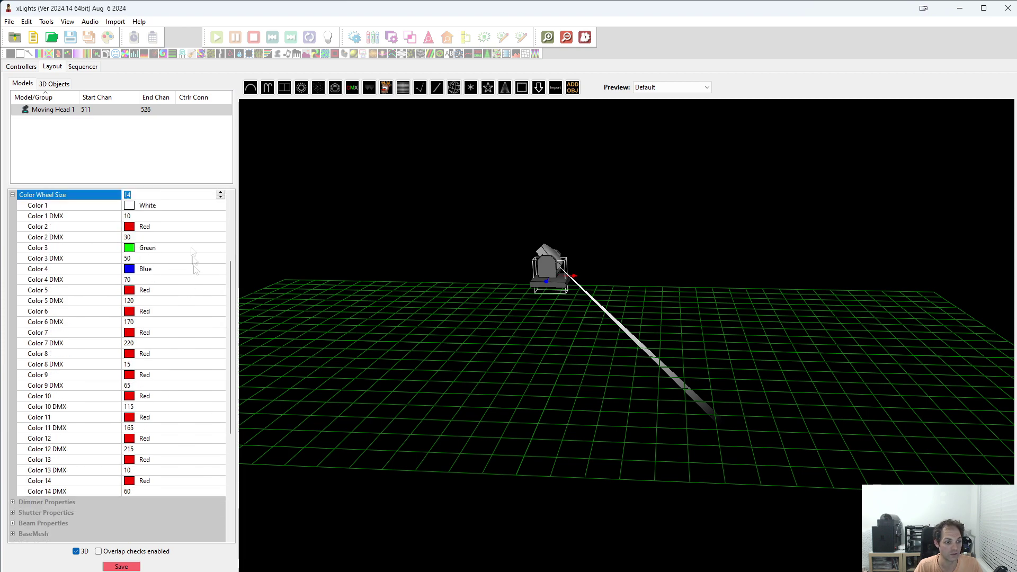
{"action": "scroll", "coordinate": [158, 385], "scroll_direction": "up", "scroll_amount": 1}
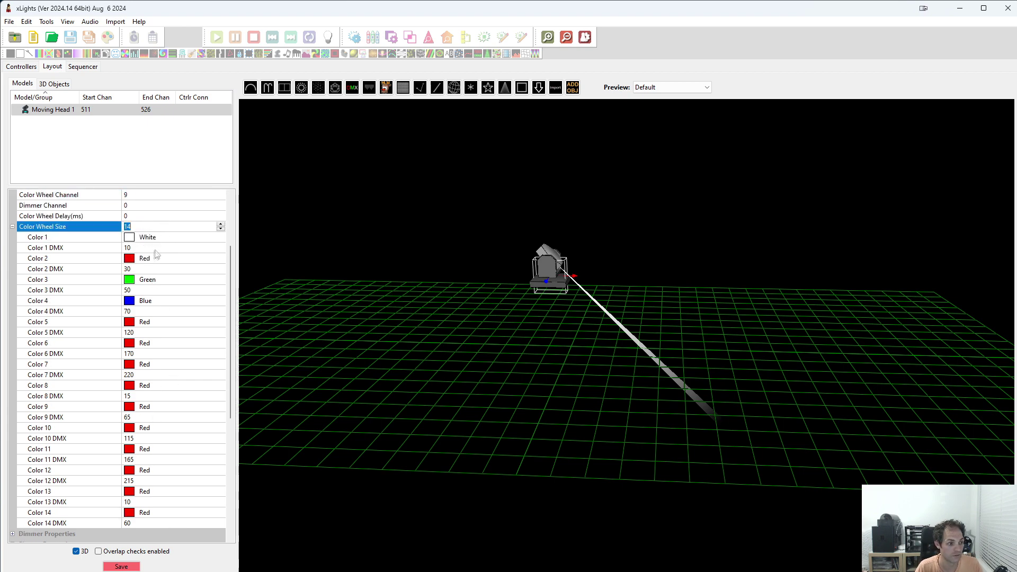
Set Color 3 of the color wheel to yellow and Color 4 to blue.
{"action": "left_click", "coordinate": [178, 244]}
{"action": "left_click", "coordinate": [184, 257]}
{"action": "left_click", "coordinate": [159, 280]}
{"action": "left_click", "coordinate": [220, 279]}
{"action": "left_click", "coordinate": [27, 66]}
{"action": "left_click", "coordinate": [27, 191]}
{"action": "left_click", "coordinate": [149, 300]}
{"action": "type", "text": "Blue"}
Set Color 5 of the color wheel to green and Color 6 to white.
{"action": "left_click", "coordinate": [154, 322]}
{"action": "type", "text": "Green"}
{"action": "left_click", "coordinate": [163, 342]}
{"action": "left_click", "coordinate": [220, 343]}
{"action": "left_click", "coordinate": [108, 113]}
{"action": "left_click", "coordinate": [27, 191]}
Set color wheel entries 7, 8 and 9 to Orange, Aqua and Fuchsia.
{"action": "left_click", "coordinate": [176, 362]}
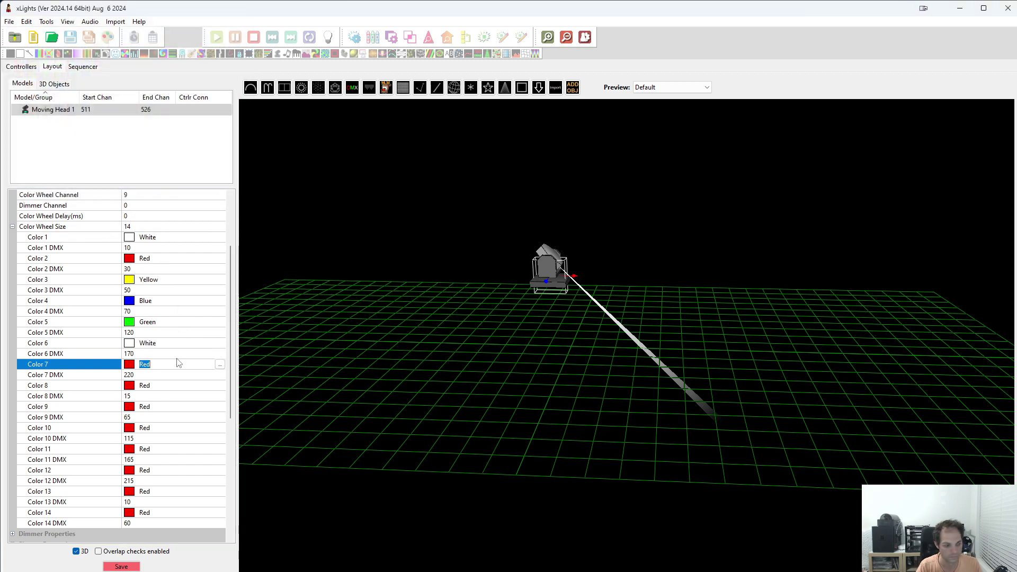
{"action": "type", "text": "Orange"}
{"action": "left_click", "coordinate": [156, 386]}
{"action": "type", "text": "Aqua"}
{"action": "left_click", "coordinate": [161, 406]}
{"action": "type", "text": "F"}
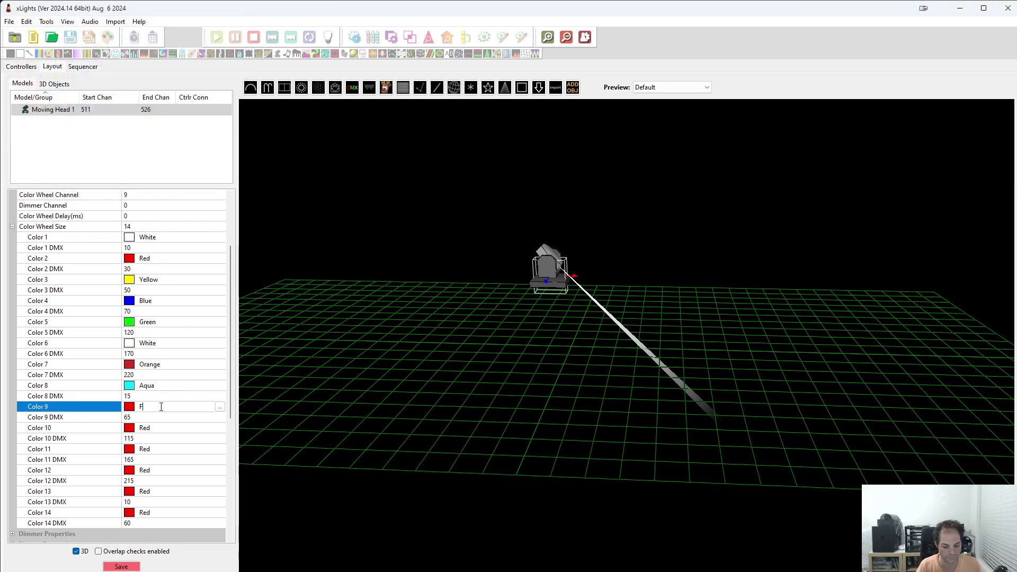
{"action": "type", "text": "uchsia"}
Set Color 10 of the color wheel to Yellow and Color 11 to pink (255,192,203).
{"action": "left_click", "coordinate": [150, 427]}
{"action": "type", "text": "Yellow"}
{"action": "left_click", "coordinate": [150, 448]}
Set Color 12 of the color wheel to a dark blue of (0,0,164).
{"action": "left_click", "coordinate": [151, 469]}
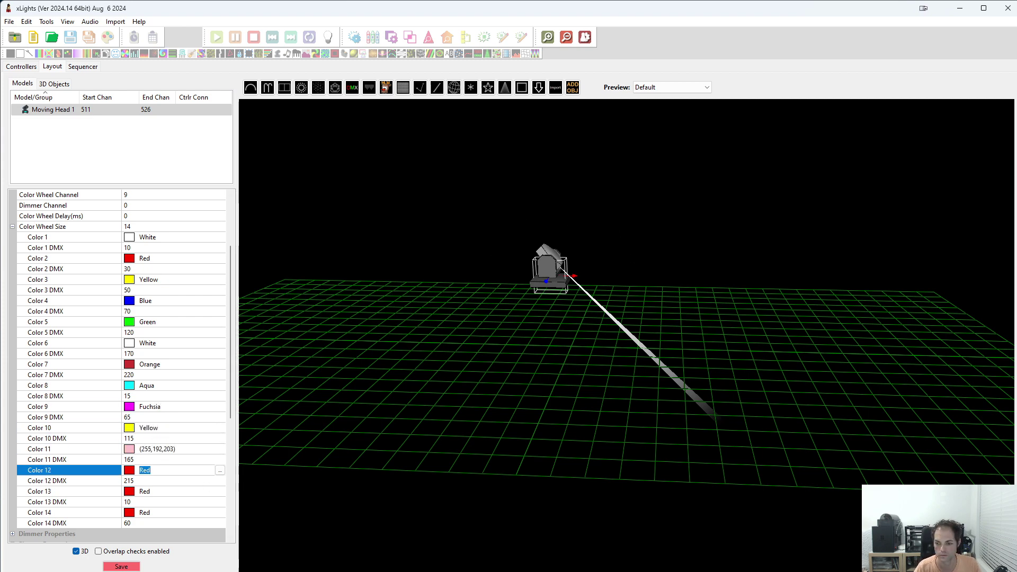
{"action": "left_click", "coordinate": [220, 470]}
{"action": "left_click", "coordinate": [31, 193]}
{"action": "left_click", "coordinate": [220, 470]}
{"action": "left_click", "coordinate": [233, 114]}
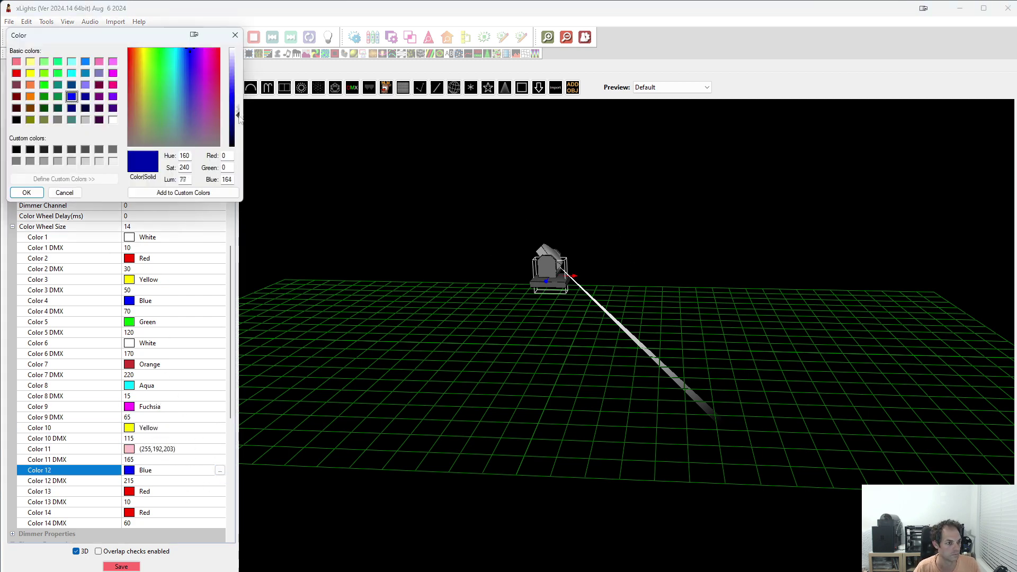
{"action": "left_click", "coordinate": [27, 194]}
Set Color 13 of the color wheel to light yellow (255,255,128) and Color 14 to silver.
{"action": "left_click", "coordinate": [156, 491]}
{"action": "left_click", "coordinate": [220, 491]}
{"action": "left_click", "coordinate": [29, 49]}
{"action": "left_click", "coordinate": [27, 193]}
{"action": "left_click", "coordinate": [182, 510]}
{"action": "left_click", "coordinate": [220, 510]}
{"action": "left_click", "coordinate": [79, 105]}
{"action": "left_click", "coordinate": [27, 194]}
Set the DMX values of color wheel entries 1 to 4 to 0, 8, 16 and 24.
{"action": "left_click", "coordinate": [141, 248]}
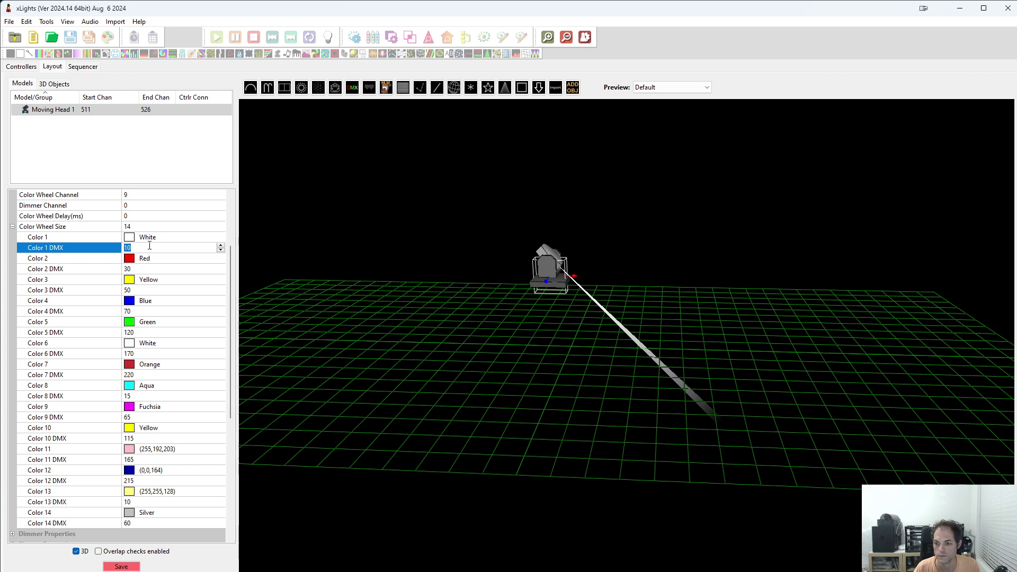
{"action": "type", "text": "0"}
{"action": "left_click", "coordinate": [149, 269]}
{"action": "type", "text": "8"}
{"action": "left_click", "coordinate": [150, 290]}
{"action": "type", "text": "16"}
{"action": "left_click", "coordinate": [154, 313]}
{"action": "type", "text": "24"}
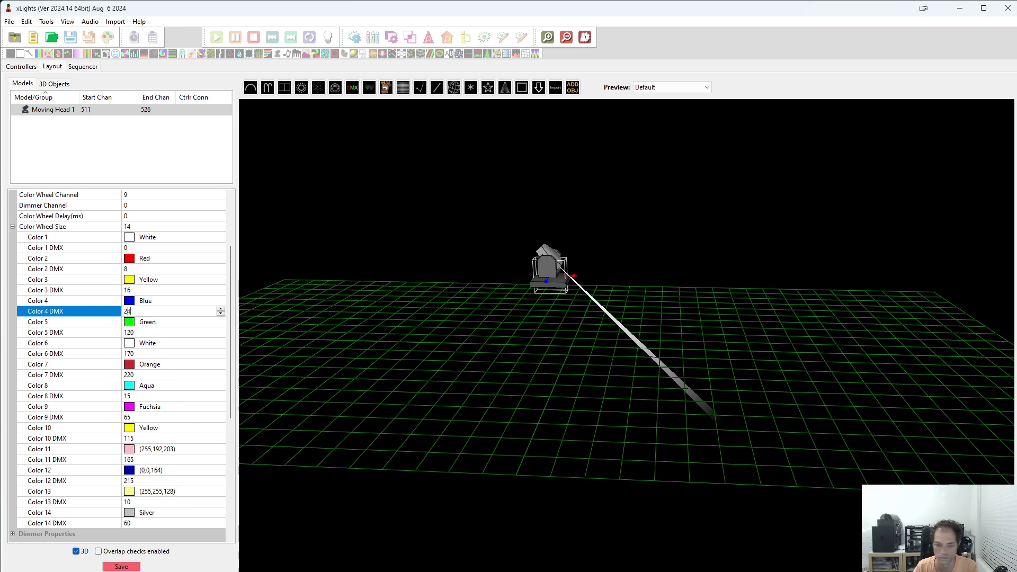
Set the DMX values of color wheel entries 5 to 8 to 32, 40, 48 and 56.
{"action": "left_click", "coordinate": [149, 332]}
{"action": "type", "text": "32"}
{"action": "left_click", "coordinate": [150, 344]}
{"action": "left_click", "coordinate": [150, 354]}
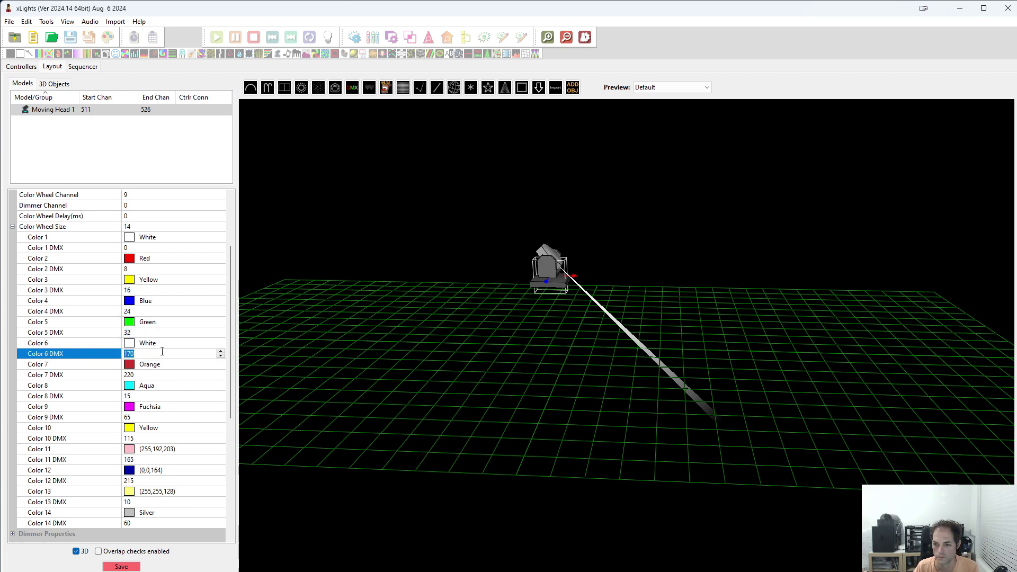
{"action": "type", "text": "40"}
{"action": "left_click", "coordinate": [150, 375]}
{"action": "type", "text": "48"}
{"action": "left_click", "coordinate": [151, 396]}
{"action": "type", "text": "56"}
Set the DMX values of color wheel entries 9 to 12 to 64, 72, 80 and 88.
{"action": "left_click", "coordinate": [153, 418]}
{"action": "type", "text": "64"}
{"action": "left_click", "coordinate": [138, 438]}
{"action": "type", "text": "72"}
{"action": "left_click", "coordinate": [143, 460]}
{"action": "type", "text": "80"}
{"action": "left_click", "coordinate": [143, 480]}
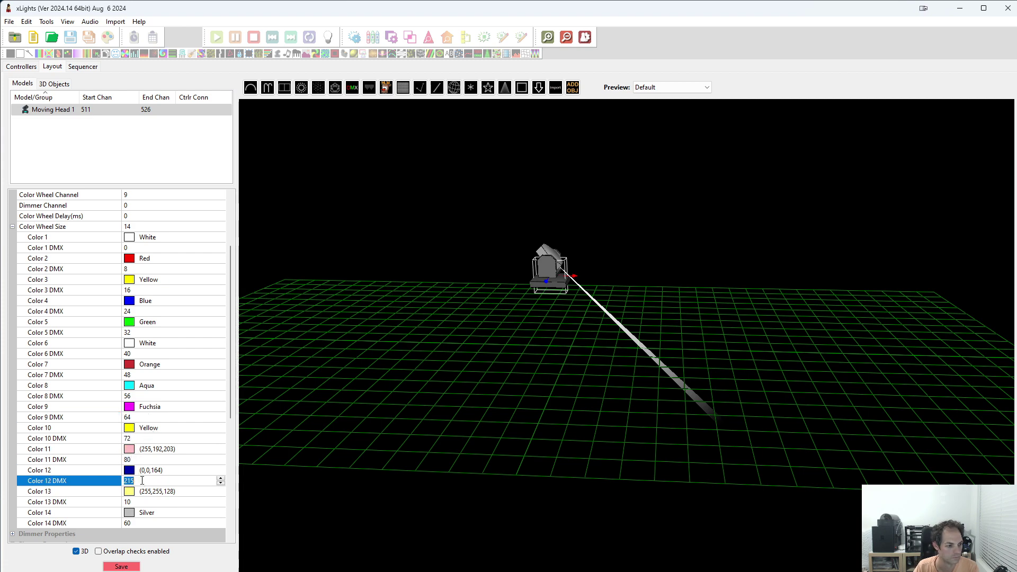
{"action": "type", "text": "88"}
Set the DMX value of color wheel entry 13 to 96 and of entry 14 to 104.
{"action": "left_click", "coordinate": [142, 501]}
{"action": "type", "text": "86"}
{"action": "left_click", "coordinate": [141, 522]}
{"action": "type", "text": "104"}
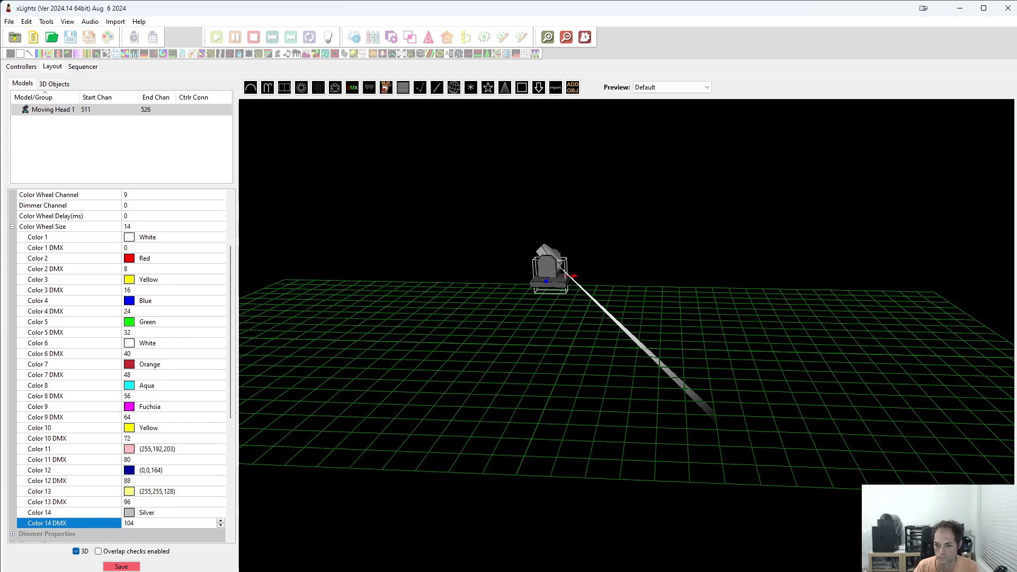
{"action": "left_click", "coordinate": [140, 502]}
{"action": "type", "text": "96"}
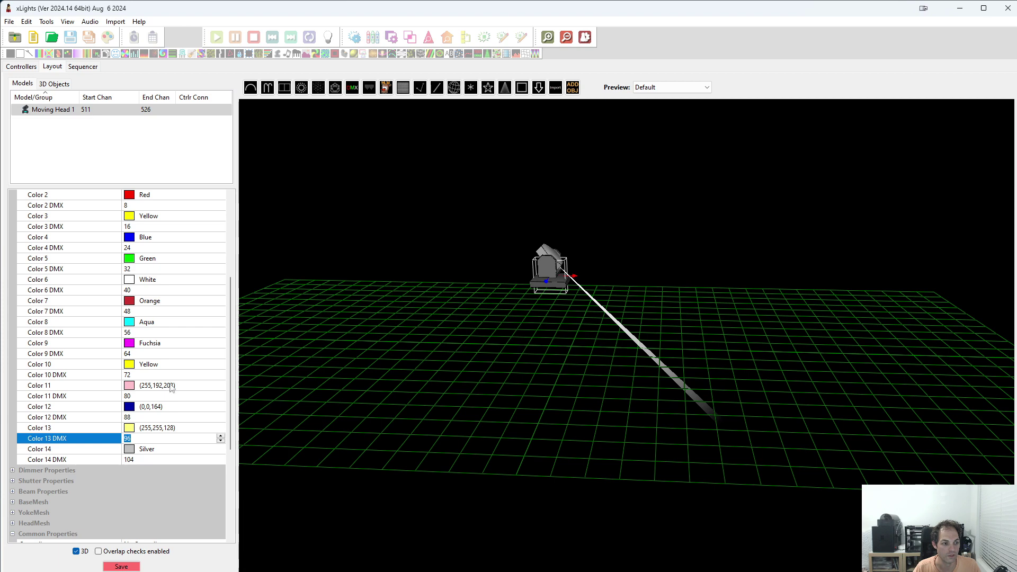
{"action": "left_click_drag", "start_coordinate": [228, 395], "coordinate": [230, 373]}
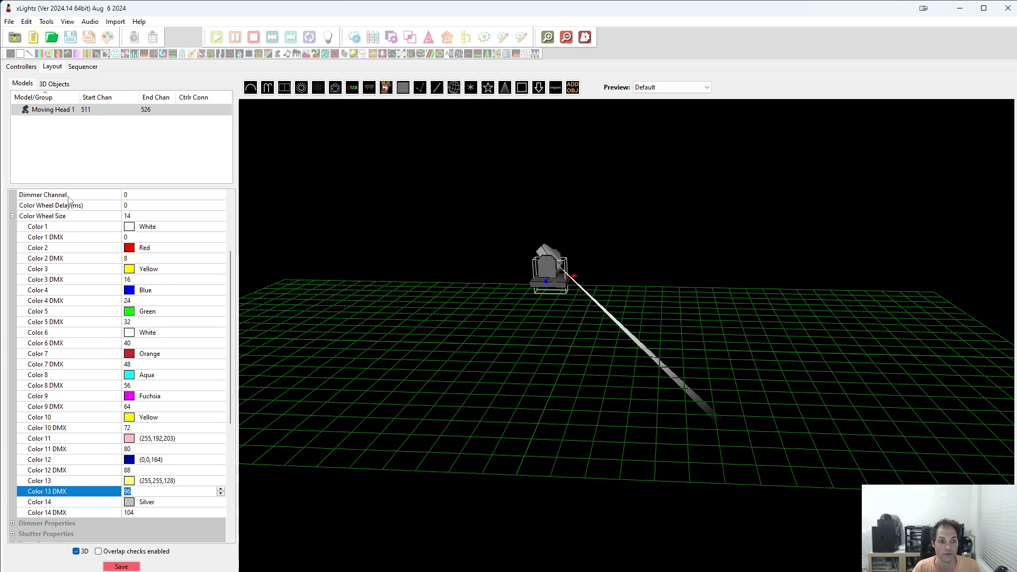
Collapse the finished color settings and set the moving head's dimmer channel to 8.
{"action": "left_click", "coordinate": [13, 216]}
{"action": "left_click", "coordinate": [12, 237]}
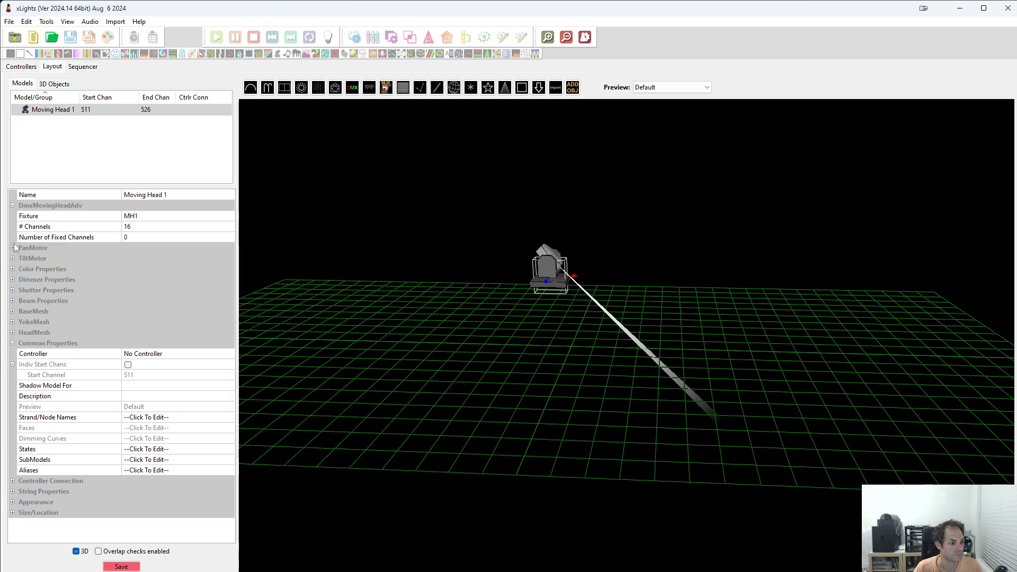
{"action": "left_click", "coordinate": [12, 280]}
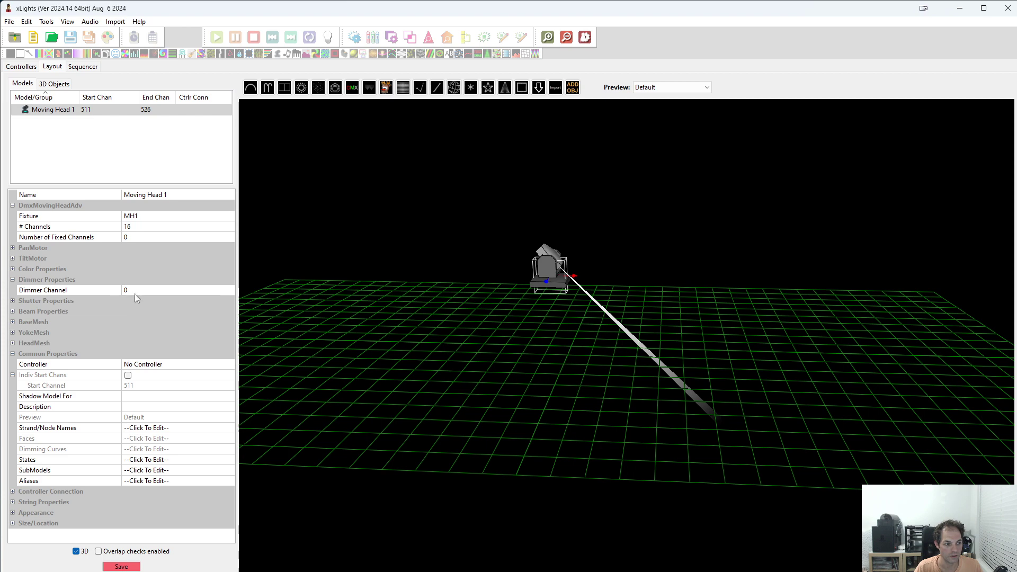
{"action": "left_click", "coordinate": [142, 290]}
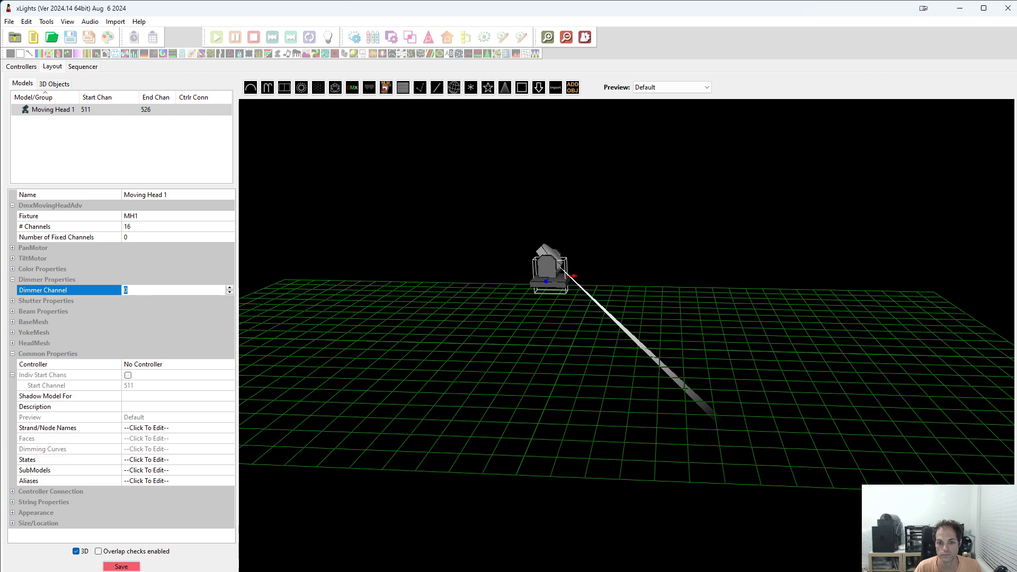
{"action": "type", "text": "8"}
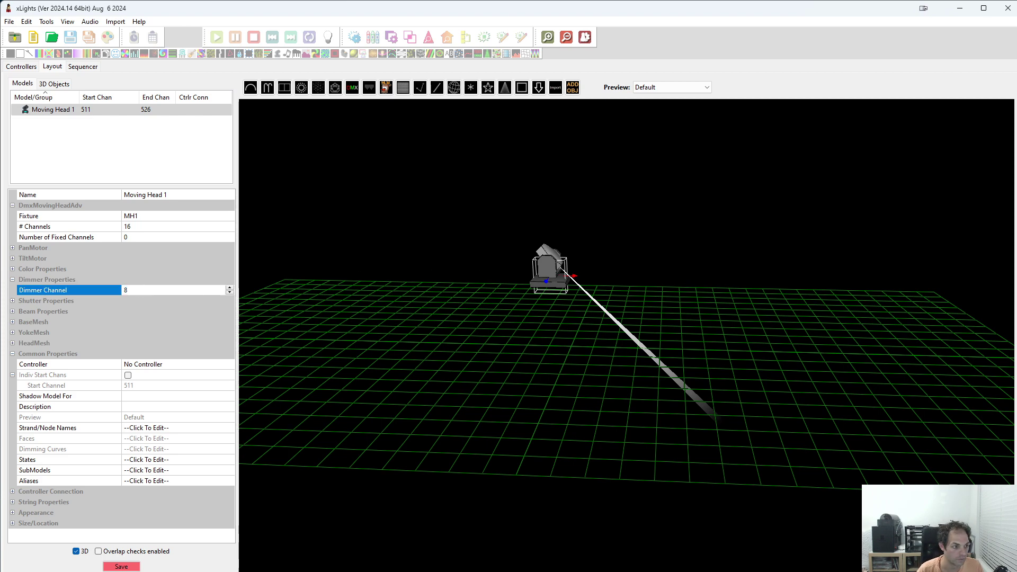
Set the moving head's shutter channel to 7 and its shutter on value to 125.
{"action": "left_click", "coordinate": [12, 300]}
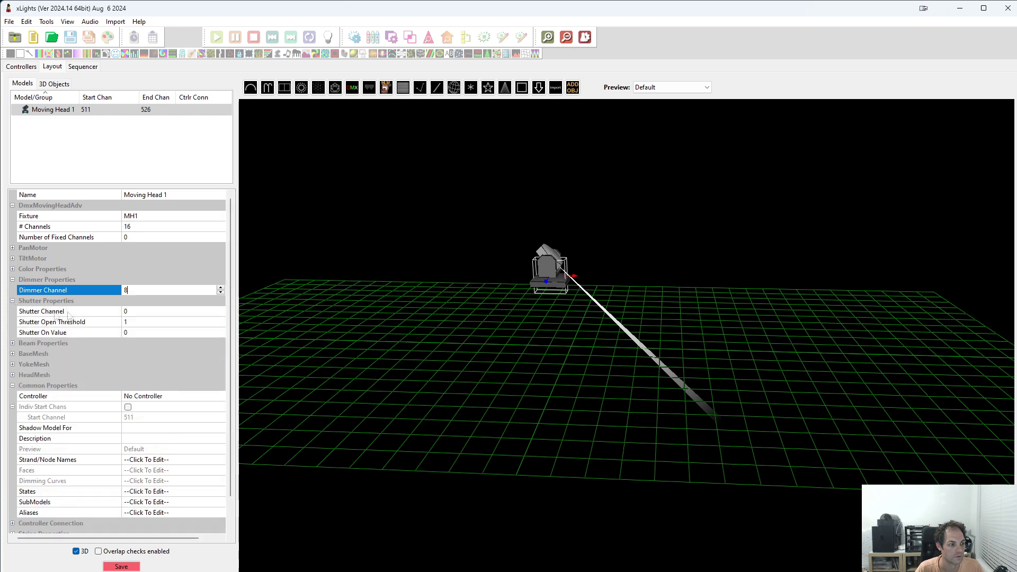
{"action": "left_click", "coordinate": [135, 312]}
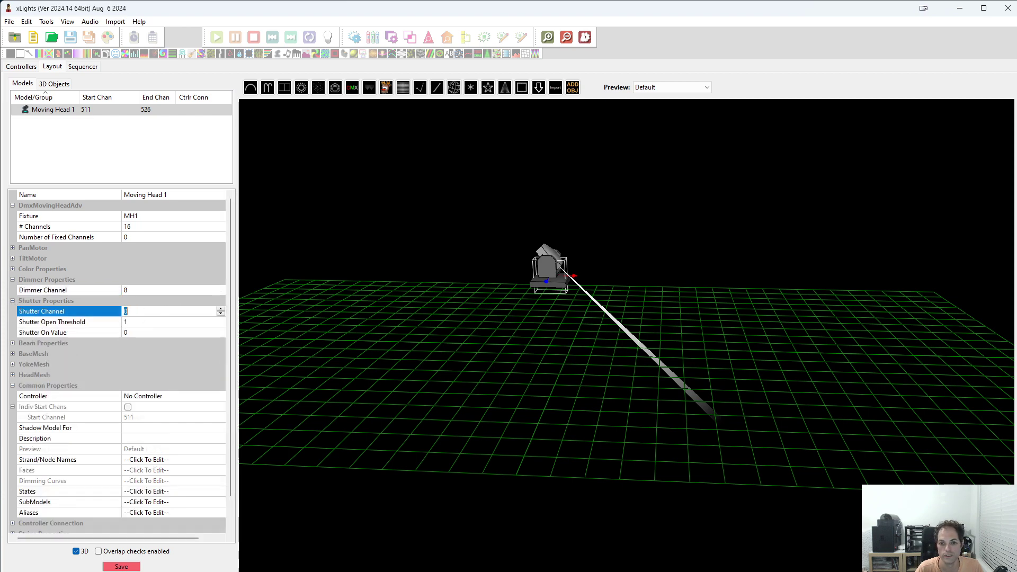
{"action": "type", "text": "7"}
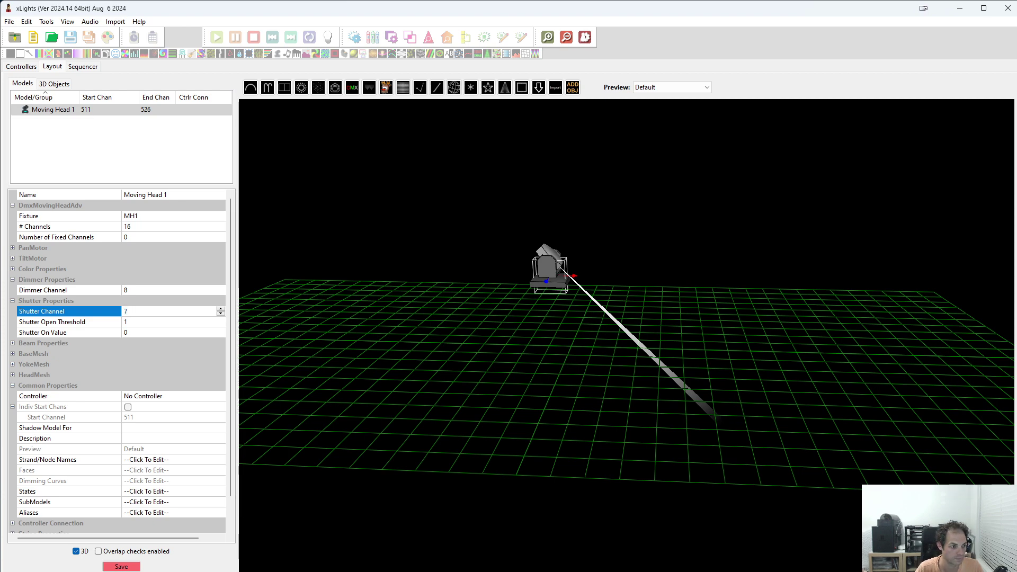
{"action": "left_click", "coordinate": [153, 332]}
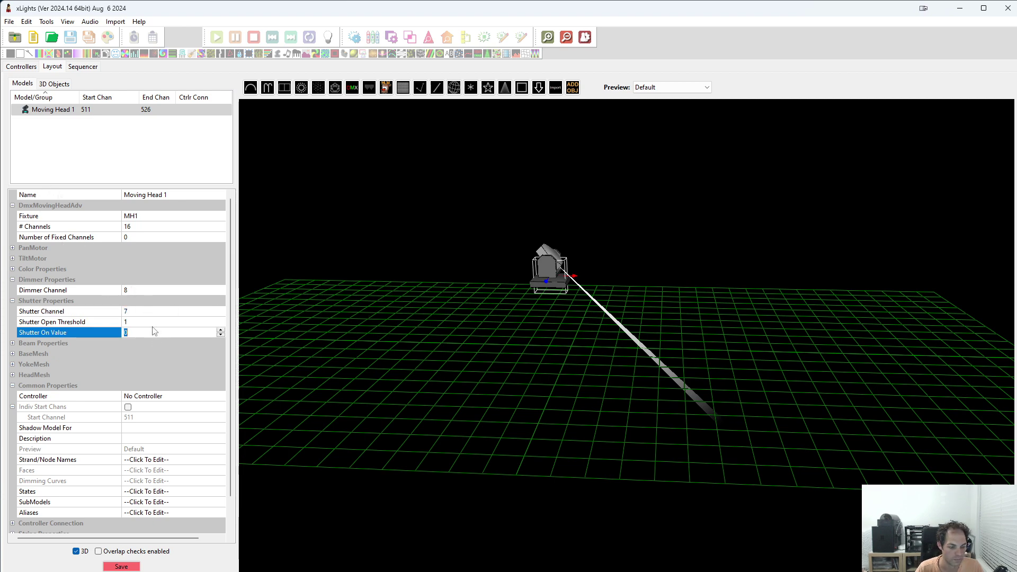
{"action": "type", "text": "125"}
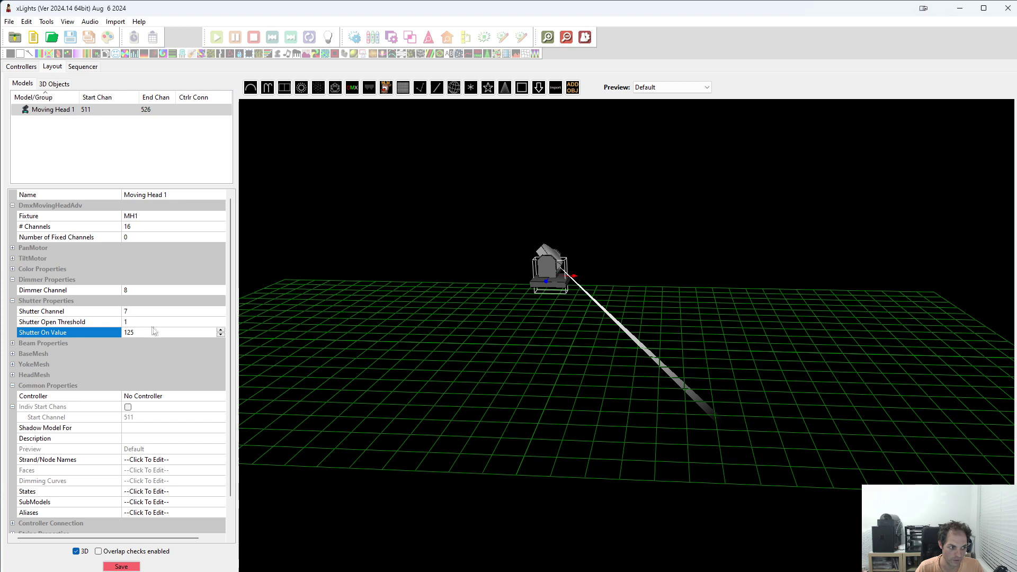
{"action": "left_click", "coordinate": [167, 322]}
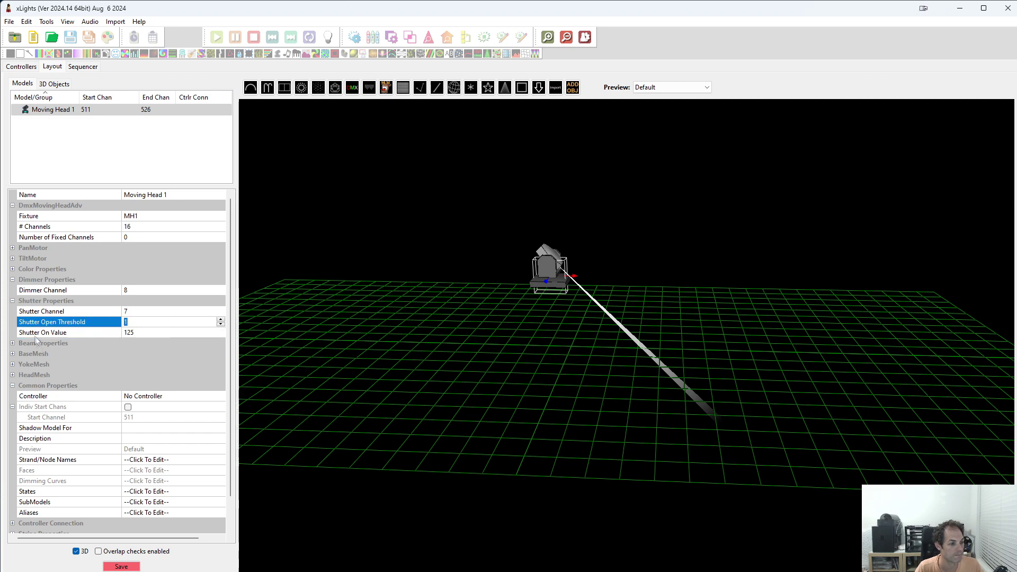
{"action": "left_click", "coordinate": [13, 343]}
{"action": "left_click", "coordinate": [13, 343]}
{"action": "double_click", "coordinate": [35, 342]}
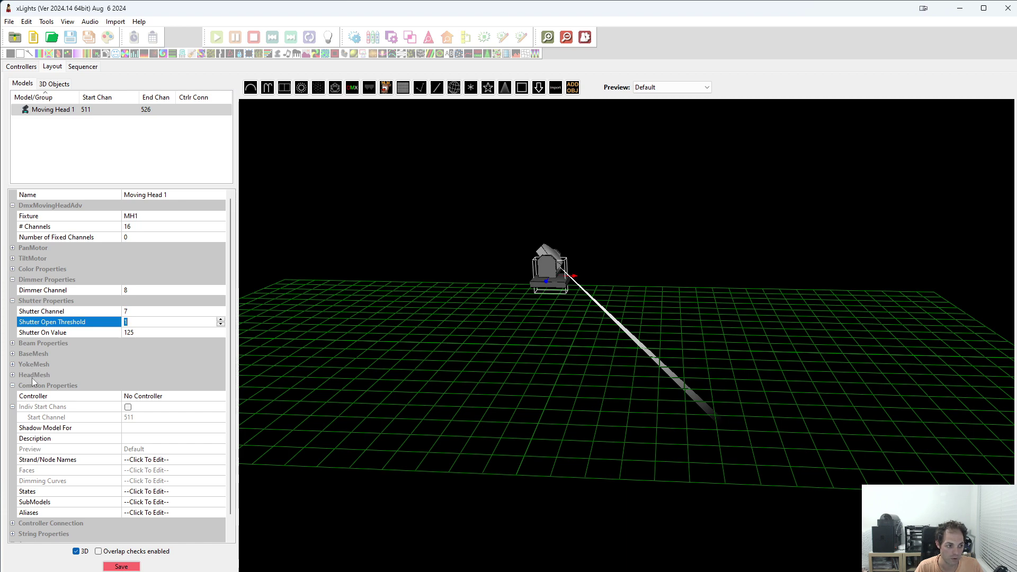
{"action": "left_click", "coordinate": [171, 398]}
{"action": "left_click", "coordinate": [191, 398]}
{"action": "left_click", "coordinate": [191, 398]}
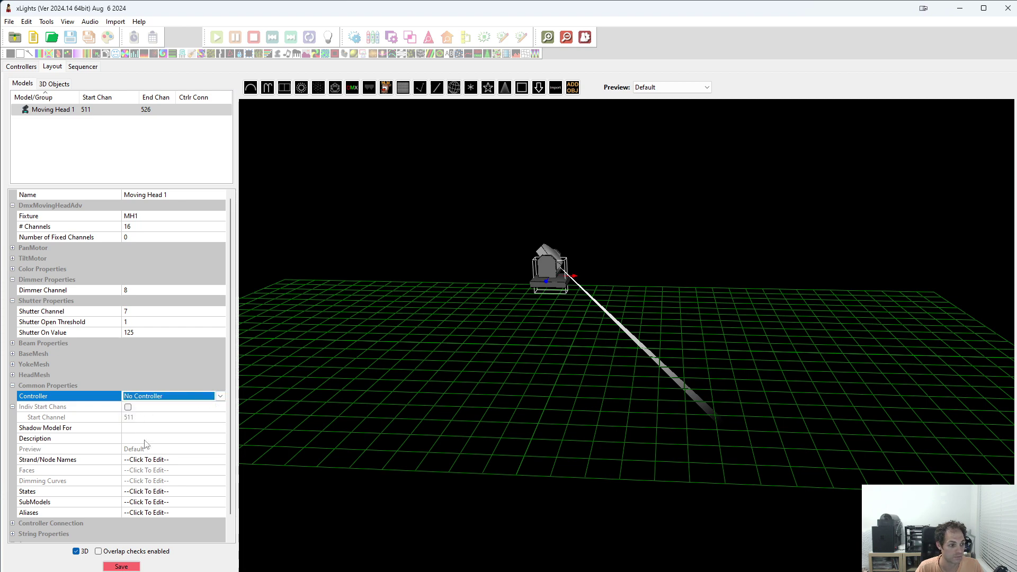
Open the moving head's strand and node names and generate the node names from its channel settings.
{"action": "scroll", "coordinate": [233, 432], "scroll_direction": "down", "scroll_amount": 2}
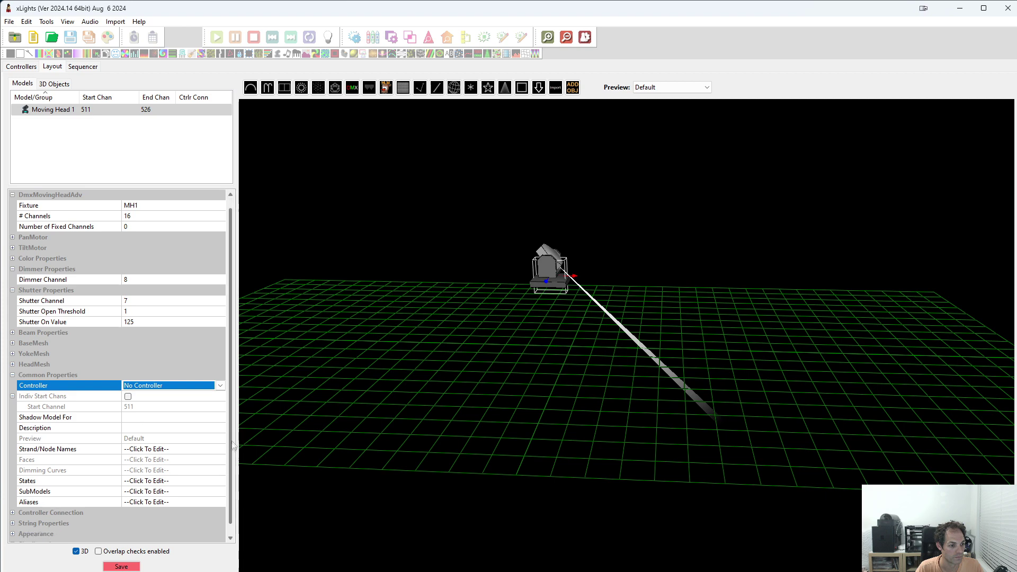
{"action": "left_click", "coordinate": [109, 438]}
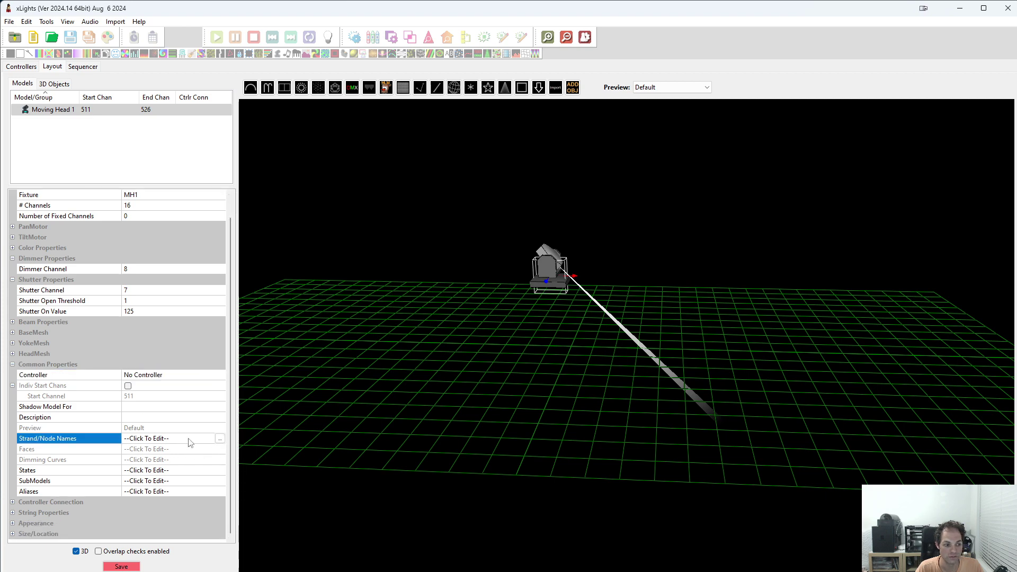
{"action": "left_click", "coordinate": [220, 440]}
{"action": "left_click_drag", "start_coordinate": [154, 68], "coordinate": [318, 111]}
{"action": "left_click_drag", "start_coordinate": [393, 272], "coordinate": [455, 415]}
{"action": "left_click_drag", "start_coordinate": [323, 112], "coordinate": [377, 161]}
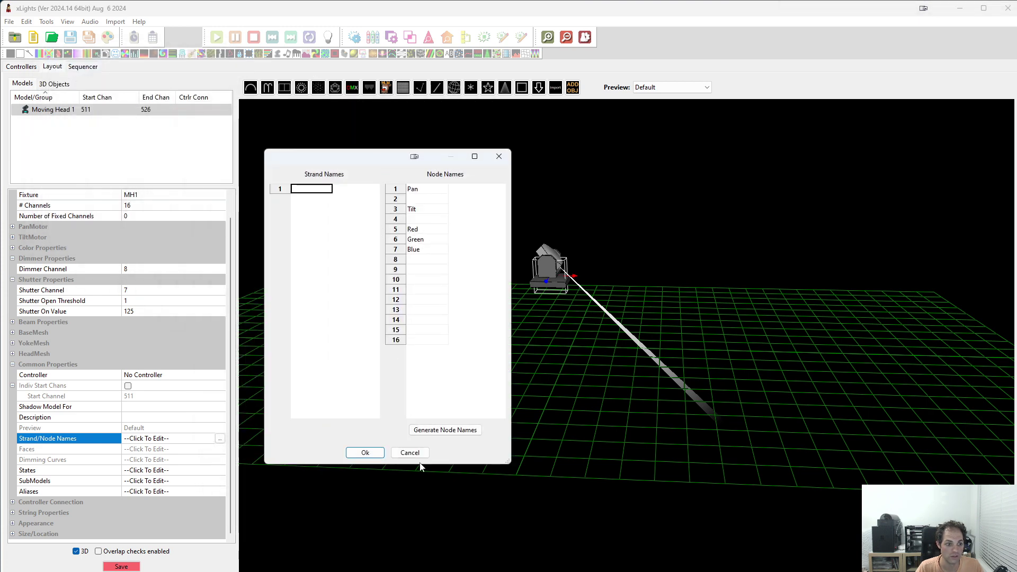
{"action": "left_click", "coordinate": [455, 431]}
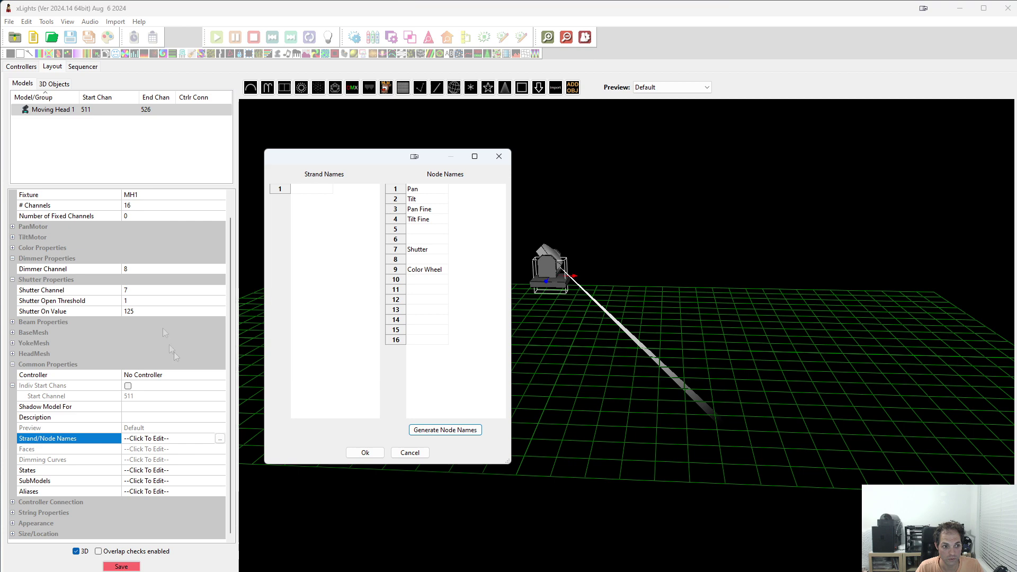
Name node 5 "Pan Tilt Speed", node 6 "Frost" and node 8 "Dimmer", and widen the names dialog.
{"action": "left_click", "coordinate": [435, 190]}
{"action": "left_click", "coordinate": [433, 200]}
{"action": "left_click", "coordinate": [432, 211]}
{"action": "left_click", "coordinate": [432, 218]}
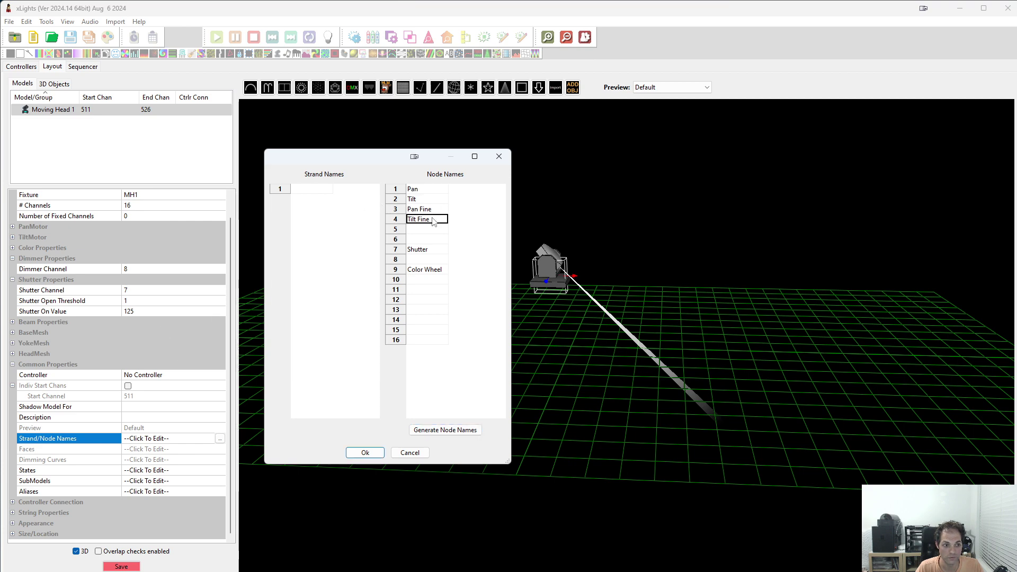
{"action": "left_click", "coordinate": [430, 230]}
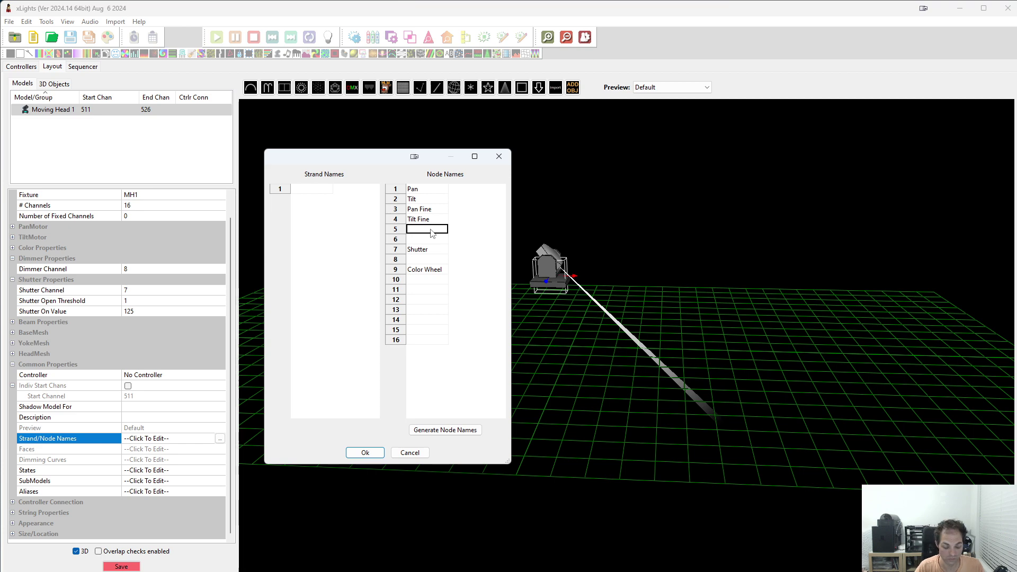
{"action": "type", "text": "Pan Tilt"}
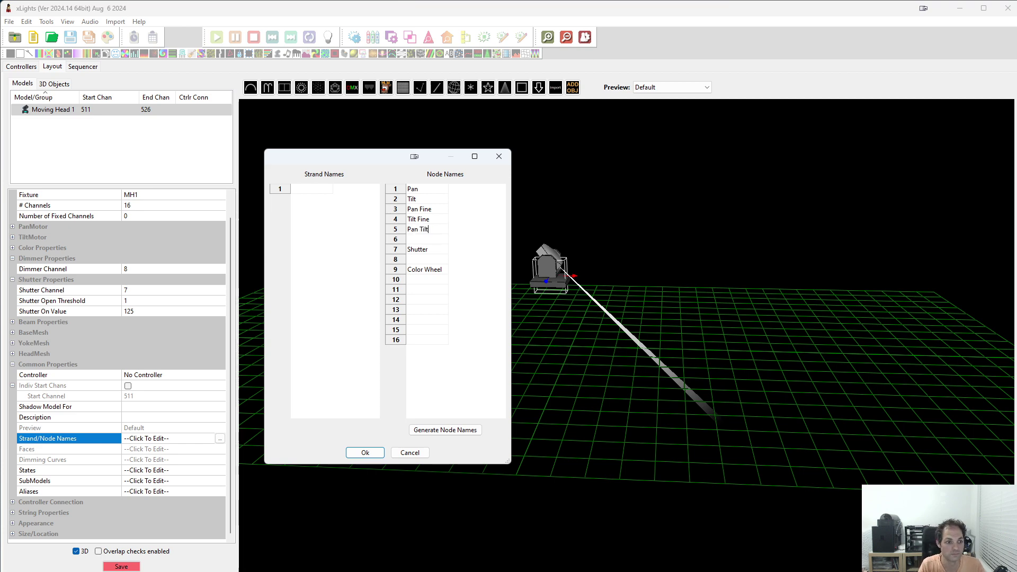
{"action": "type", "text": "Frost"}
{"action": "key", "text": "Return"}
{"action": "key", "text": "Down"}
{"action": "type", "text": "Dimmer"}
{"action": "key", "text": "Return"}
{"action": "key", "text": "Down"}
{"action": "left_click_drag", "start_coordinate": [511, 273], "coordinate": [562, 273]}
Name nodes 10 to 12 "Color Step", "Gobo" and "Gobo Jitter".
{"action": "left_click", "coordinate": [451, 281]}
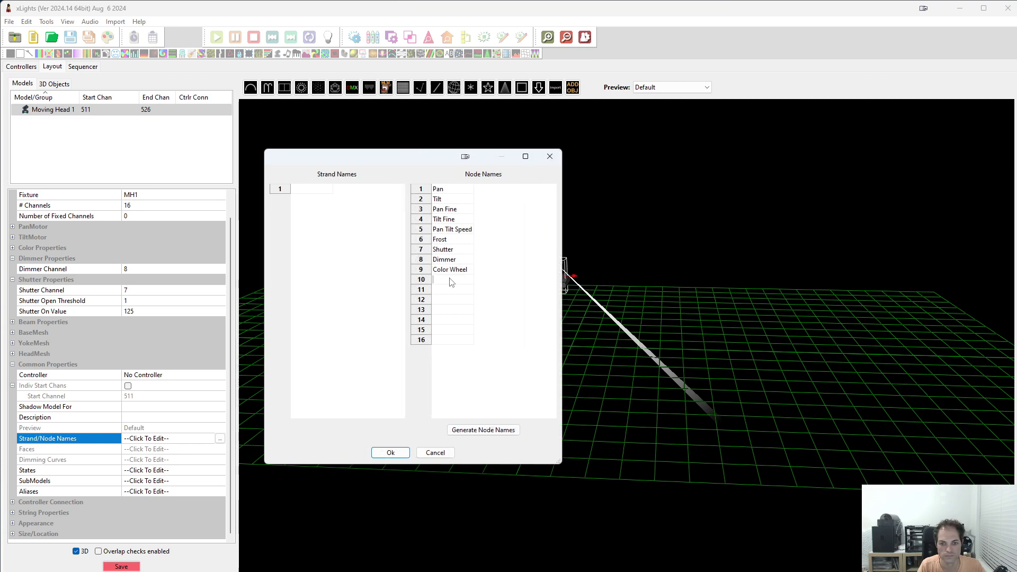
{"action": "type", "text": "Color Step"}
{"action": "key", "text": "Return"}
{"action": "left_click", "coordinate": [455, 290]}
{"action": "type", "text": "Gobo"}
{"action": "key", "text": "Return"}
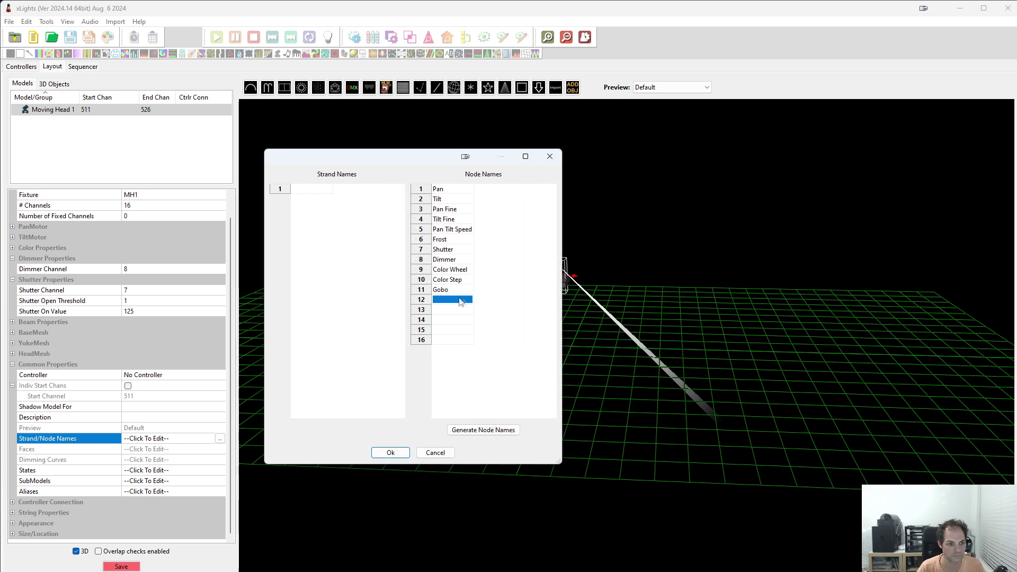
{"action": "left_click", "coordinate": [460, 300]}
{"action": "key", "text": "Return"}
Name nodes 13 to 16 "Focus", "Prism 1", "Prism 2" and "Lamp", and accept the node names.
{"action": "type", "text": "Focus"}
{"action": "key", "text": "Return"}
{"action": "left_click", "coordinate": [451, 320]}
{"action": "type", "text": "Prims"}
{"action": "type", "text": " 1"}
{"action": "key", "text": "Return"}
{"action": "type", "text": "Prism 2"}
{"action": "key", "text": "Return"}
{"action": "type", "text": "Lamp"}
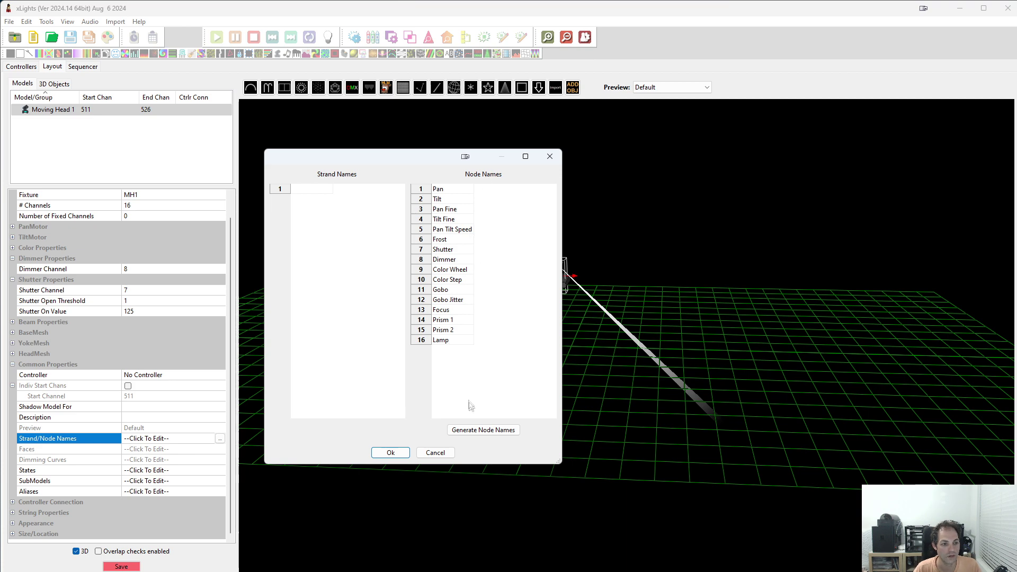
{"action": "left_click", "coordinate": [390, 453]}
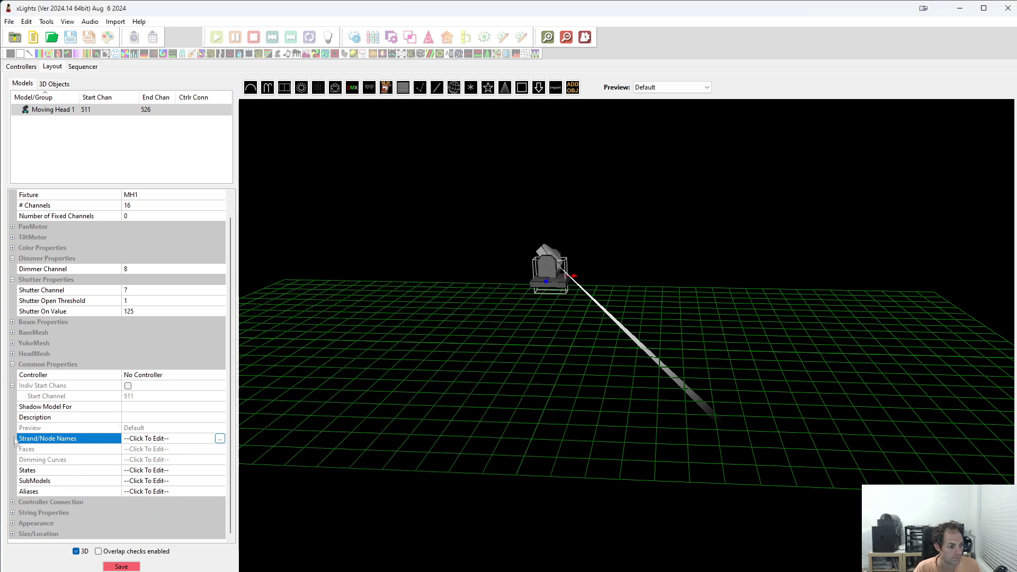
Set the controller connection protocol of Moving Head 1 to dmx.
{"action": "left_click", "coordinate": [12, 502]}
{"action": "scroll", "coordinate": [79, 514], "scroll_direction": "down", "scroll_amount": 1}
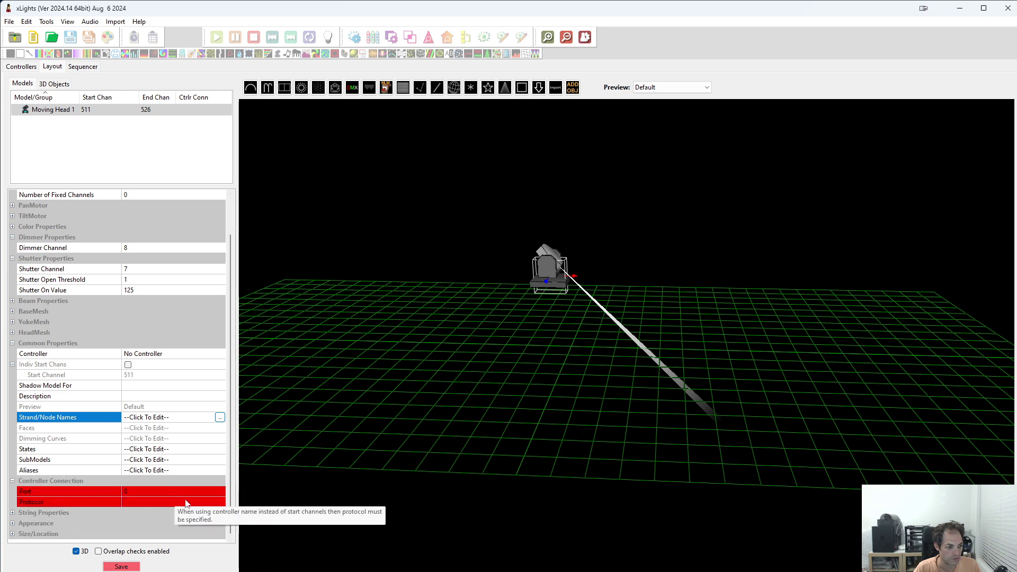
{"action": "left_click", "coordinate": [205, 503]}
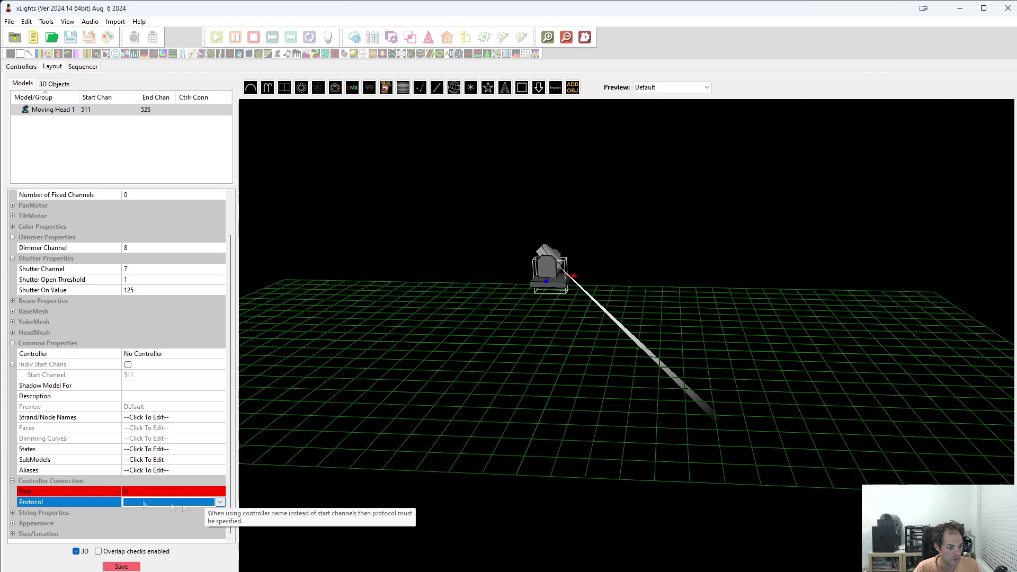
{"action": "left_click", "coordinate": [220, 502]}
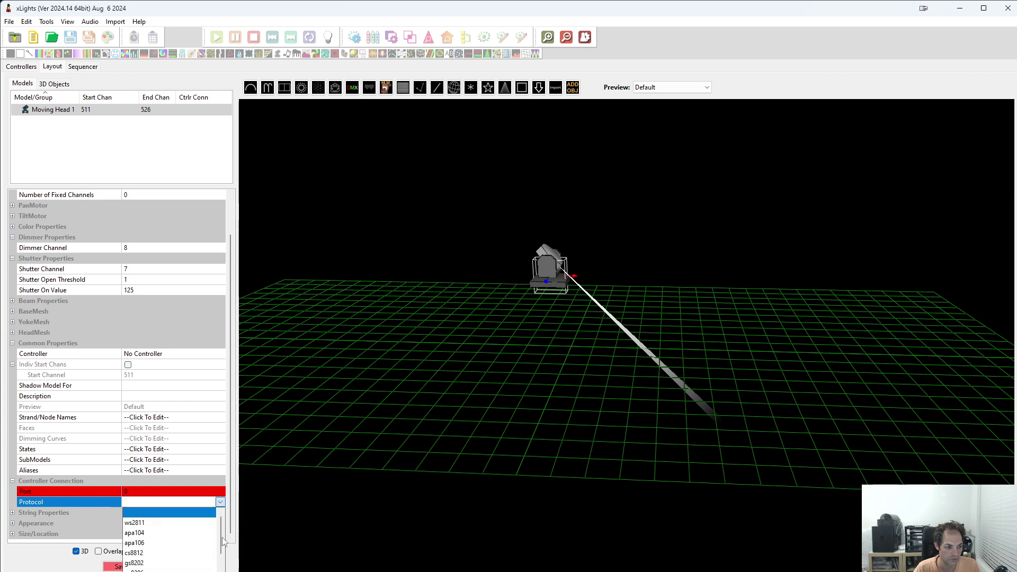
{"action": "scroll", "coordinate": [222, 535], "scroll_direction": "down", "scroll_amount": 10}
{"action": "scroll", "coordinate": [169, 538], "scroll_direction": "down", "scroll_amount": 3}
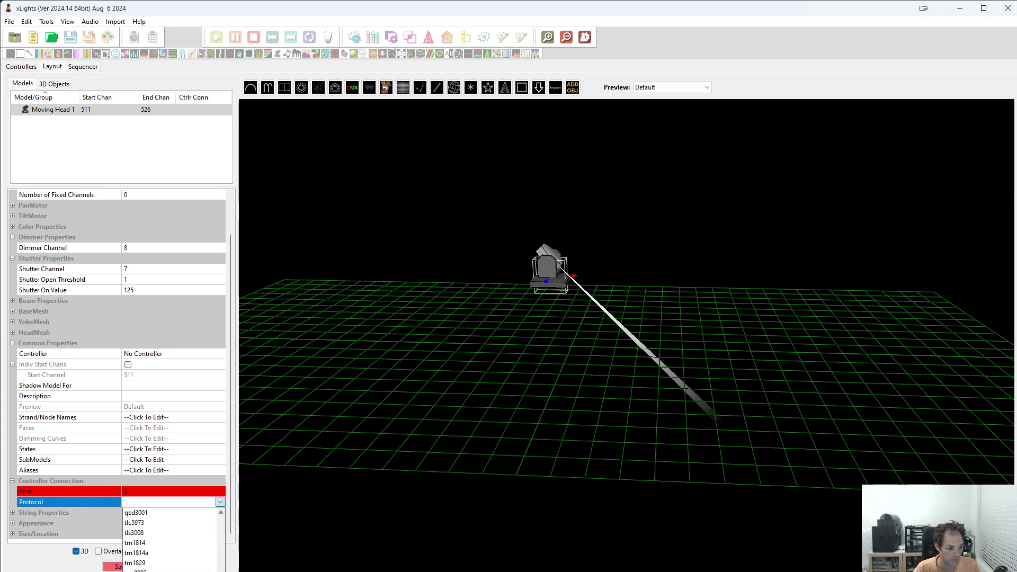
{"action": "left_click", "coordinate": [148, 566]}
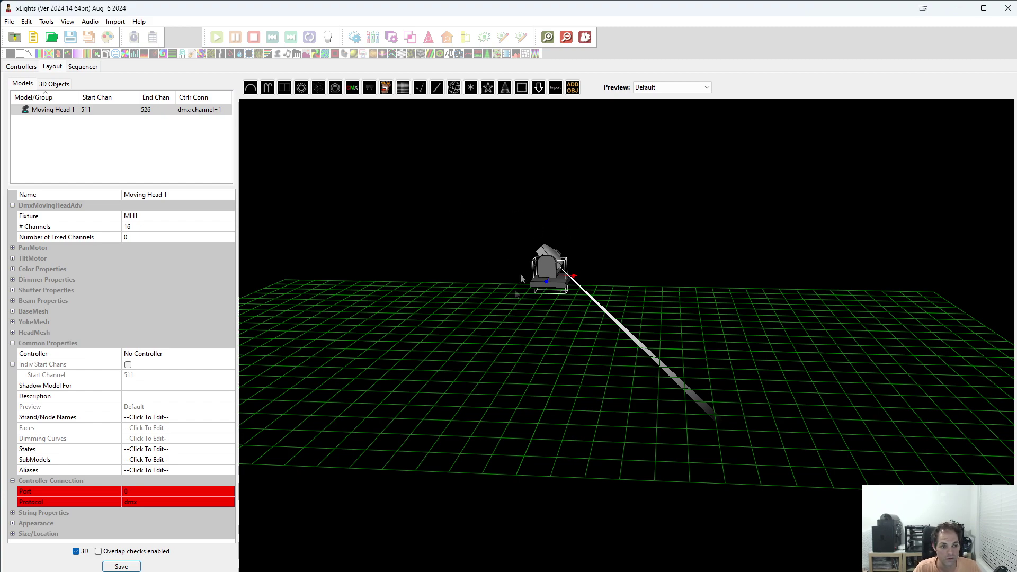
Duplicate Moving Head 1 twice in the layout.
{"action": "left_click_drag", "start_coordinate": [569, 253], "coordinate": [560, 234]}
{"action": "left_click_drag", "start_coordinate": [555, 245], "coordinate": [519, 280]}
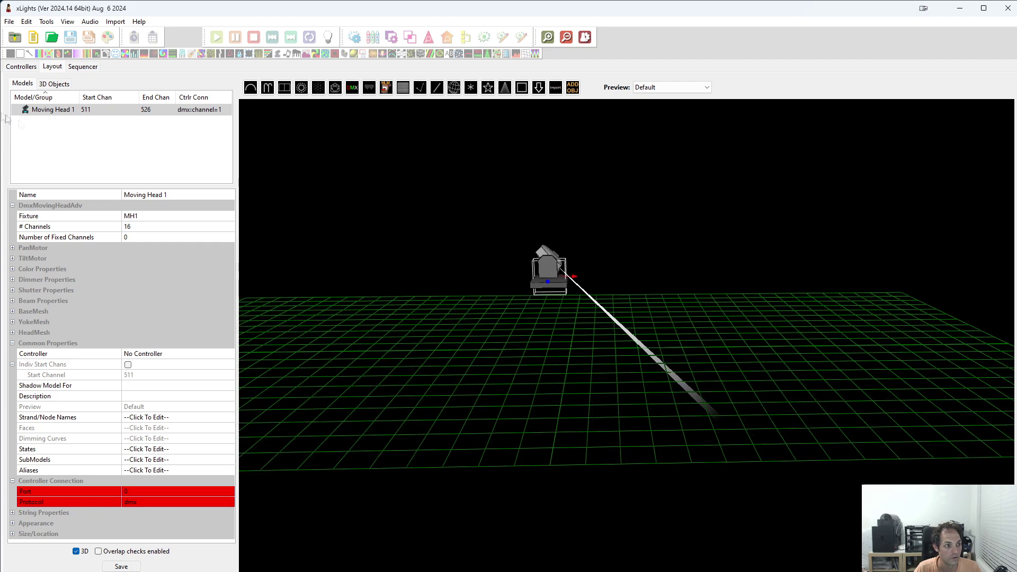
{"action": "left_click", "coordinate": [40, 110]}
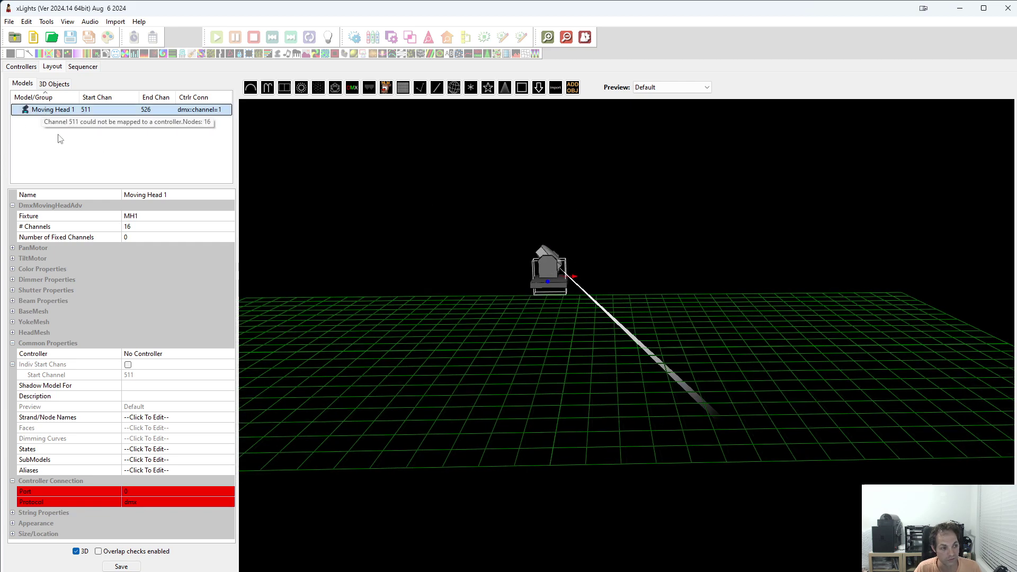
{"action": "key", "text": "ctrl+v"}
{"action": "key", "text": "ctrl+v"}
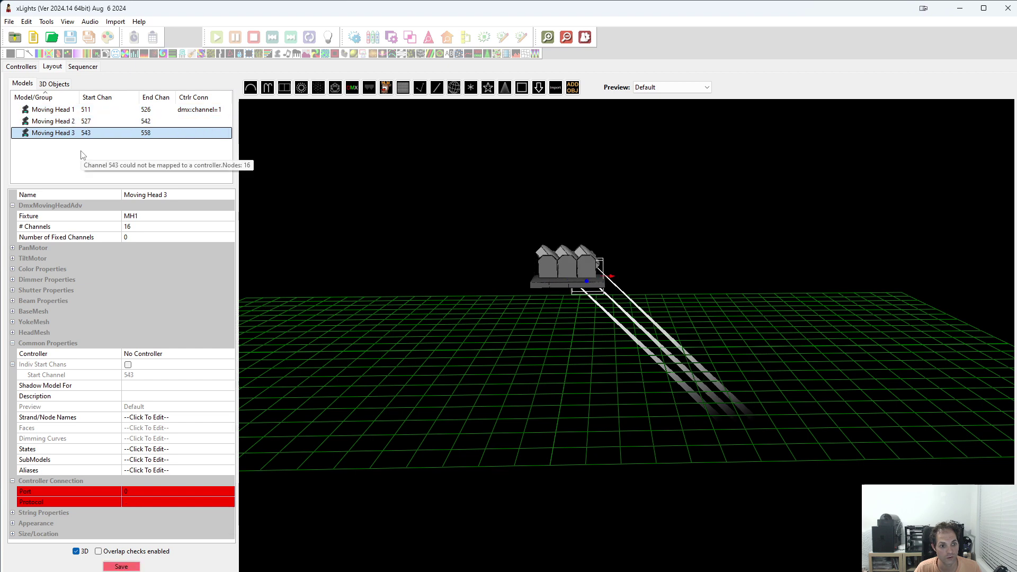
Paste a fourth moving head and move it along the X axis, well away from the other three.
{"action": "key", "text": "ctrl+v"}
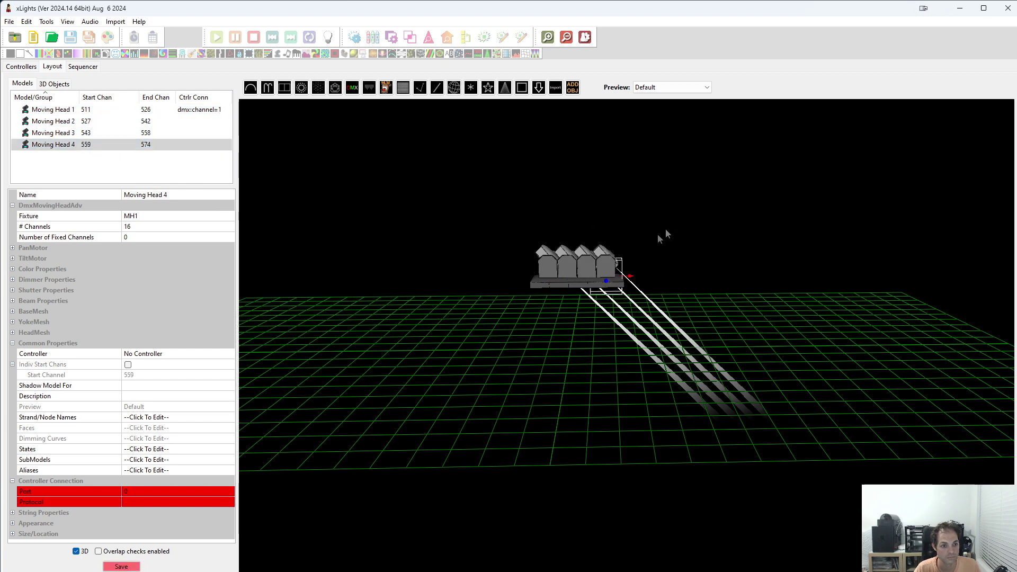
{"action": "left_click", "coordinate": [630, 278]}
{"action": "left_click_drag", "start_coordinate": [632, 281], "coordinate": [752, 282]}
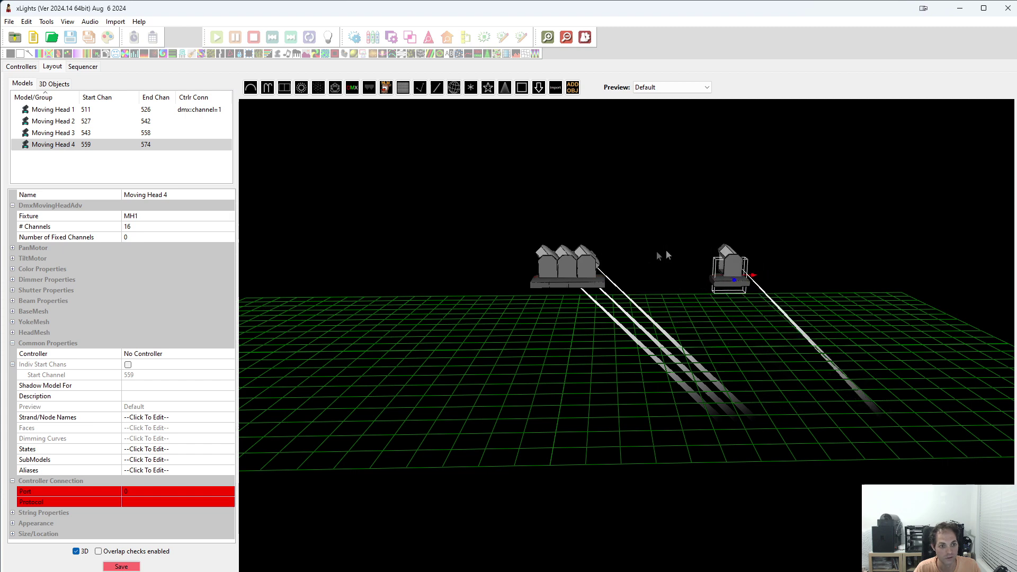
Distribute Moving Head 1 to Moving Head 4 evenly in a horizontal row and save the layout.
{"action": "left_click", "coordinate": [52, 110]}
{"action": "left_click", "coordinate": [58, 144], "text": "shift"}
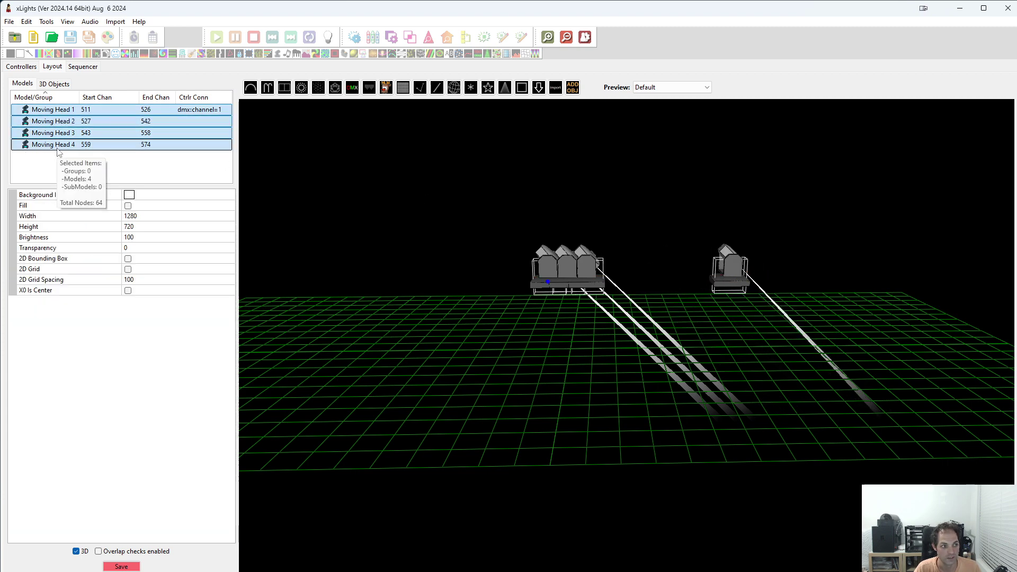
{"action": "right_click", "coordinate": [559, 259]}
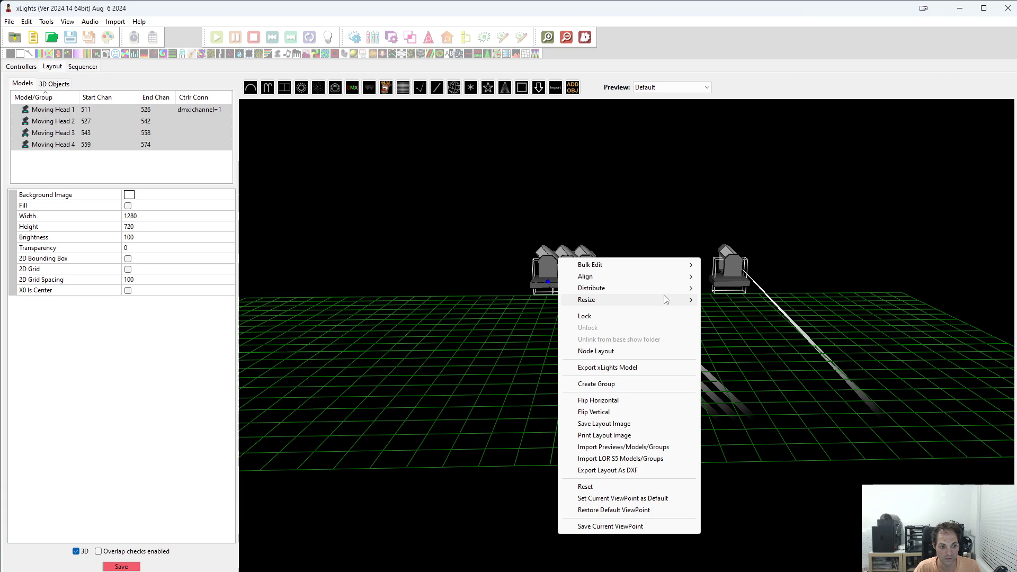
{"action": "mouse_move", "coordinate": [684, 291]}
{"action": "left_click", "coordinate": [732, 288]}
{"action": "mouse_move", "coordinate": [845, 275]}
{"action": "left_mouse_down"}
{"action": "mouse_move", "coordinate": [786, 253]}
{"action": "mouse_move", "coordinate": [831, 270]}
{"action": "left_mouse_up"}
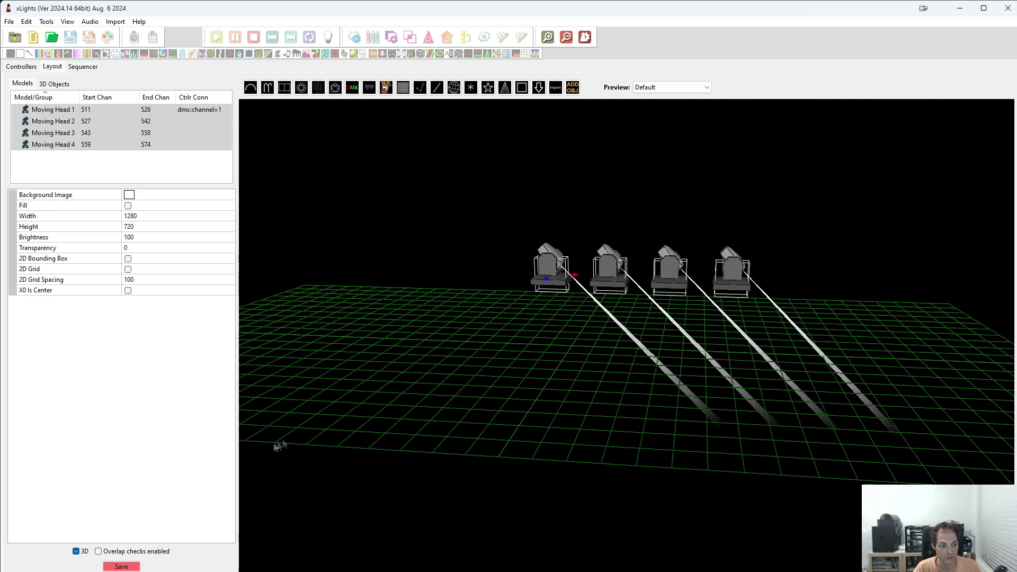
{"action": "left_click", "coordinate": [127, 567]}
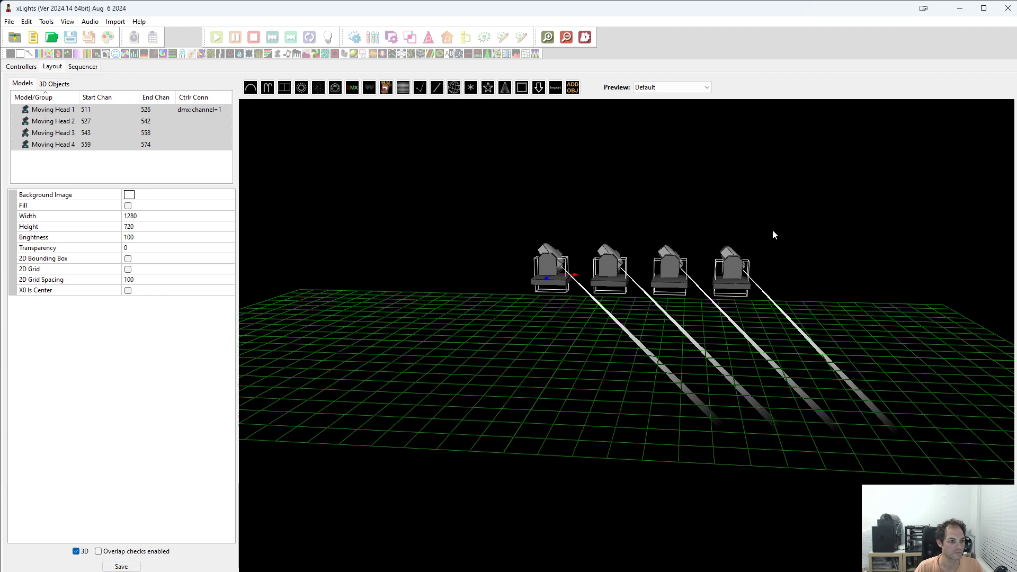
{"action": "left_click", "coordinate": [85, 165]}
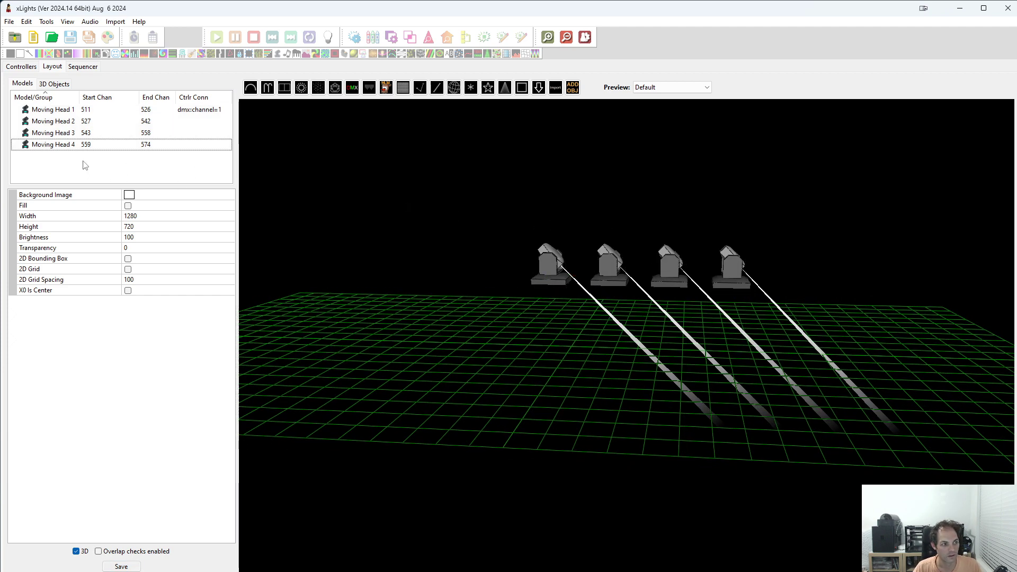
{"action": "left_click", "coordinate": [53, 111]}
{"action": "left_click", "coordinate": [67, 146], "text": "shift"}
{"action": "right_click", "coordinate": [57, 147]}
{"action": "left_click", "coordinate": [46, 153]}
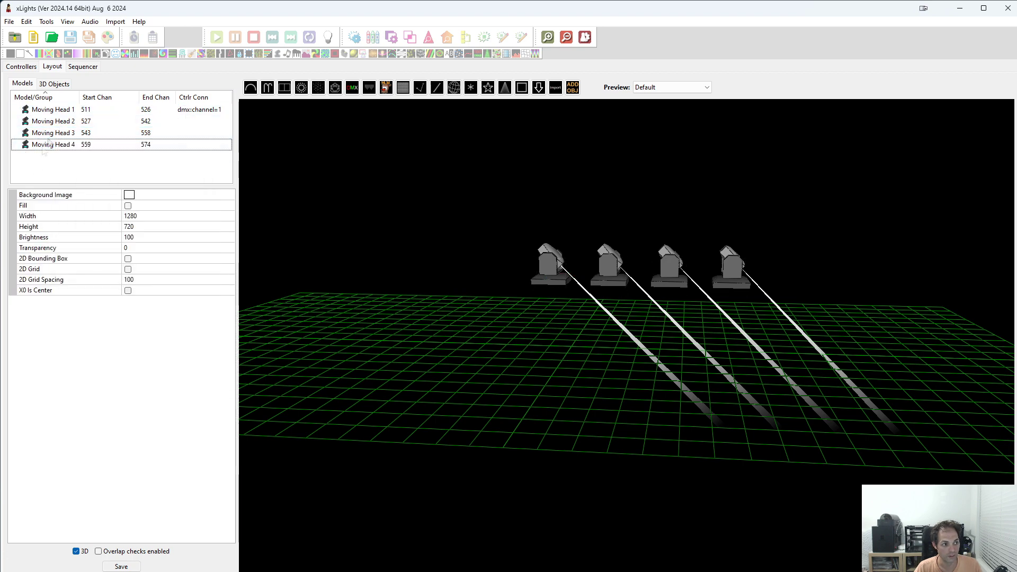
Create a group named "Moving Head Group" from Moving Head 1 to Moving Head 4.
{"action": "left_click", "coordinate": [53, 111]}
{"action": "left_click", "coordinate": [59, 144], "text": "shift"}
{"action": "right_click", "coordinate": [59, 143]}
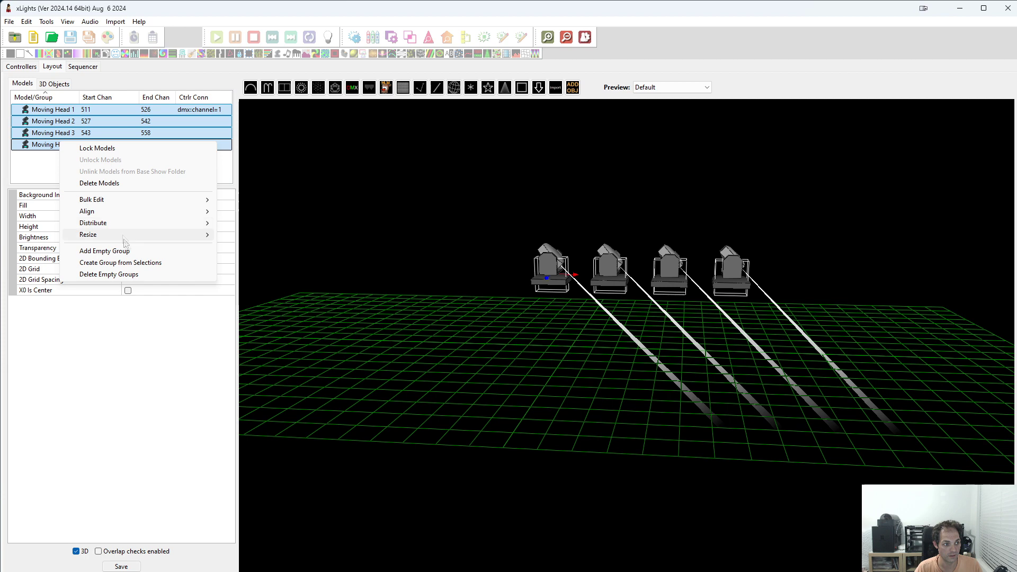
{"action": "left_click", "coordinate": [139, 265]}
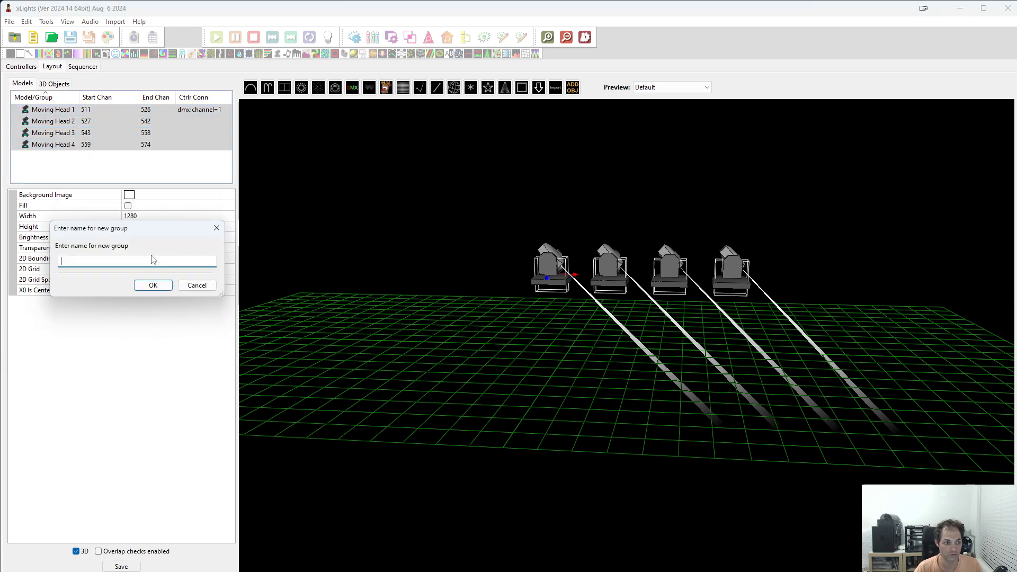
{"action": "type", "text": "Moving Hea"}
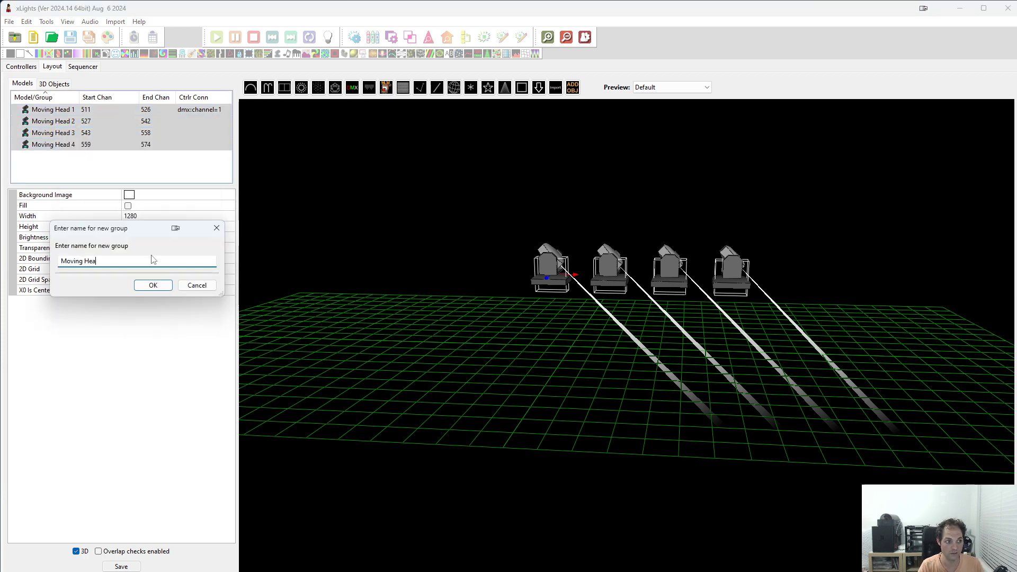
{"action": "type", "text": "s"}
{"action": "key", "text": "BackSpace"}
{"action": "type", "text": "d Group"}
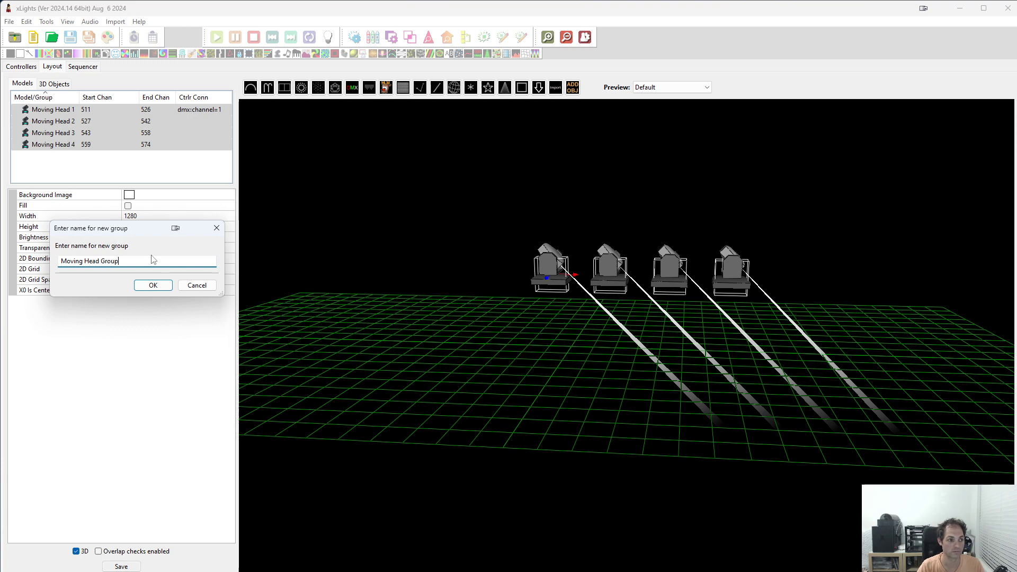
{"action": "left_click", "coordinate": [164, 289]}
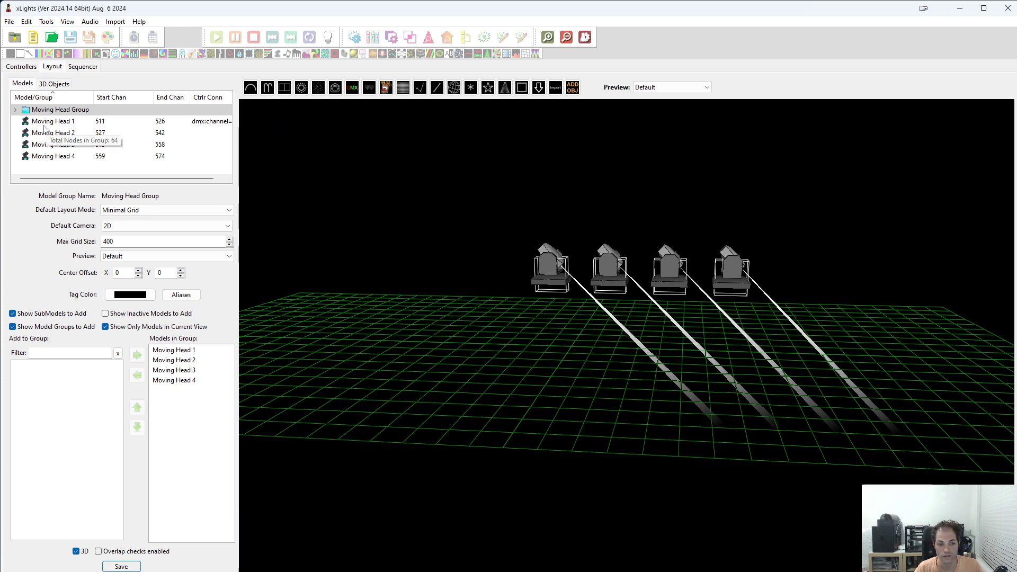
Check the fixture assigned to Moving Head 1, and set the fixture of Moving Head 2 to MH2.
{"action": "left_click", "coordinate": [67, 122]}
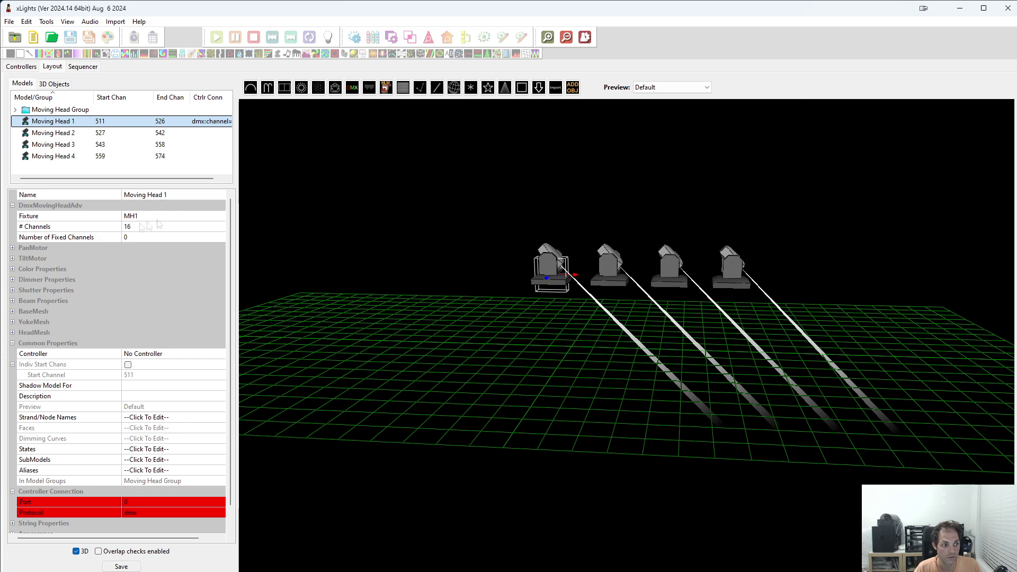
{"action": "left_click", "coordinate": [124, 216]}
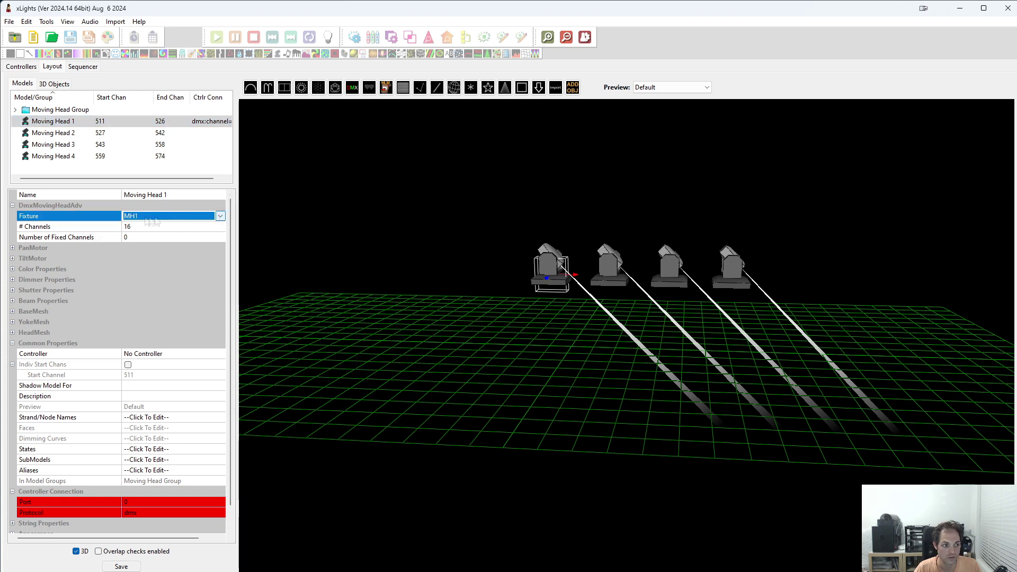
{"action": "left_click", "coordinate": [73, 133]}
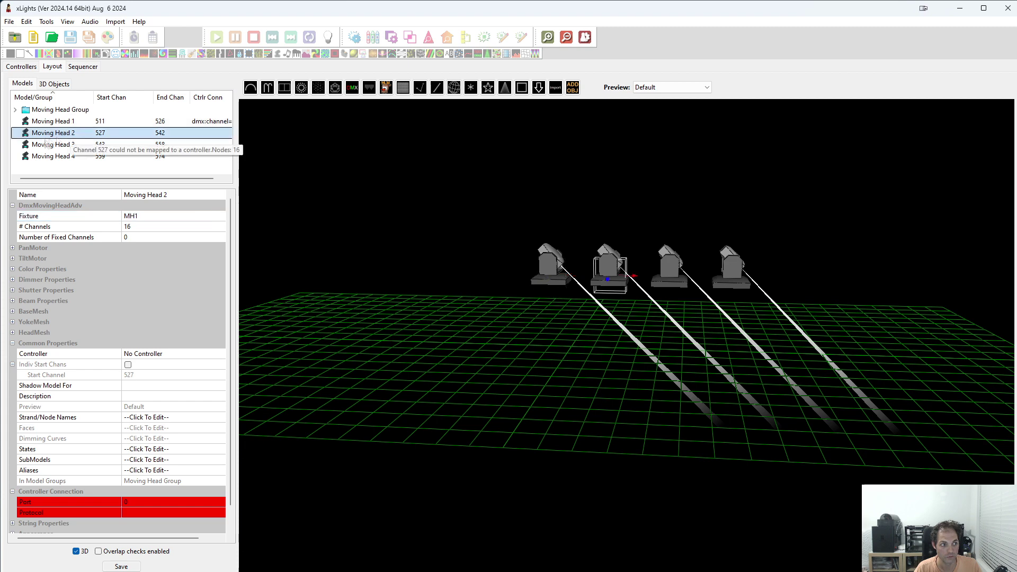
{"action": "left_click", "coordinate": [171, 217]}
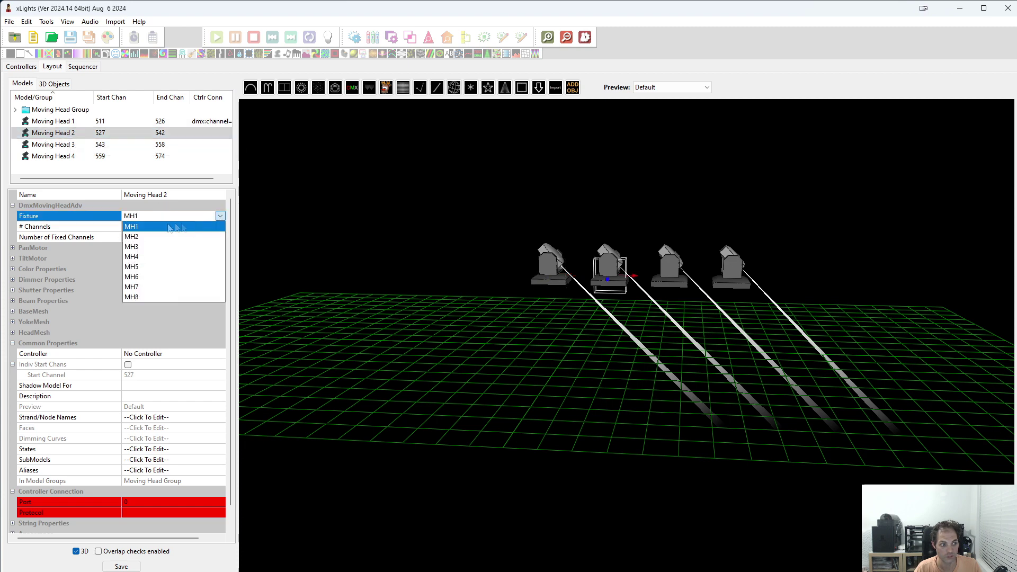
{"action": "left_click", "coordinate": [151, 232]}
Set the fixture of Moving Head 3 to MH3.
{"action": "left_click", "coordinate": [73, 145]}
{"action": "left_click", "coordinate": [155, 217]}
{"action": "left_click", "coordinate": [220, 216]}
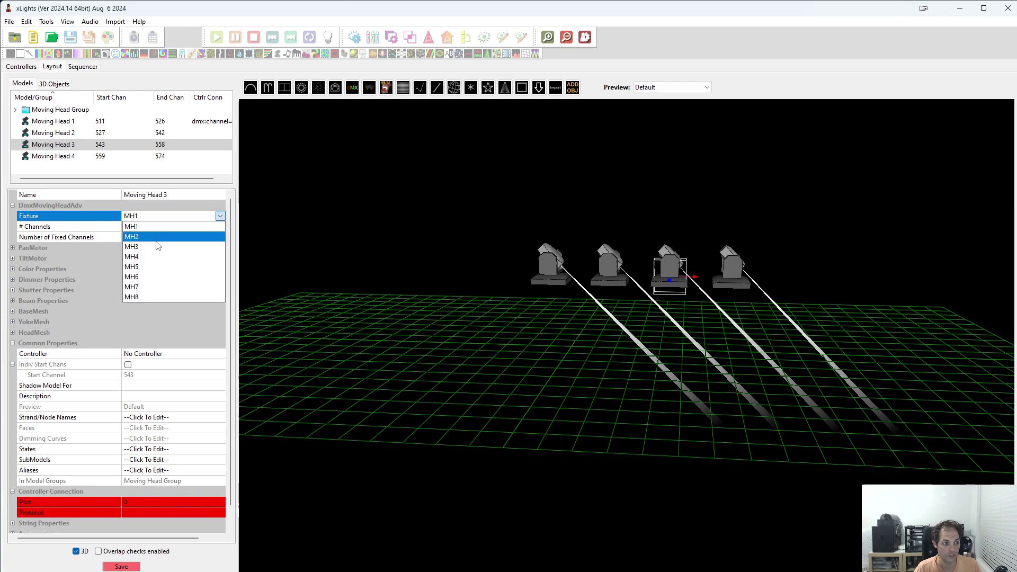
{"action": "left_click", "coordinate": [157, 244]}
Set the fixture of Moving Head 4 to MH4 and save the layout.
{"action": "left_click", "coordinate": [72, 156]}
{"action": "left_click", "coordinate": [208, 216]}
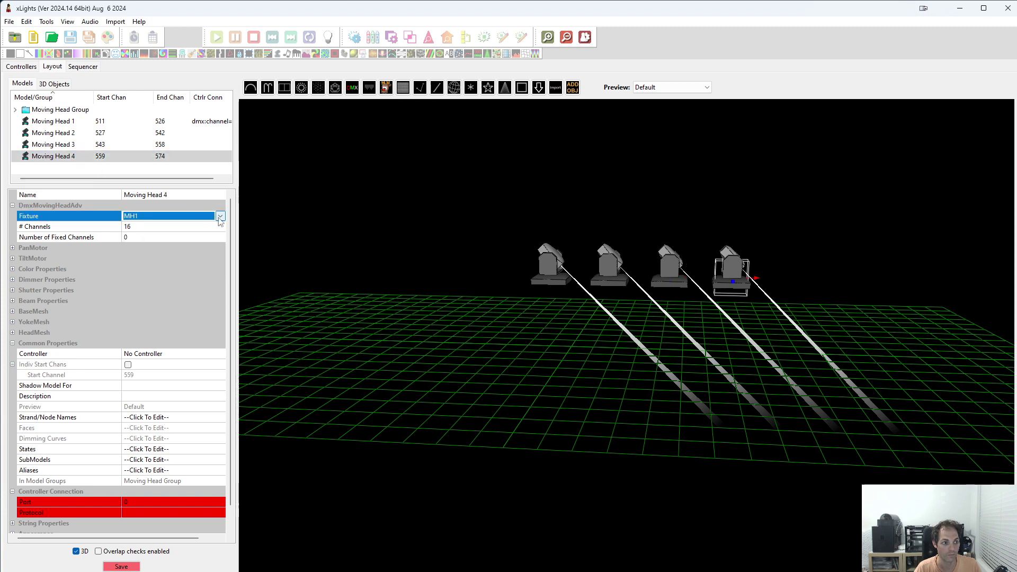
{"action": "left_click", "coordinate": [220, 216]}
{"action": "left_click", "coordinate": [148, 258]}
{"action": "left_click", "coordinate": [121, 566]}
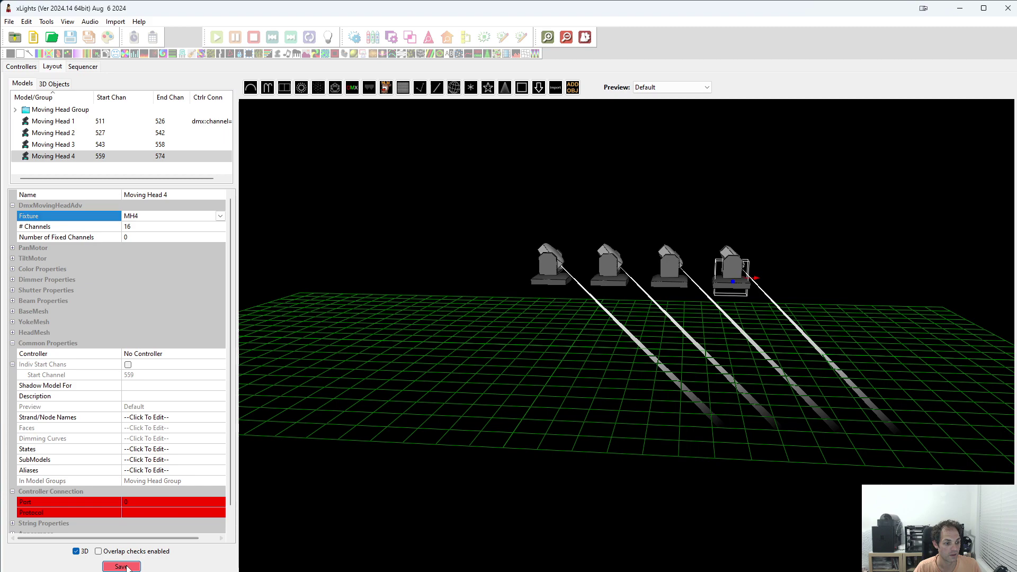
{"action": "left_click_drag", "start_coordinate": [465, 227], "coordinate": [710, 256]}
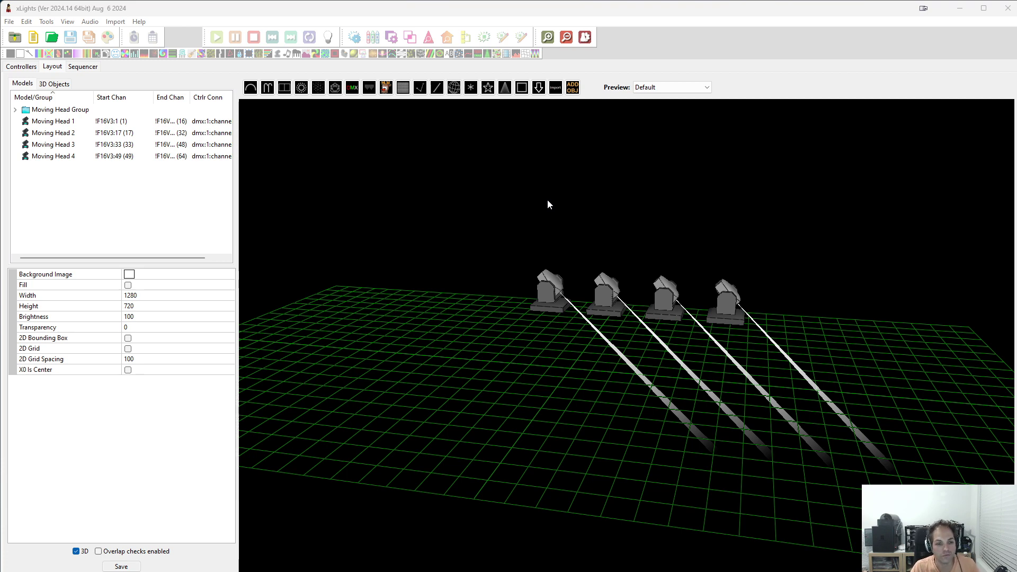
{"action": "left_click", "coordinate": [163, 200]}
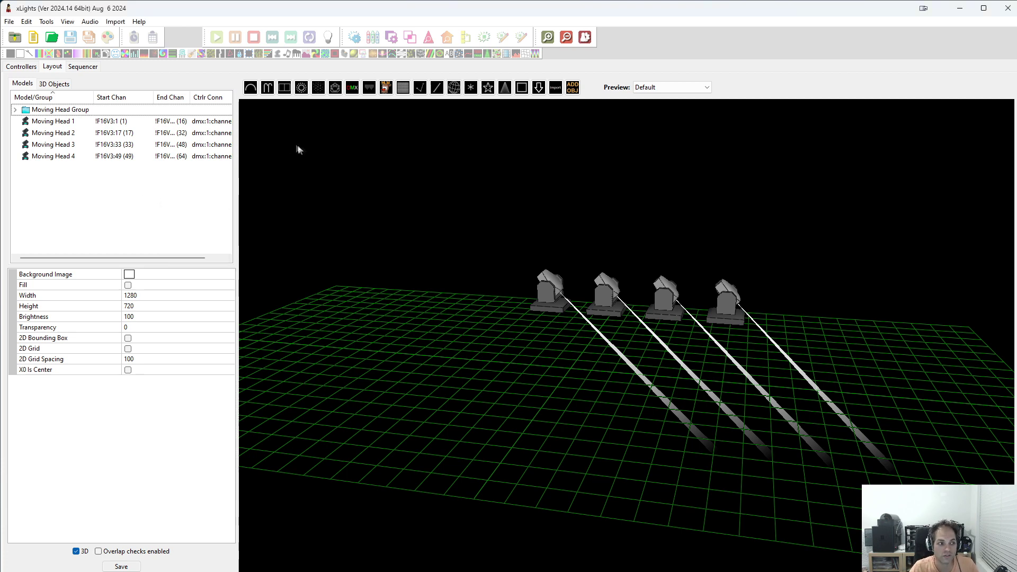
{"action": "left_click", "coordinate": [64, 121]}
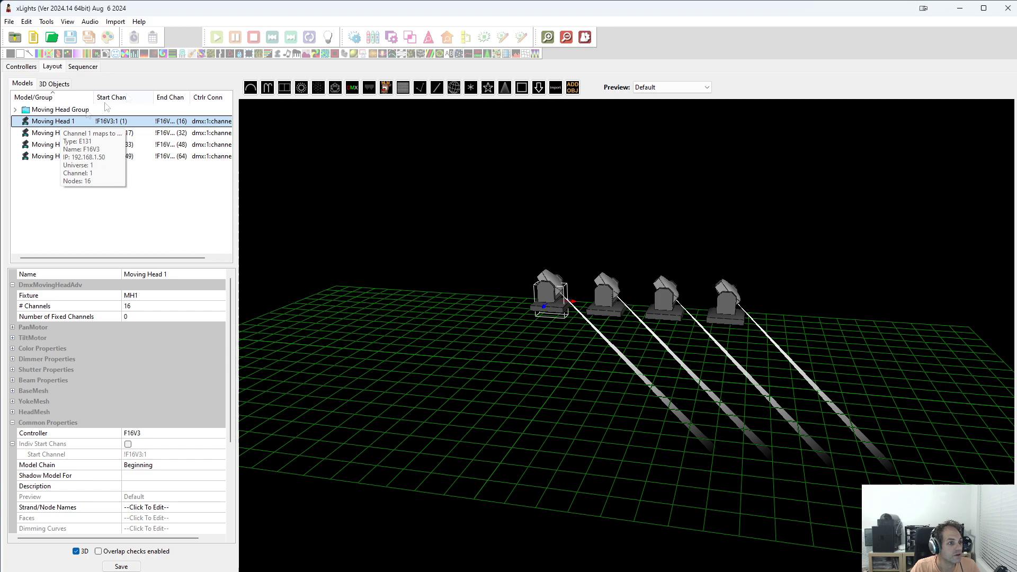
Draw a horizontal Single Line model above the moving heads and rename it "MH Pan" without saving the old name as an alias.
{"action": "left_click", "coordinate": [439, 90]}
{"action": "left_click_drag", "start_coordinate": [539, 189], "coordinate": [670, 193]}
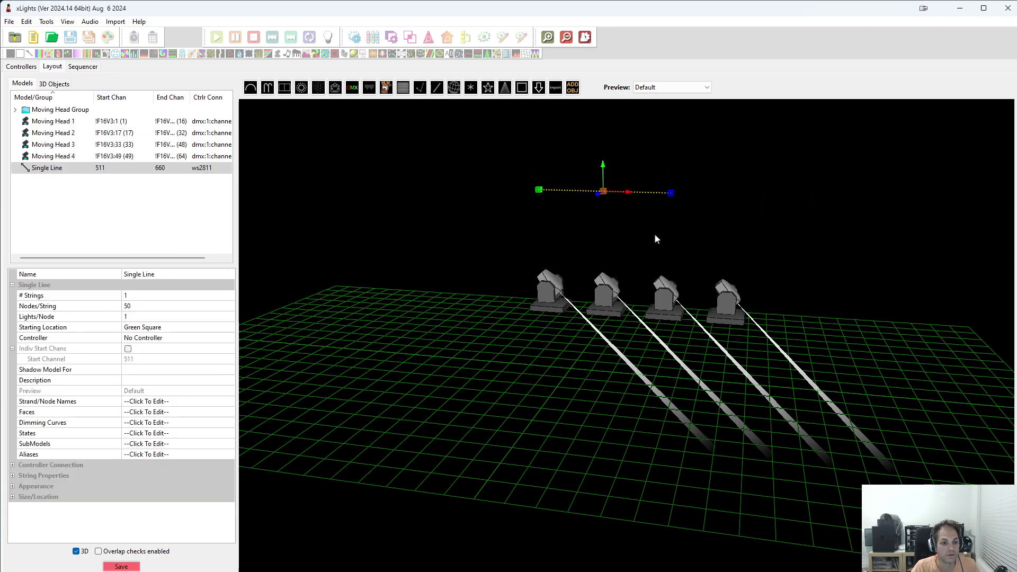
{"action": "left_click", "coordinate": [163, 273]}
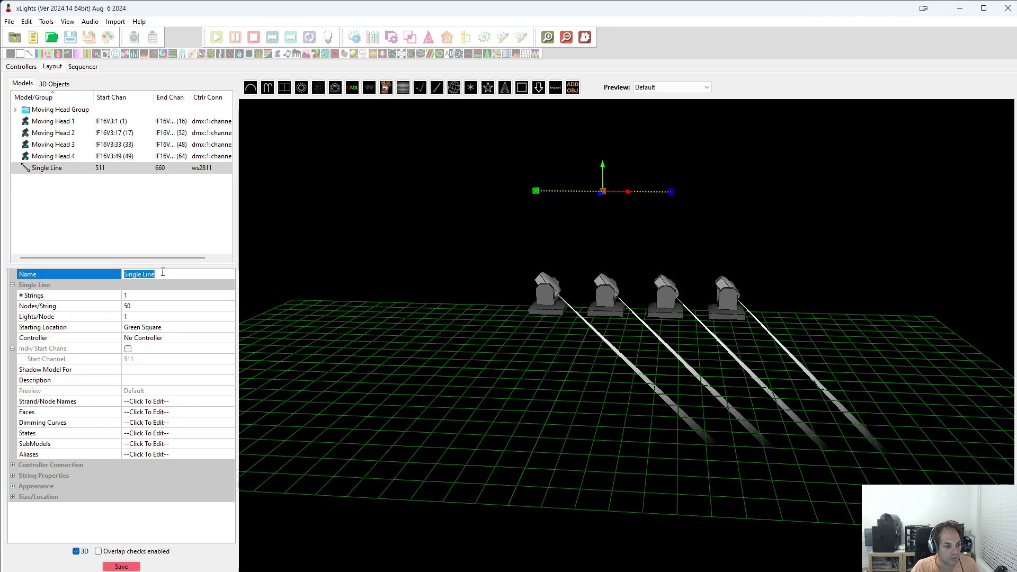
{"action": "type", "text": "MH Pan"}
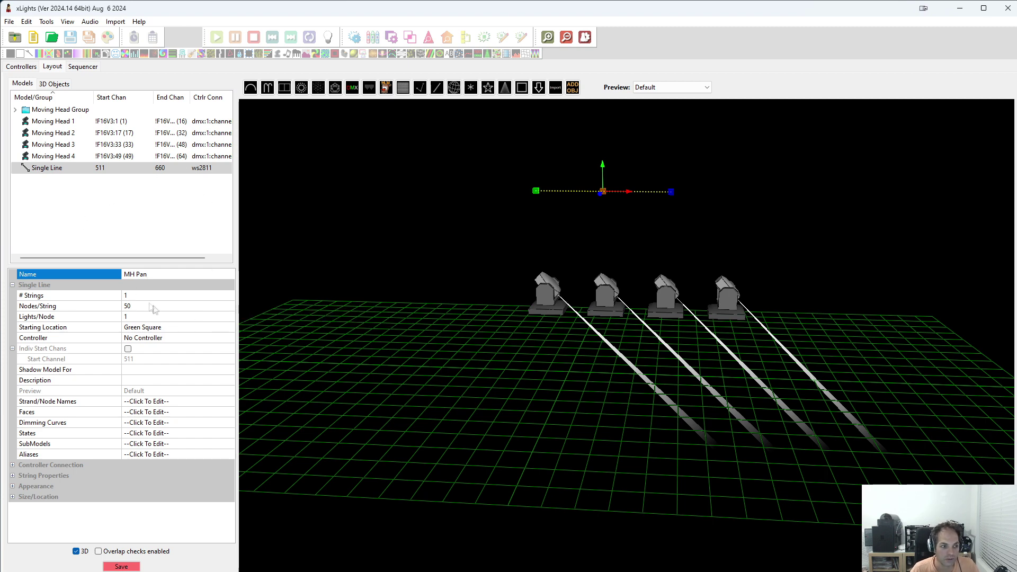
{"action": "key", "text": "Return"}
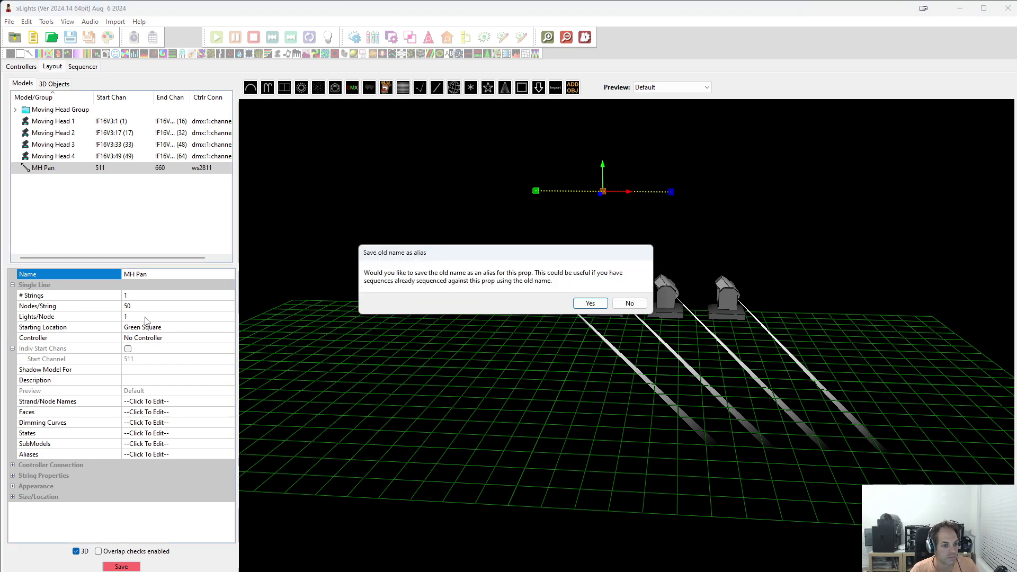
{"action": "left_click", "coordinate": [627, 302]}
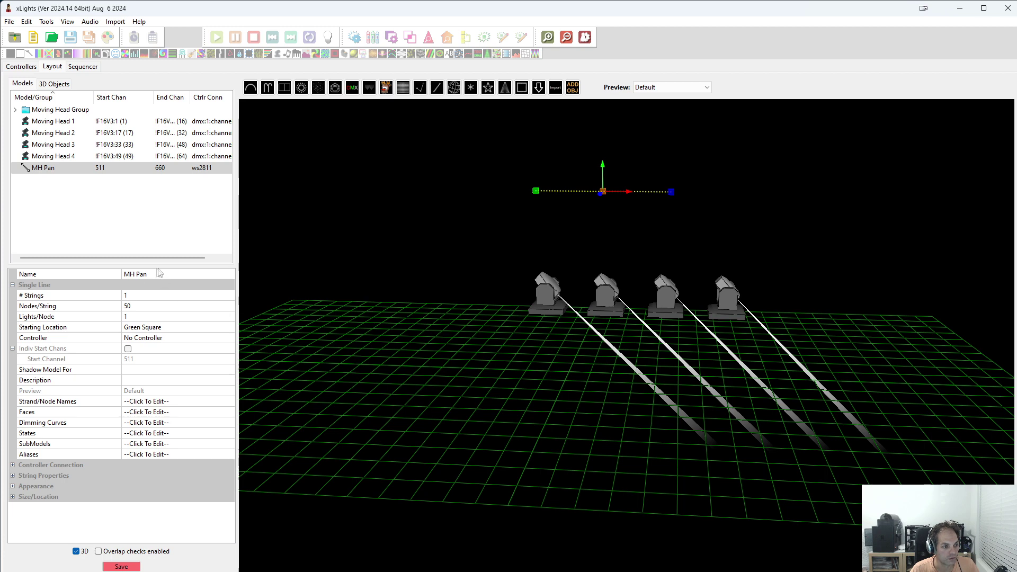
Set MH Pan to 4 strings with 1 node per string.
{"action": "left_click", "coordinate": [147, 296]}
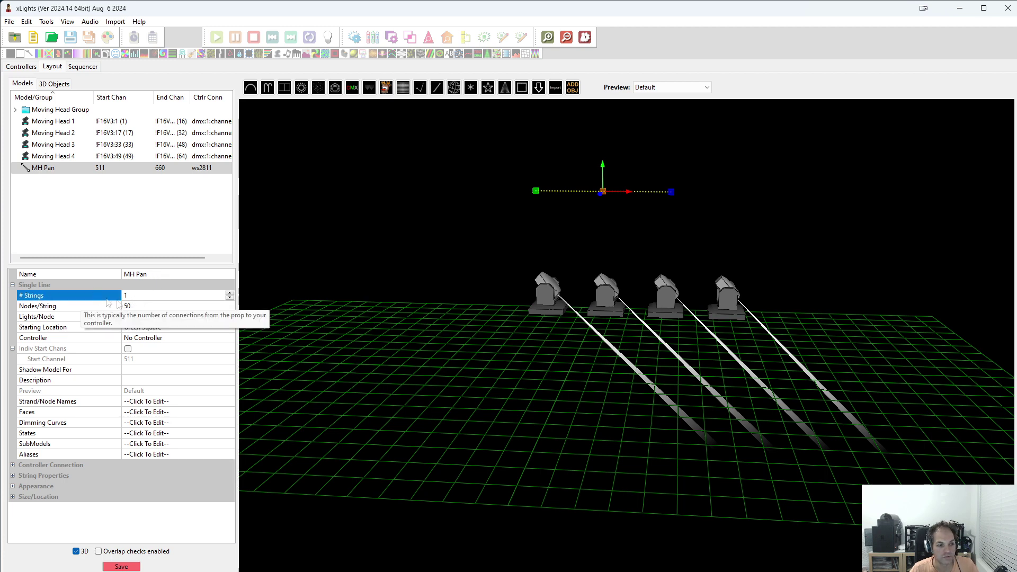
{"action": "double_click", "coordinate": [147, 297]}
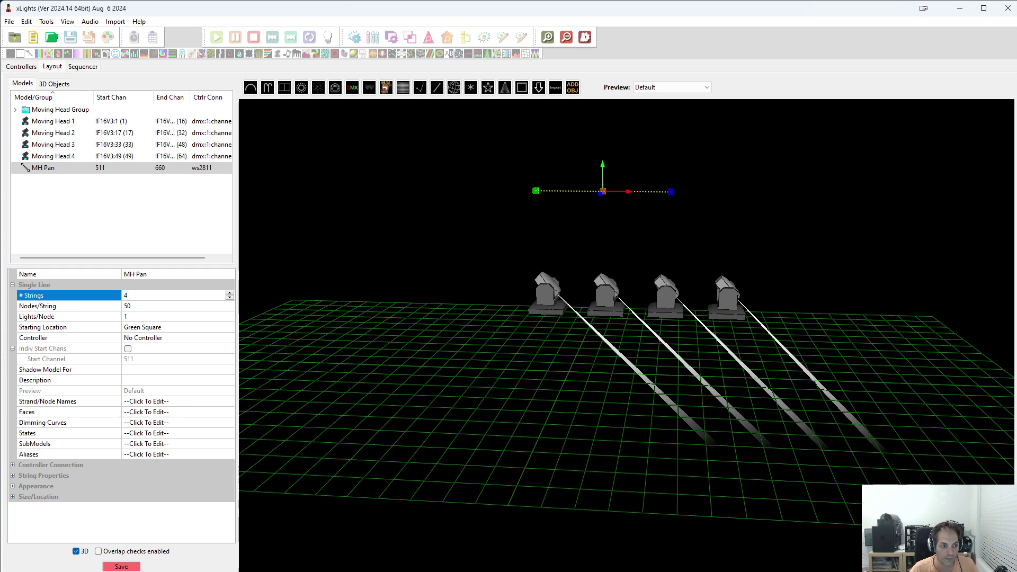
{"action": "type", "text": "4"}
{"action": "key", "text": "Return"}
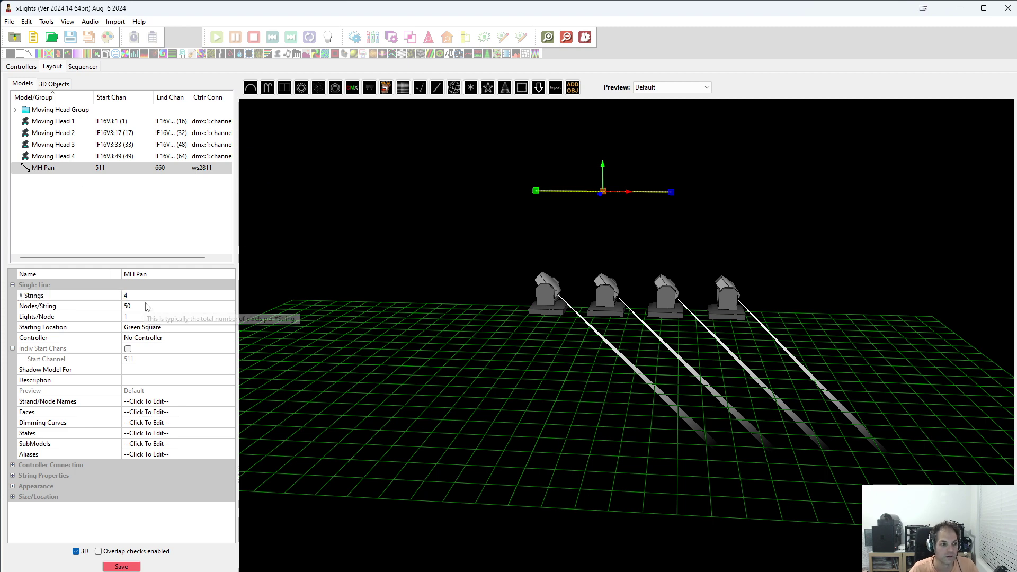
{"action": "double_click", "coordinate": [139, 307]}
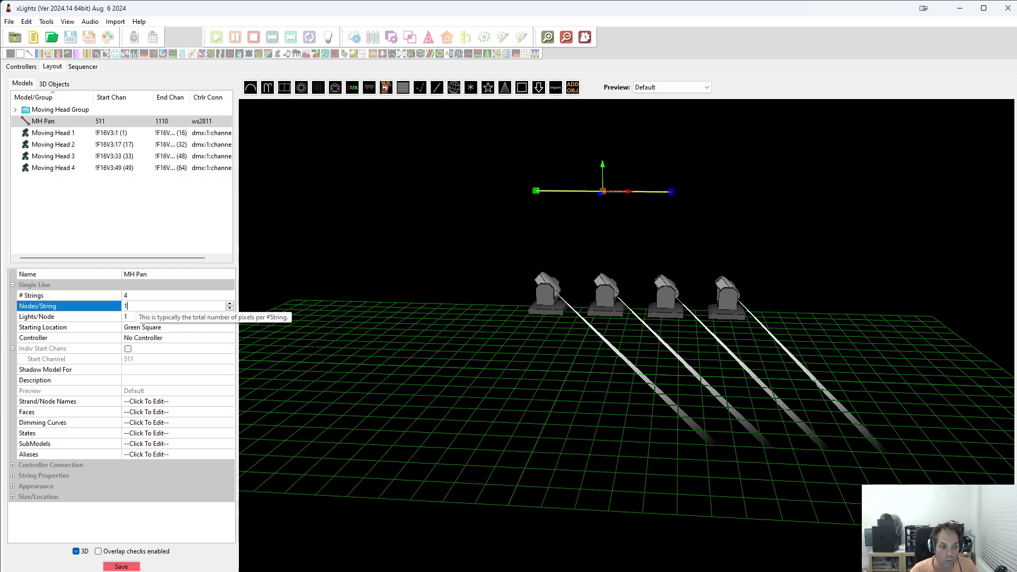
{"action": "type", "text": "1"}
{"action": "key", "text": "Return"}
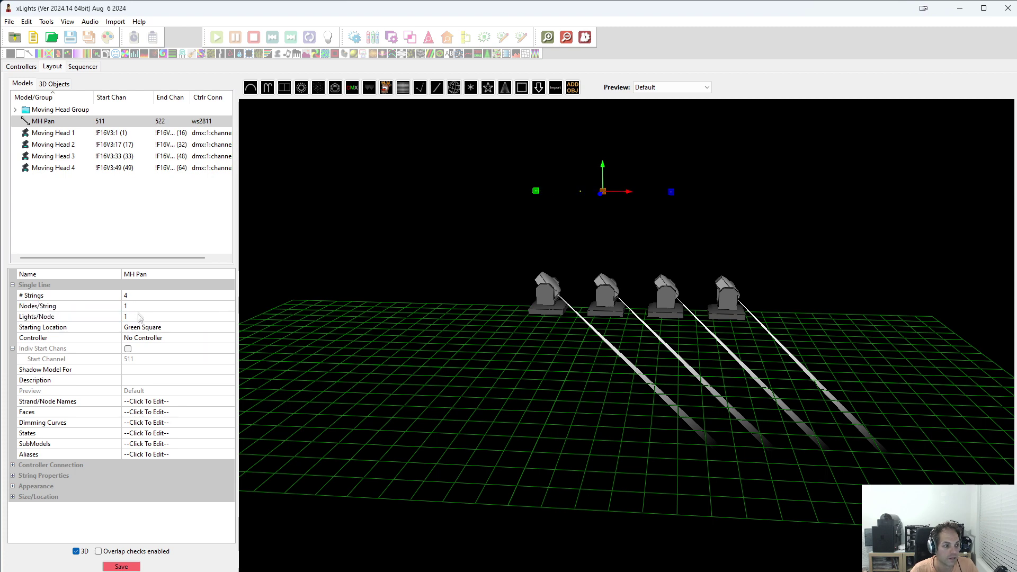
Set the string type of the MH Pan model to Single Color.
{"action": "left_click", "coordinate": [11, 476]}
{"action": "left_click", "coordinate": [166, 487]}
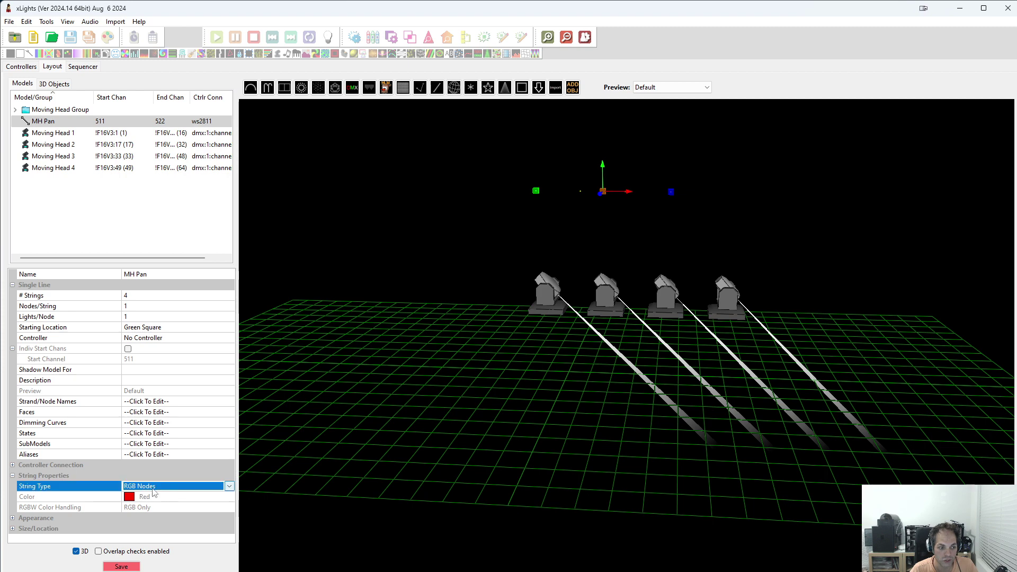
{"action": "left_click", "coordinate": [229, 486]}
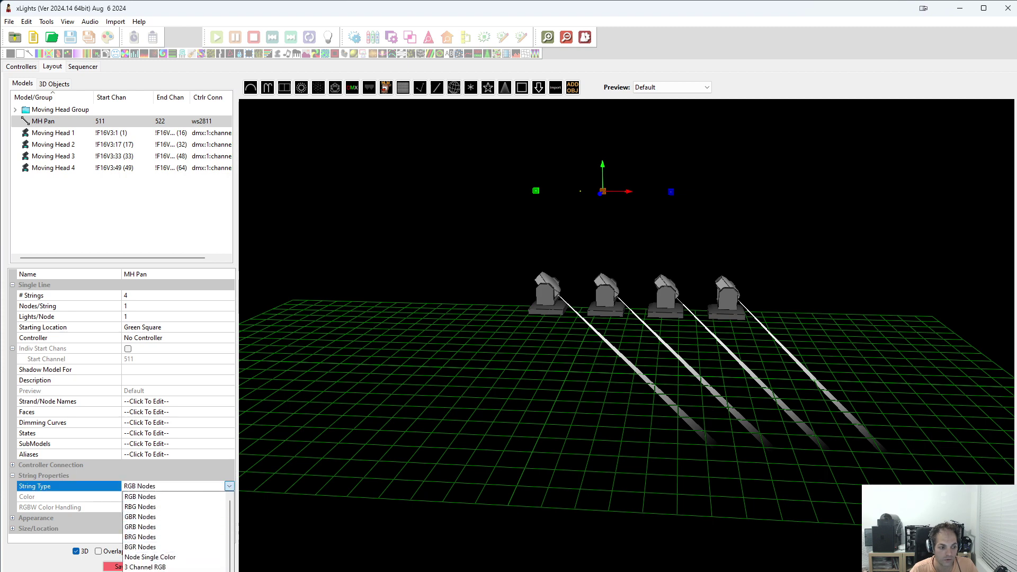
{"action": "left_click", "coordinate": [191, 509]}
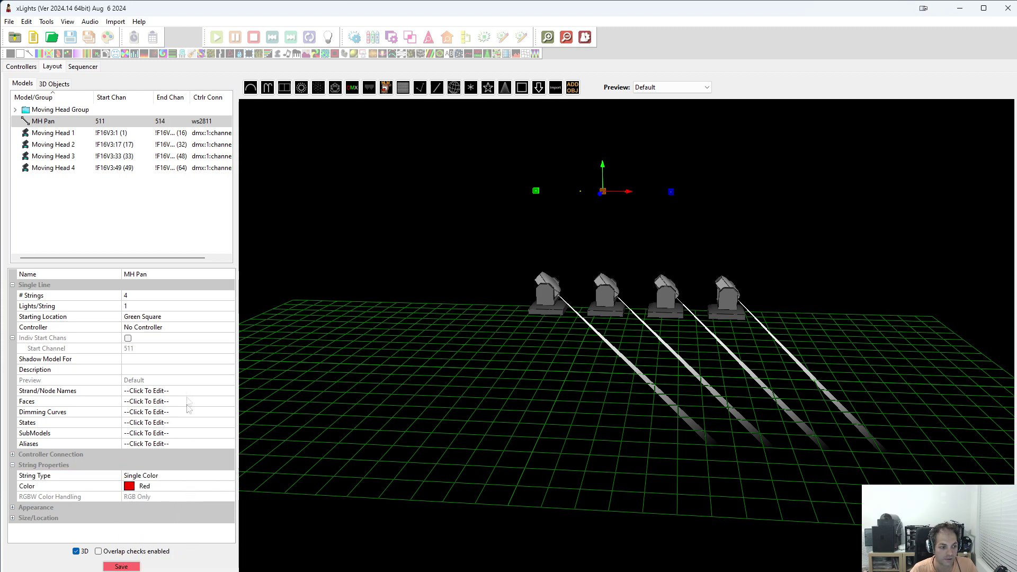
Set MH Pan's controller to Use Start Channel and enable individual start channels for its strings.
{"action": "left_click", "coordinate": [190, 327]}
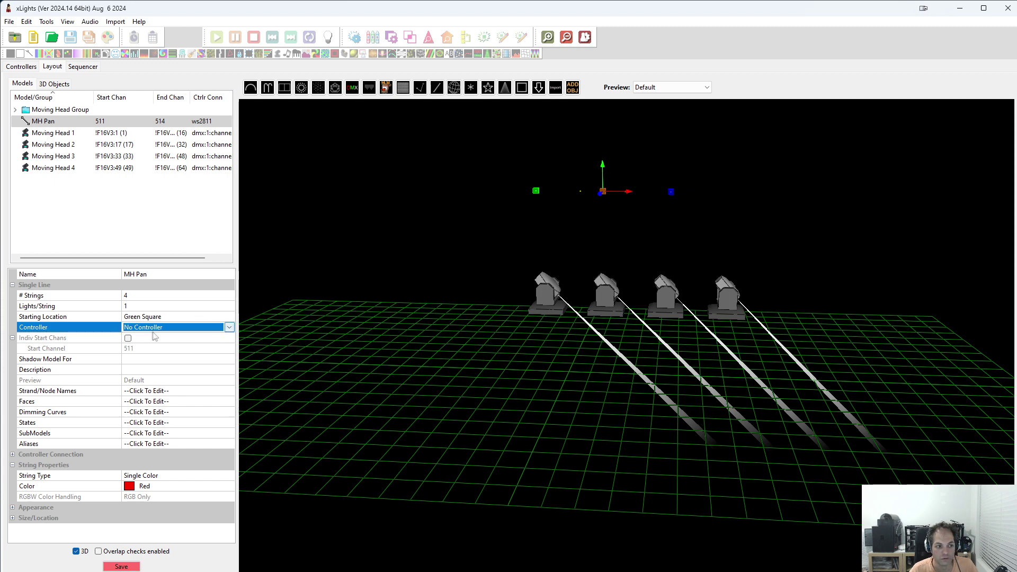
{"action": "left_click", "coordinate": [170, 328]}
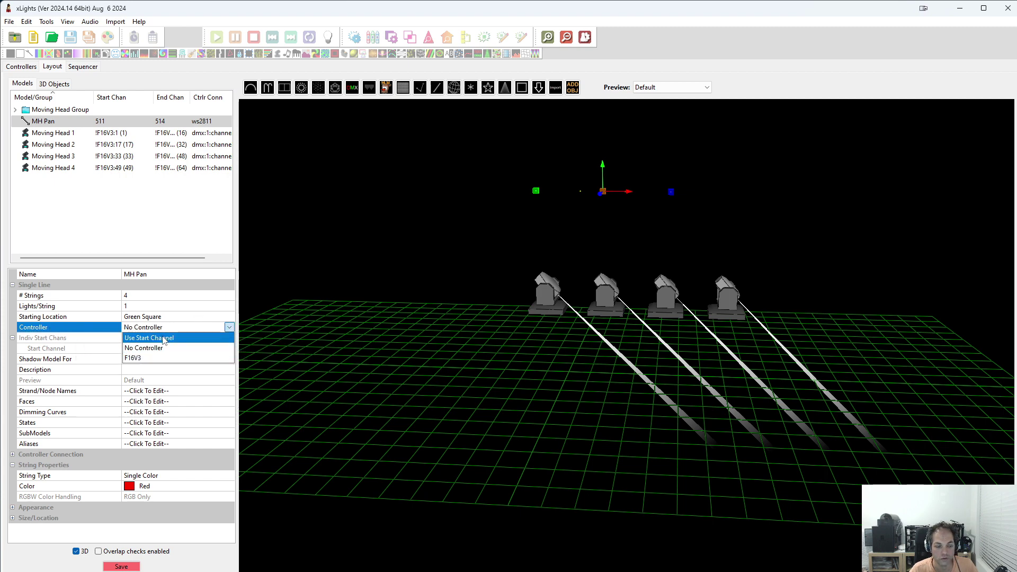
{"action": "left_click", "coordinate": [163, 338]}
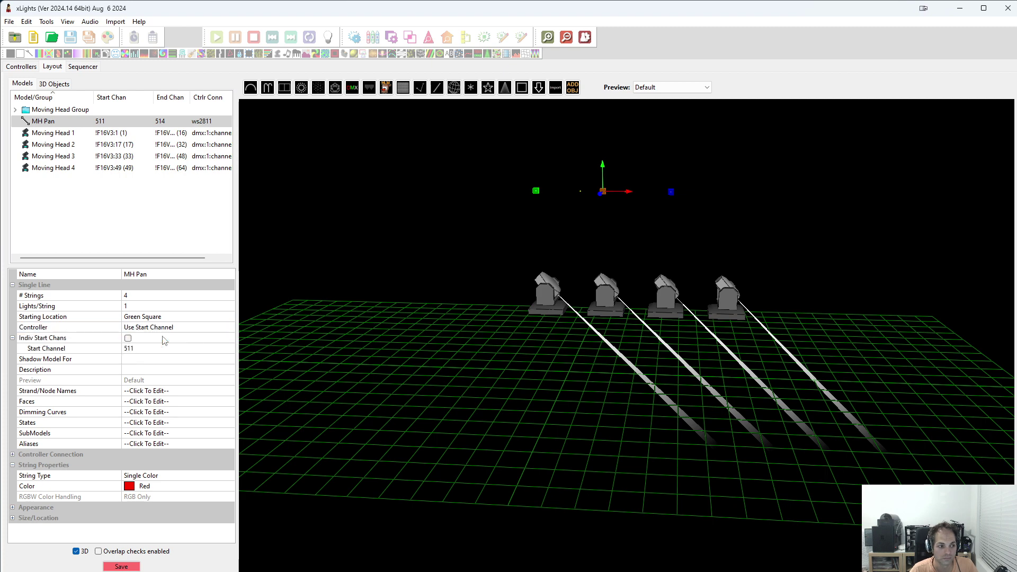
{"action": "left_click", "coordinate": [128, 339]}
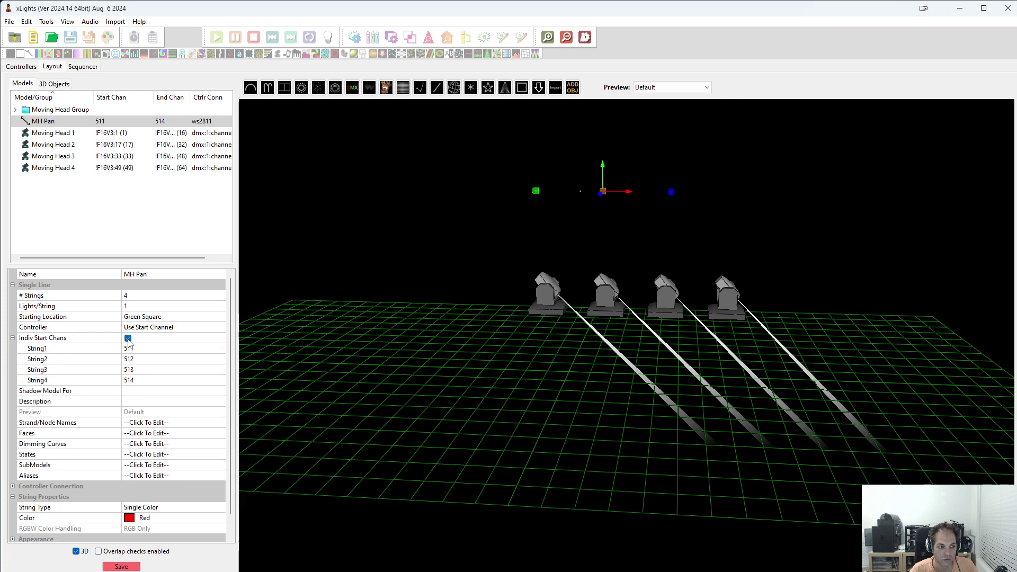
{"action": "left_click", "coordinate": [132, 349]}
{"action": "left_click", "coordinate": [66, 360]}
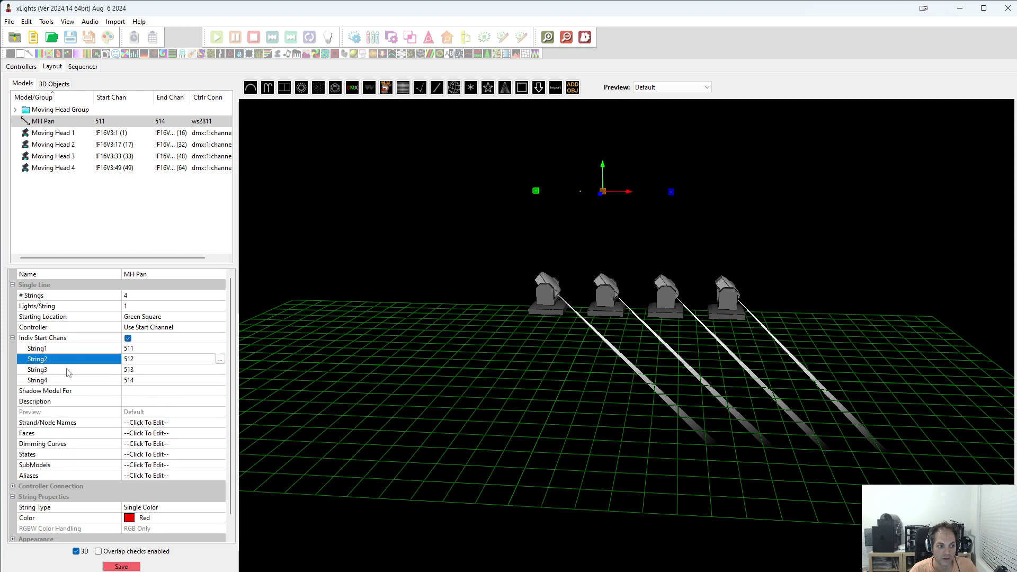
{"action": "left_click", "coordinate": [68, 372]}
{"action": "left_click", "coordinate": [68, 380]}
Set String1's start channel to channel 1 offset from the start of model Moving Head 1.
{"action": "left_click", "coordinate": [66, 350]}
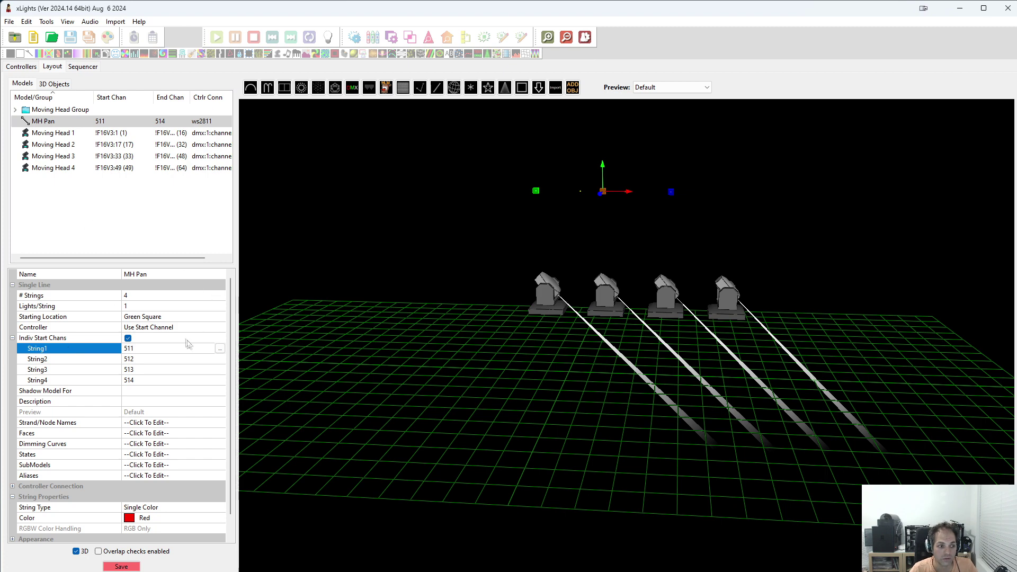
{"action": "left_click", "coordinate": [220, 348]}
{"action": "left_click_drag", "start_coordinate": [190, 67], "coordinate": [419, 190]}
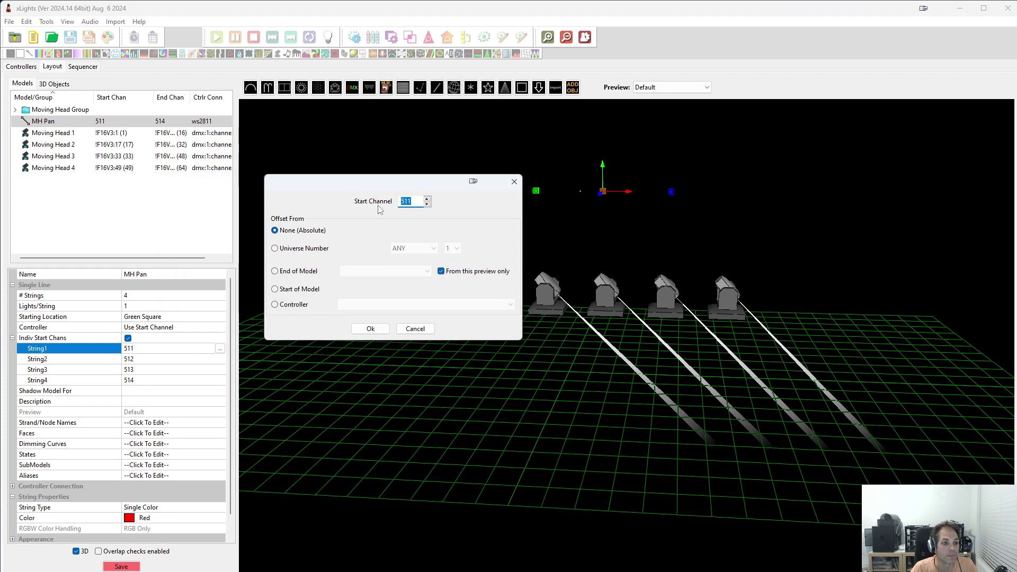
{"action": "left_click", "coordinate": [275, 289]}
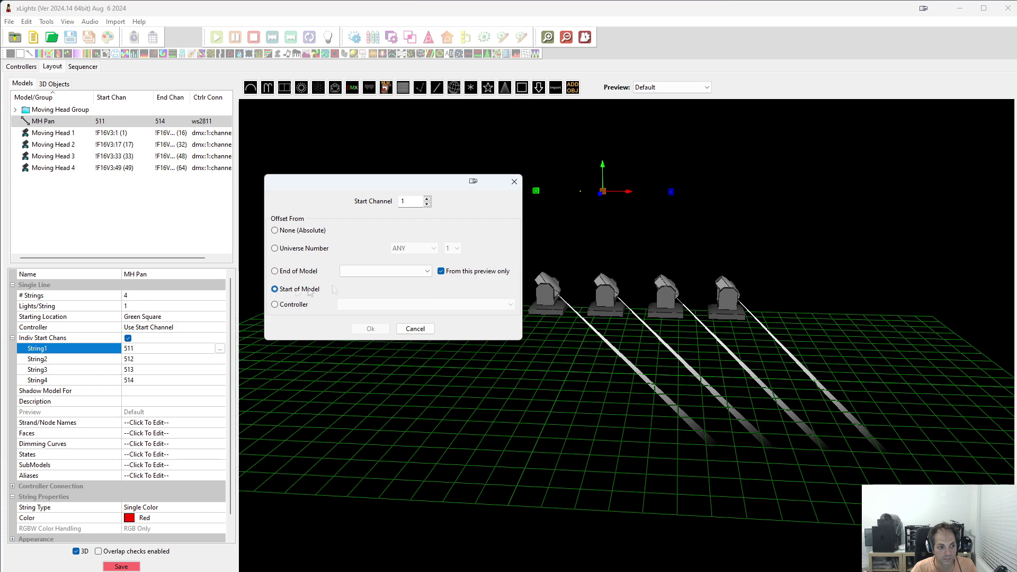
{"action": "left_click", "coordinate": [424, 273]}
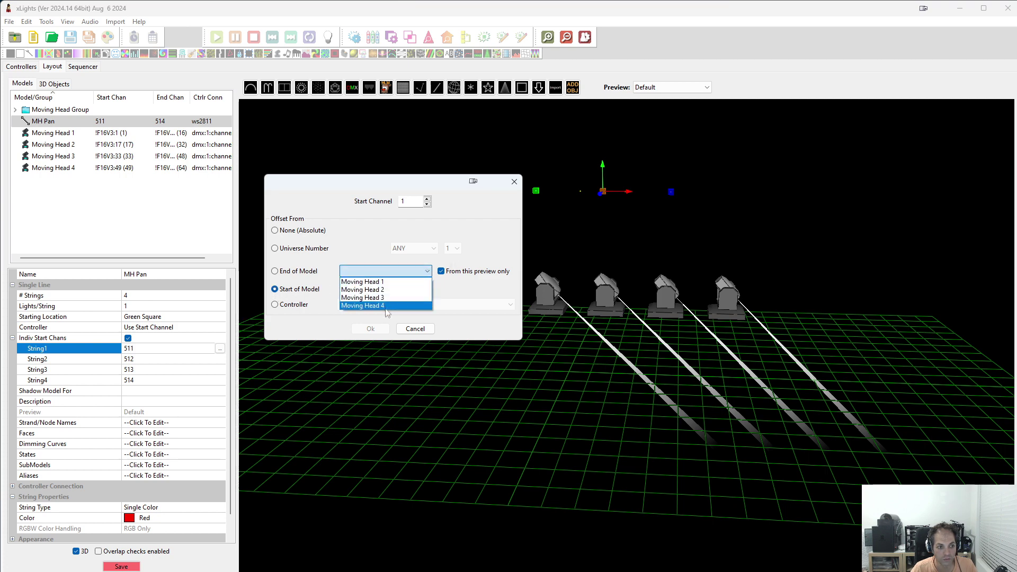
{"action": "left_click", "coordinate": [378, 282]}
{"action": "left_click", "coordinate": [370, 328]}
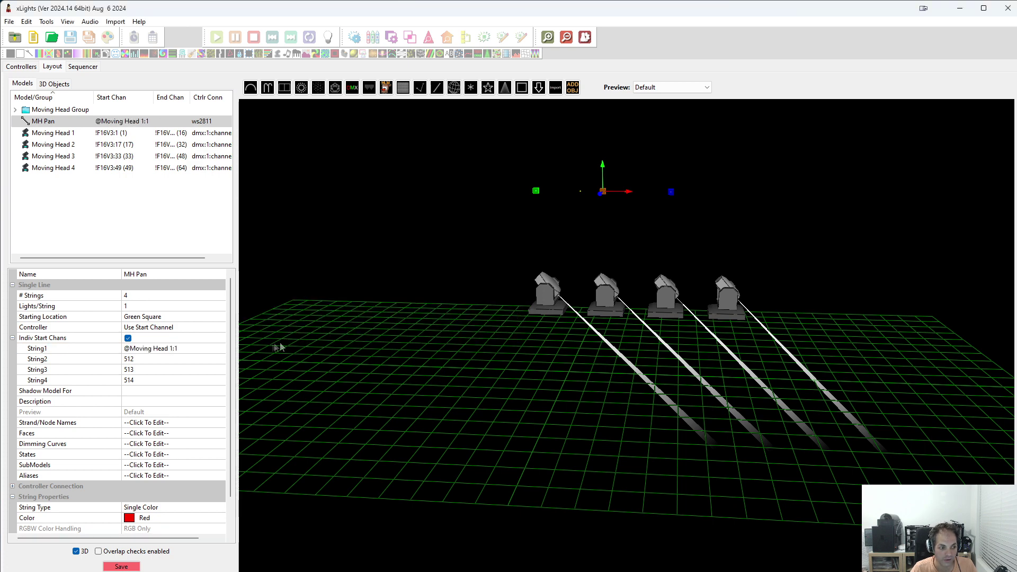
{"action": "left_click", "coordinate": [195, 349]}
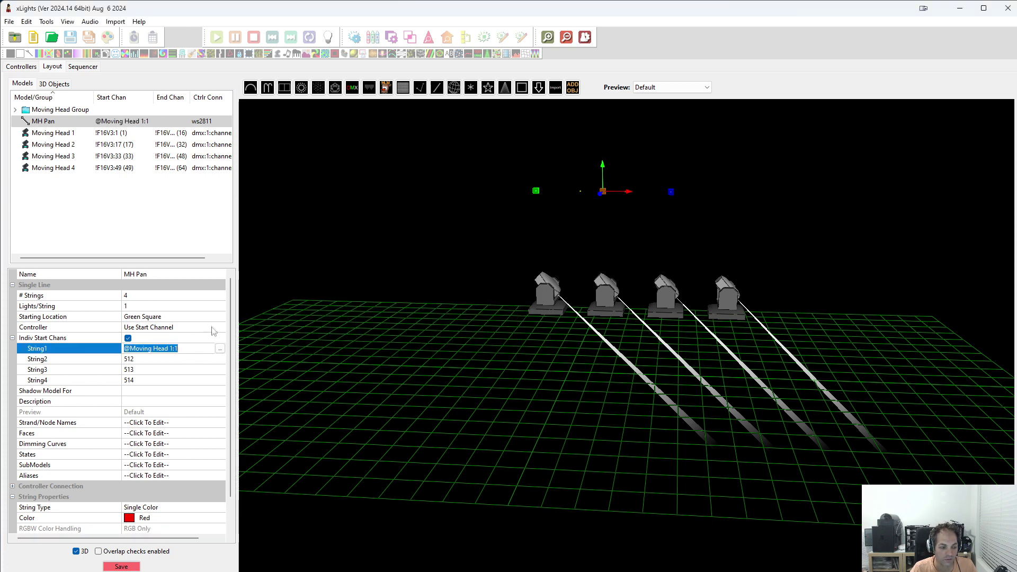
{"action": "left_click", "coordinate": [163, 349]}
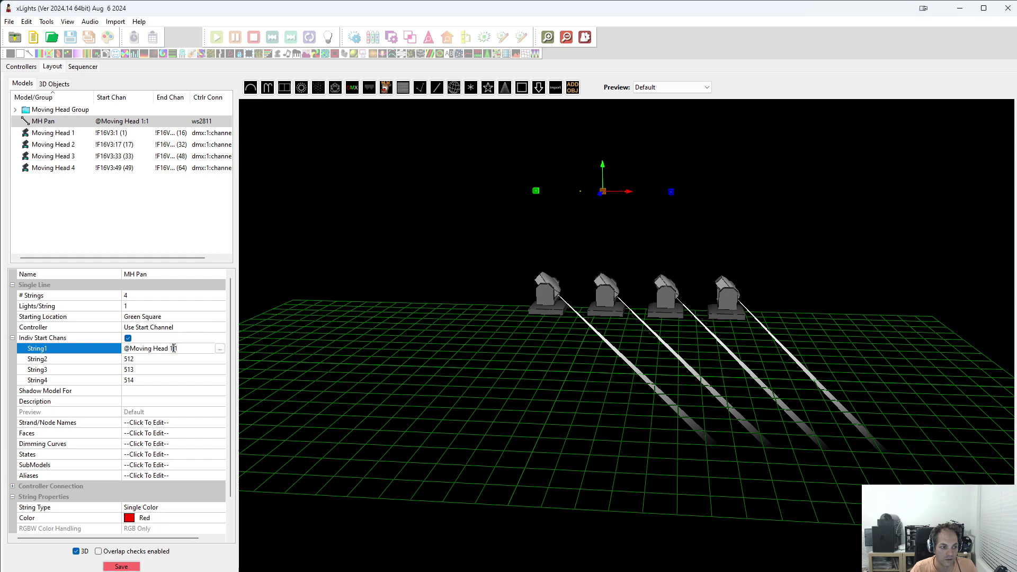
{"action": "mouse_move", "coordinate": [172, 349]}
{"action": "left_mouse_down"}
{"action": "mouse_move", "coordinate": [120, 349]}
{"action": "mouse_move", "coordinate": [177, 349]}
{"action": "left_mouse_up"}
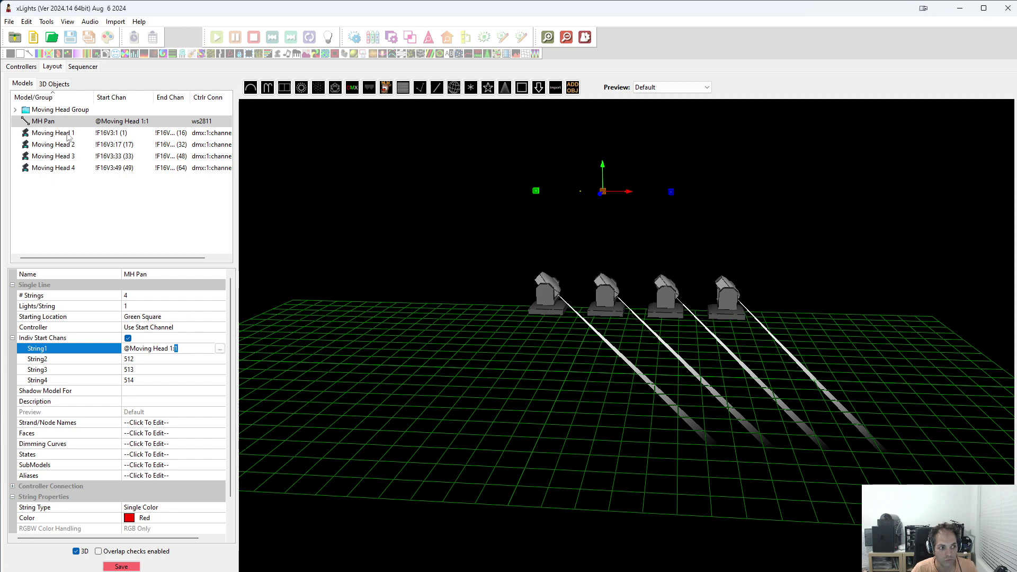
{"action": "mouse_move", "coordinate": [68, 135]}
{"action": "left_click_drag", "start_coordinate": [189, 348], "coordinate": [110, 351]}
{"action": "key", "text": "ctrl+c"}
{"action": "left_click", "coordinate": [151, 360]}
{"action": "key", "text": "ctrl+v"}
{"action": "left_click", "coordinate": [147, 371]}
{"action": "key", "text": "ctrl+v"}
{"action": "left_click", "coordinate": [147, 380]}
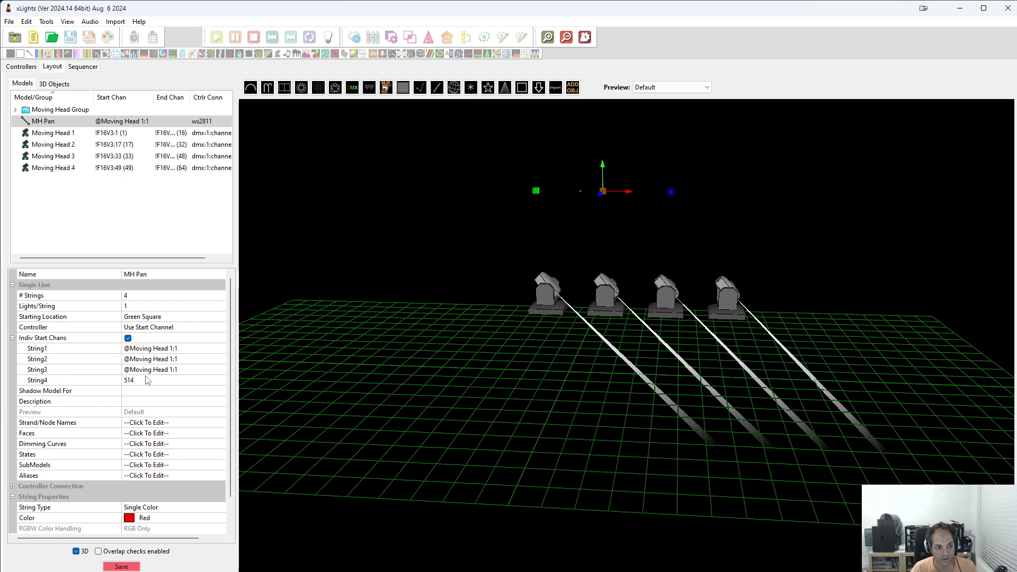
{"action": "key", "text": "ctrl+v"}
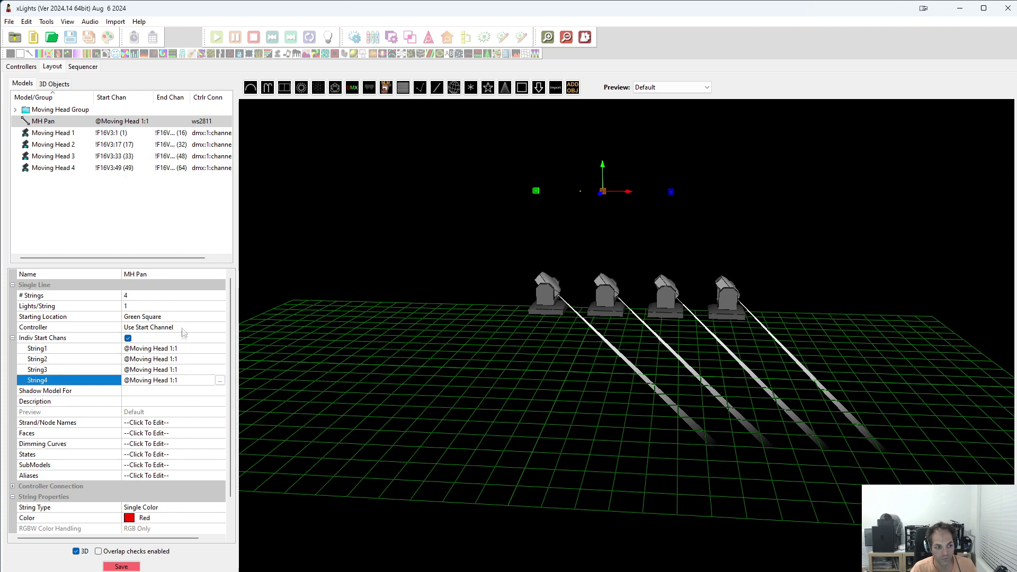
{"action": "left_click", "coordinate": [174, 348]}
{"action": "left_click", "coordinate": [175, 359]}
{"action": "left_click", "coordinate": [174, 349]}
{"action": "left_click", "coordinate": [174, 359]}
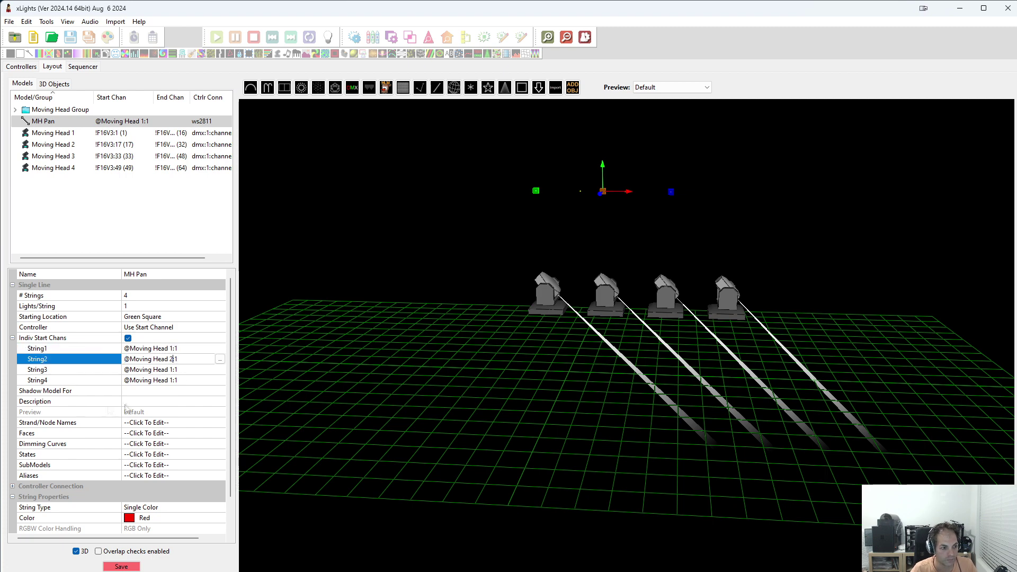
{"action": "left_click", "coordinate": [172, 370]}
{"action": "left_click", "coordinate": [172, 373]}
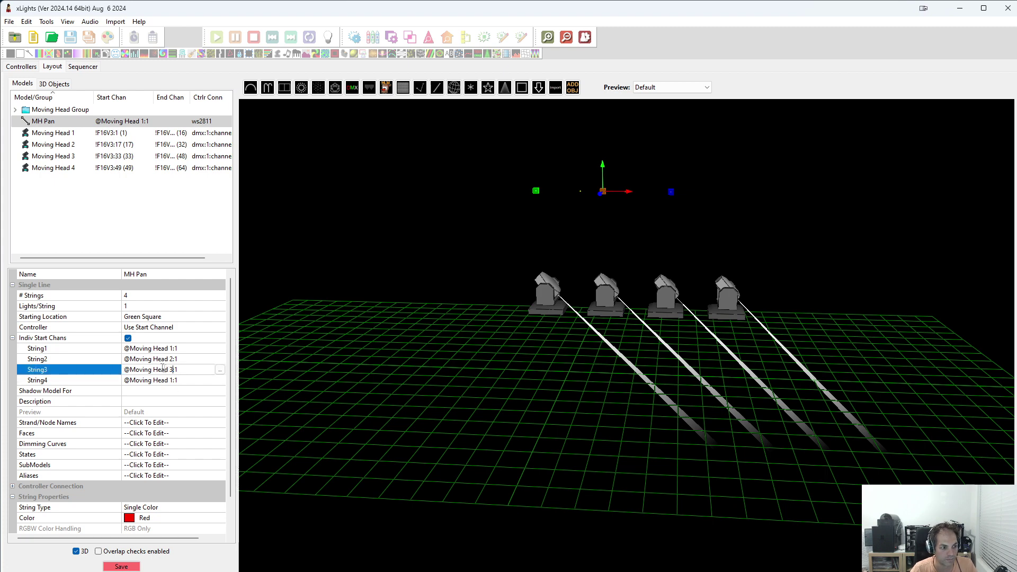
{"action": "key", "text": "Return"}
{"action": "left_click", "coordinate": [176, 383]}
{"action": "left_click", "coordinate": [175, 381]}
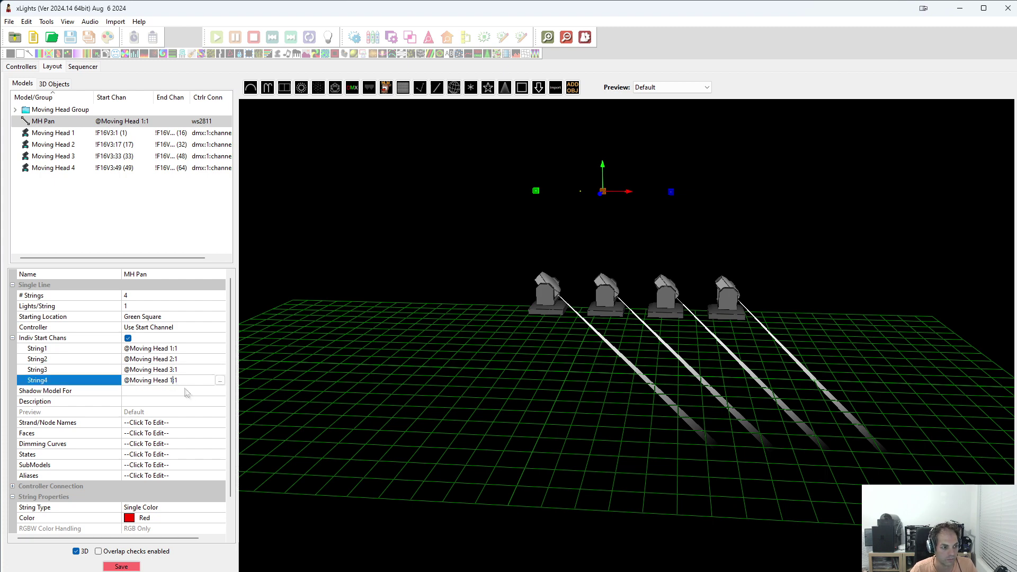
{"action": "key", "text": "BackSpace"}
{"action": "type", "text": "4"}
{"action": "key", "text": "Return"}
{"action": "left_click", "coordinate": [189, 370]}
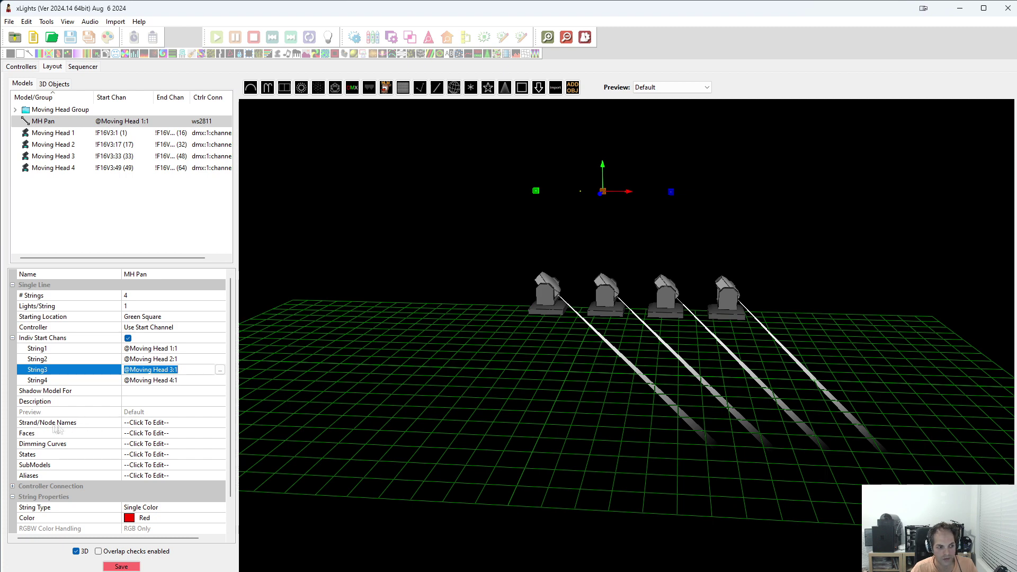
Name the four nodes of MH Pan MH 1, MH 2, MH 3 and MH 4.
{"action": "left_click", "coordinate": [175, 423]}
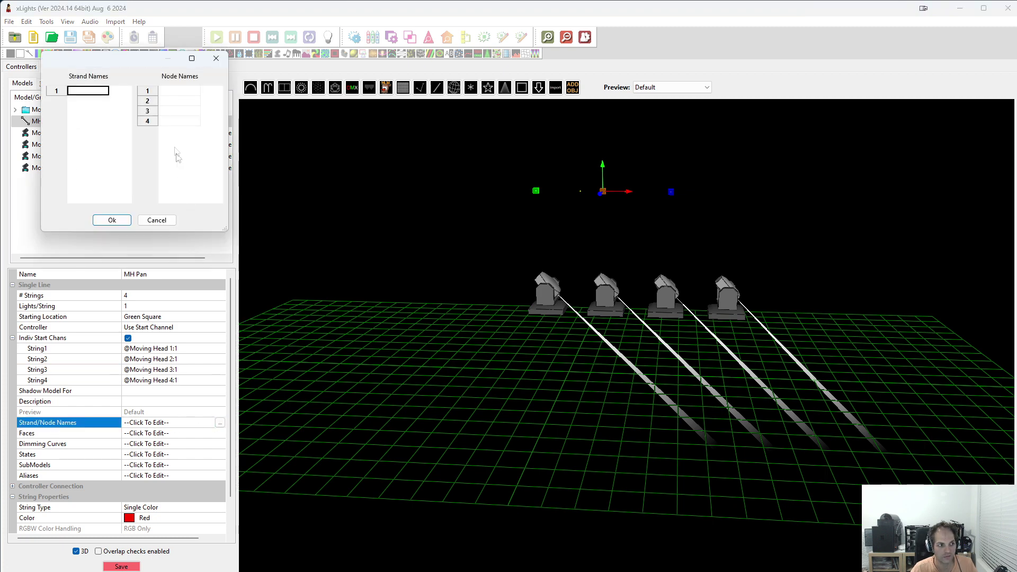
{"action": "left_click", "coordinate": [179, 92]}
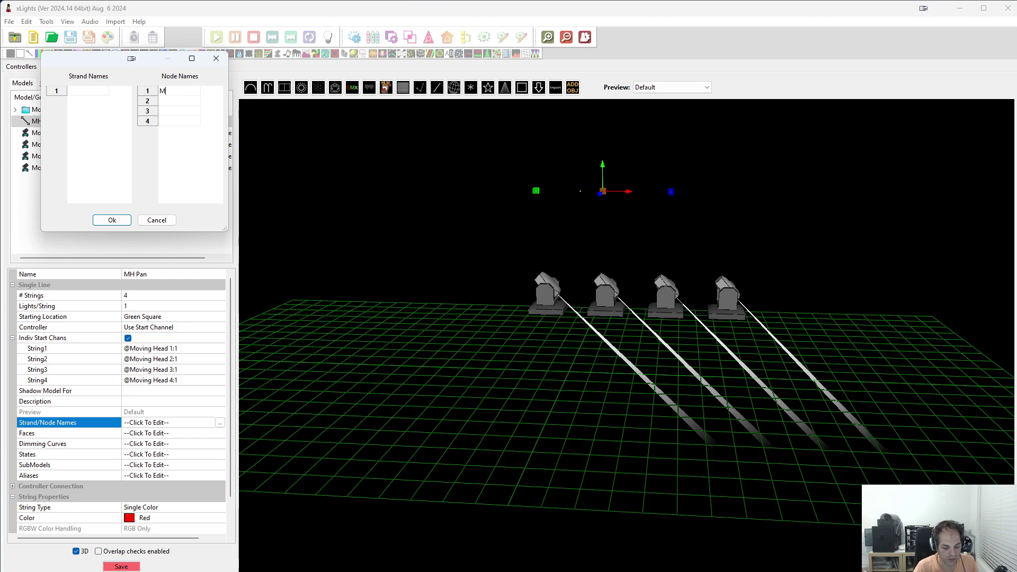
{"action": "type", "text": "MH 1"}
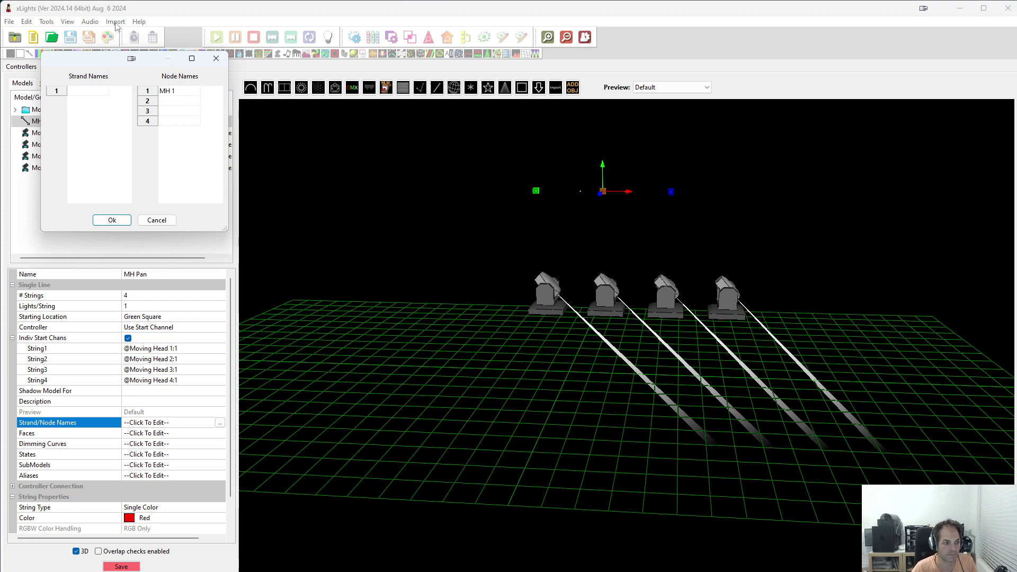
{"action": "left_click", "coordinate": [190, 102]}
{"action": "left_click", "coordinate": [191, 104]}
{"action": "type", "text": "MH 2"}
{"action": "left_click", "coordinate": [173, 113]}
{"action": "type", "text": "MH 3"}
{"action": "left_click", "coordinate": [171, 122]}
{"action": "type", "text": "MH 4"}
{"action": "left_click", "coordinate": [112, 220]}
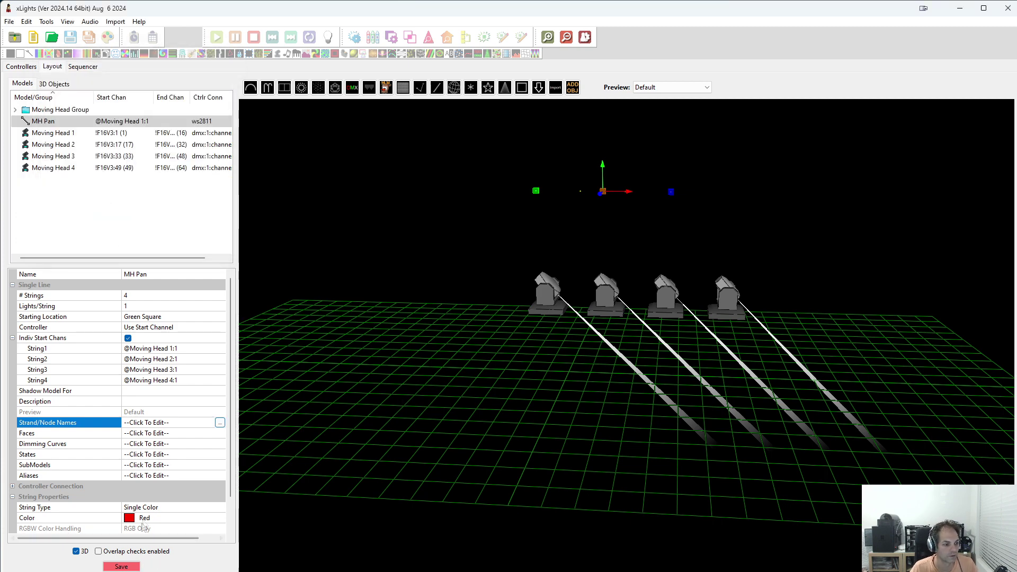
Set MH Pan's pixel size to 10 in its appearance properties and view the model unselected in the layout.
{"action": "scroll", "coordinate": [233, 456], "scroll_direction": "down", "scroll_amount": 1}
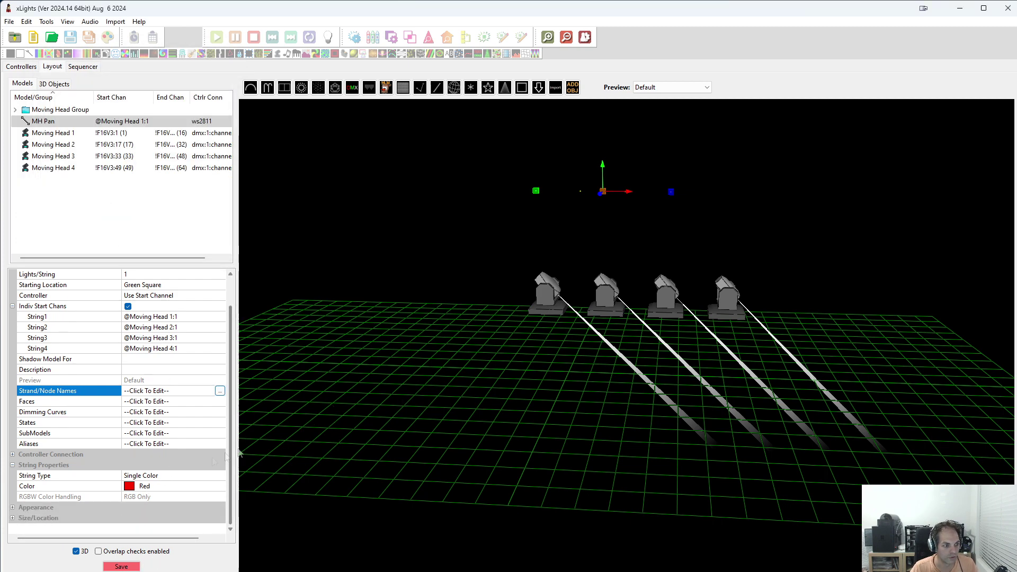
{"action": "scroll", "coordinate": [576, 220], "scroll_direction": "up", "scroll_amount": 2}
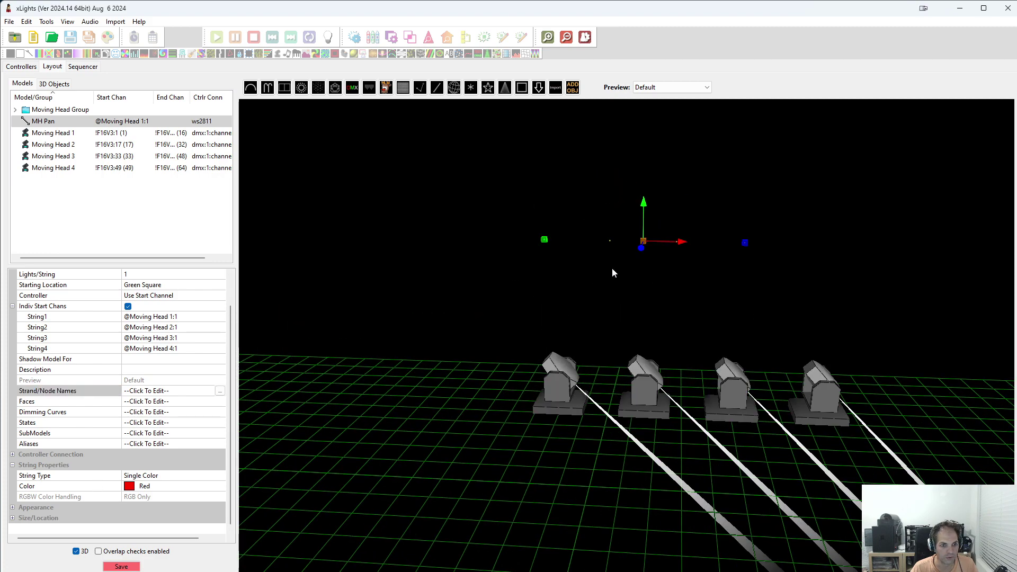
{"action": "left_click", "coordinate": [612, 269]}
{"action": "left_click", "coordinate": [611, 242]}
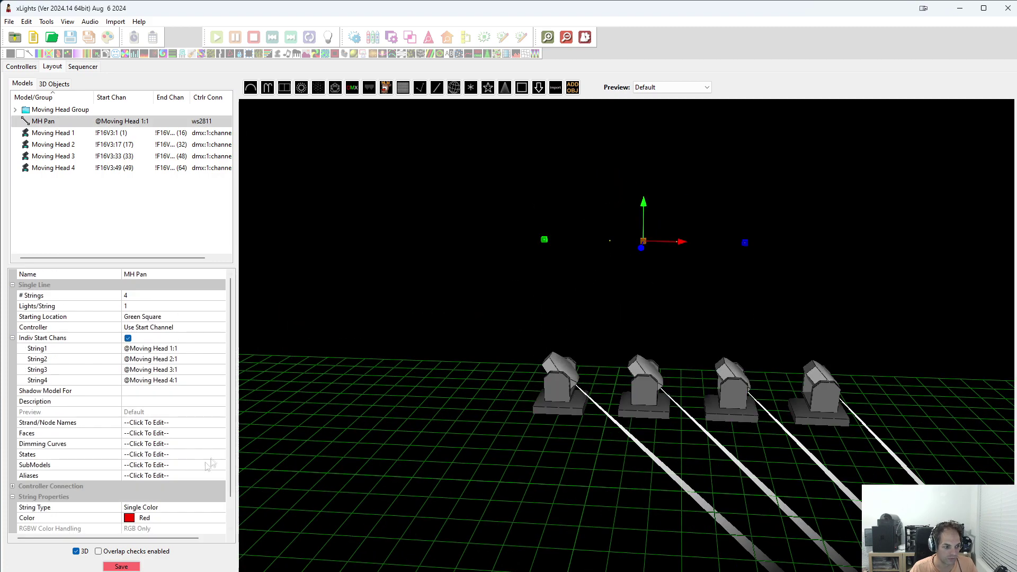
{"action": "scroll", "coordinate": [233, 493], "scroll_direction": "down", "scroll_amount": 1}
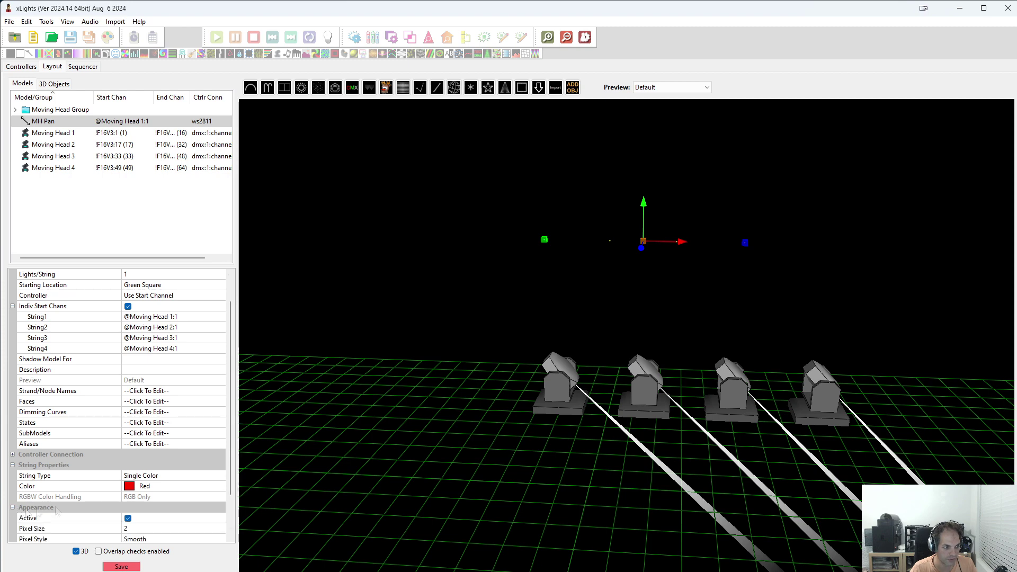
{"action": "scroll", "coordinate": [172, 495], "scroll_direction": "down", "scroll_amount": 2}
{"action": "left_click", "coordinate": [141, 475]}
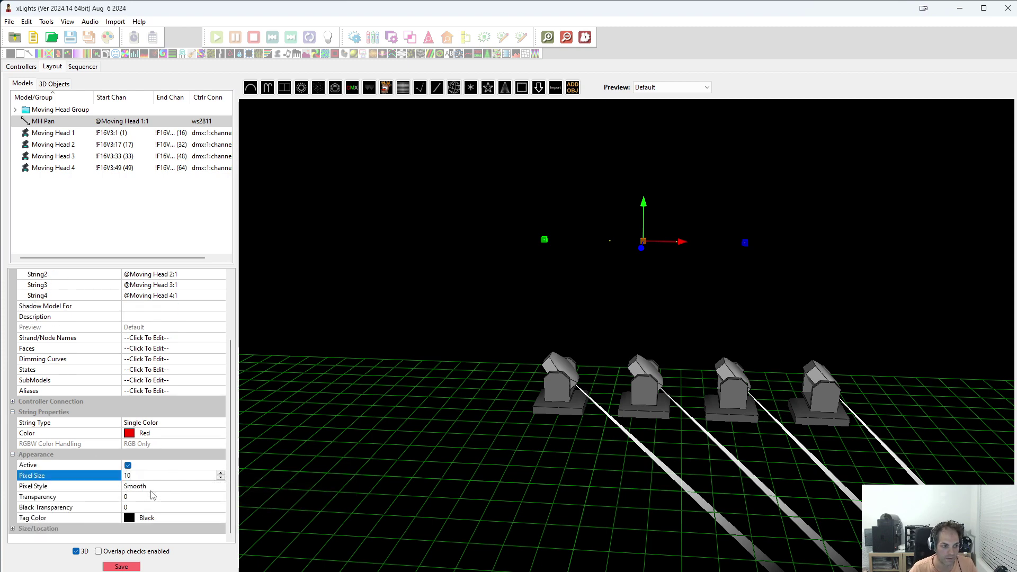
{"action": "key", "text": "Tab"}
{"action": "left_click", "coordinate": [430, 310]}
{"action": "left_click_drag", "start_coordinate": [426, 307], "coordinate": [588, 323]}
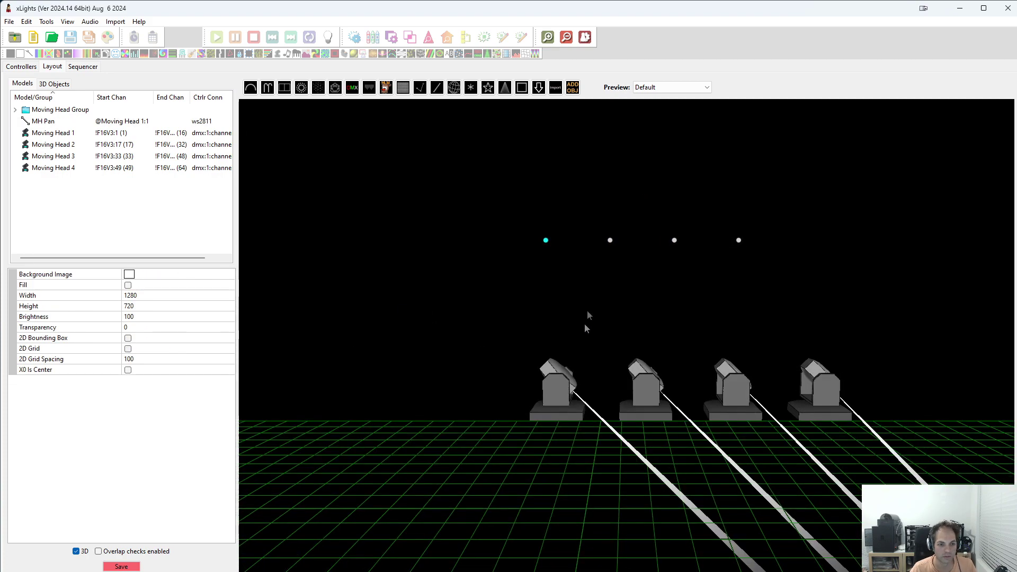
Select the MH Pan model and save the layout.
{"action": "left_click", "coordinate": [40, 122]}
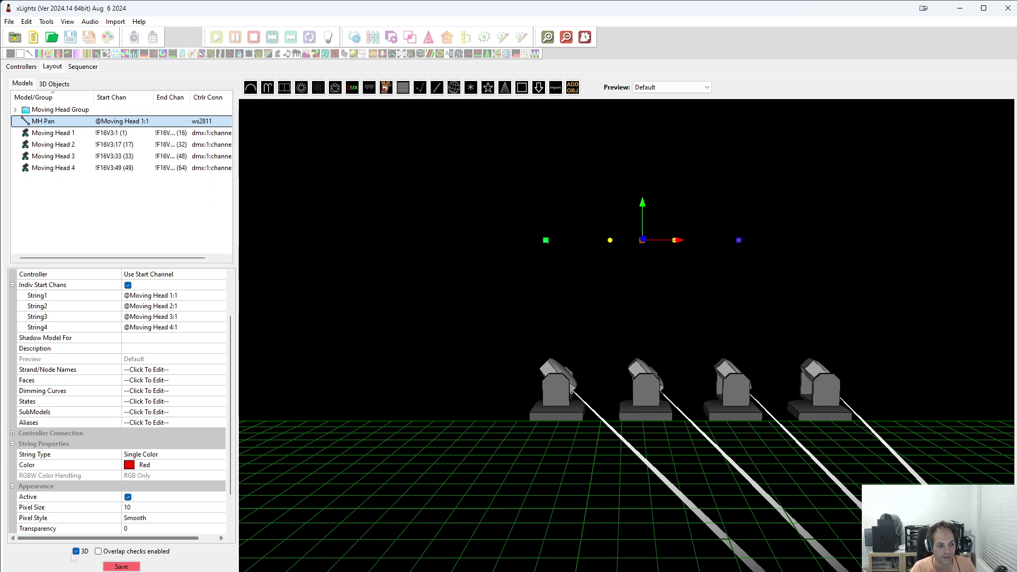
{"action": "left_click", "coordinate": [121, 567]}
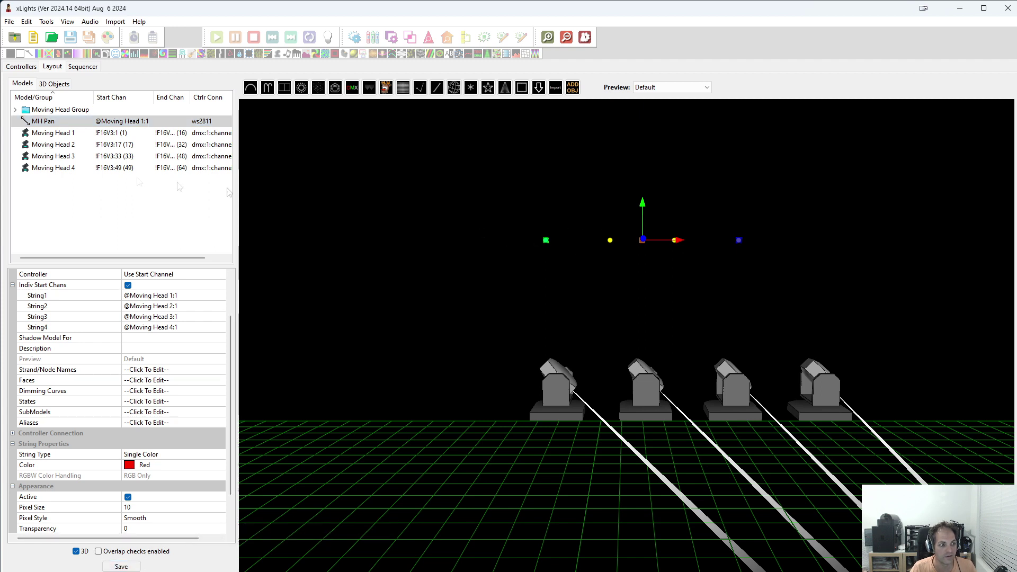
{"action": "left_click", "coordinate": [56, 122]}
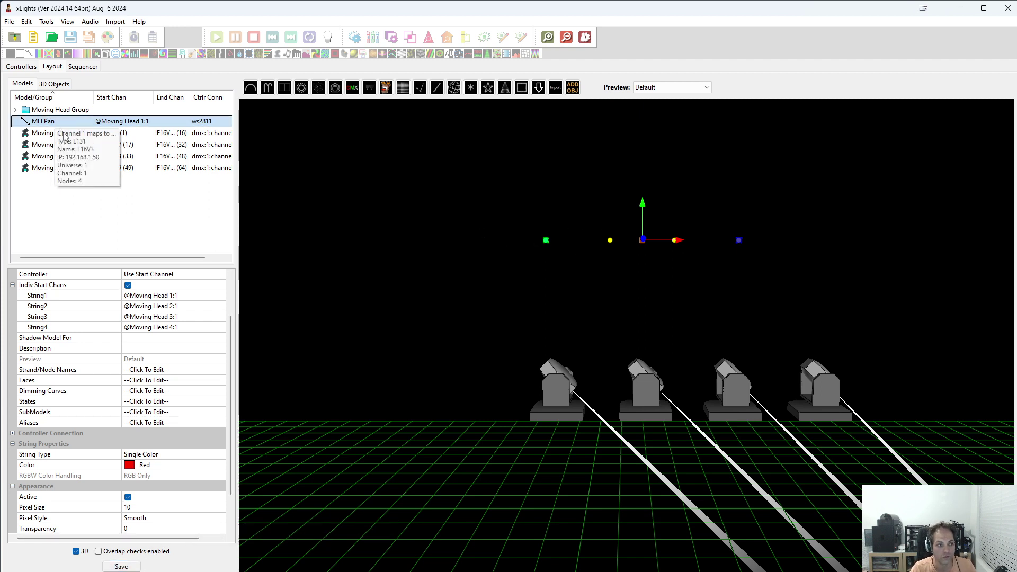
Paste eight copies of the MH Pan model into the layout.
{"action": "left_click", "coordinate": [65, 180]}
{"action": "left_click", "coordinate": [53, 122]}
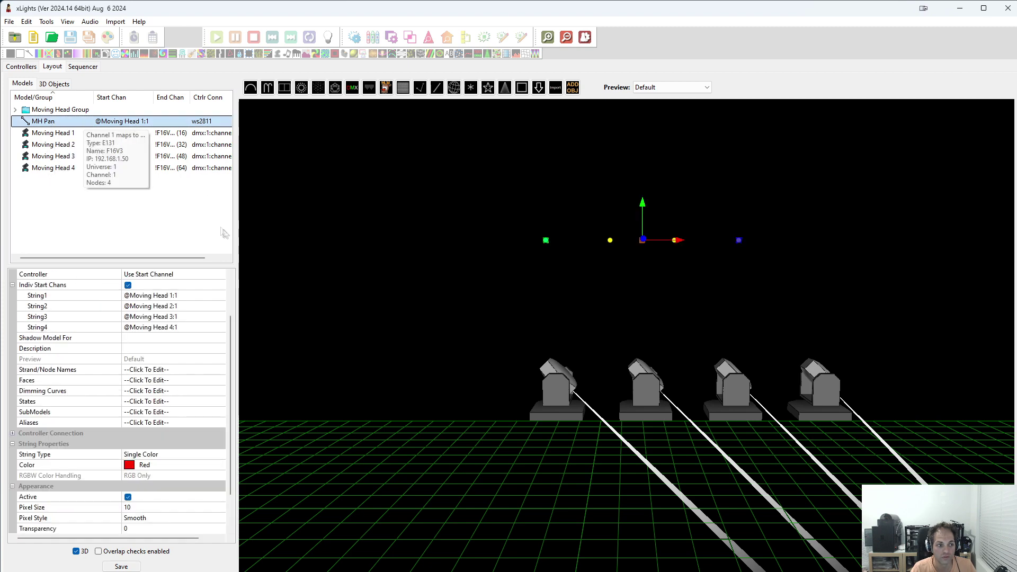
{"action": "key", "text": "ctrl+v"}
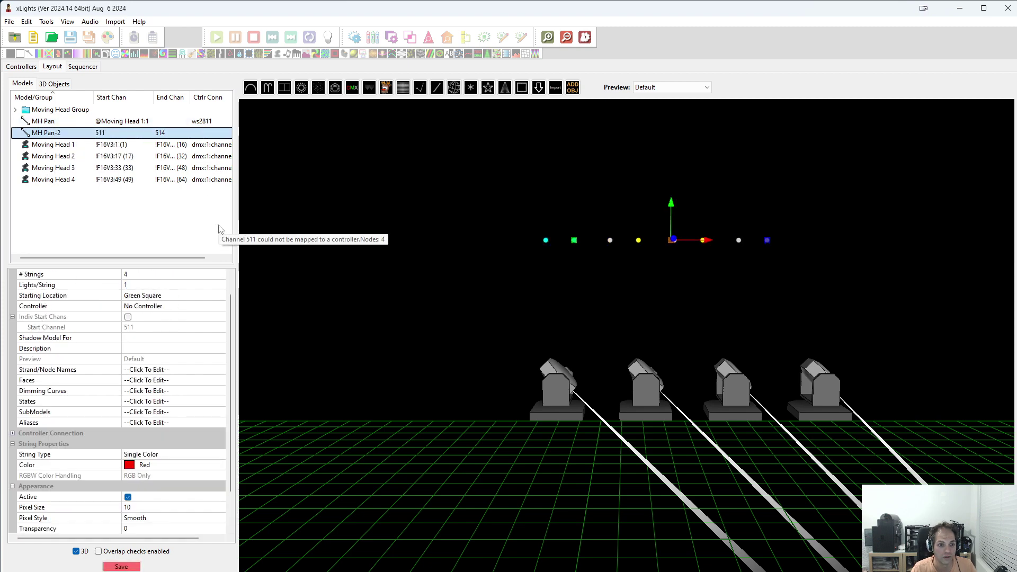
{"action": "key", "text": "ctrl+v"}
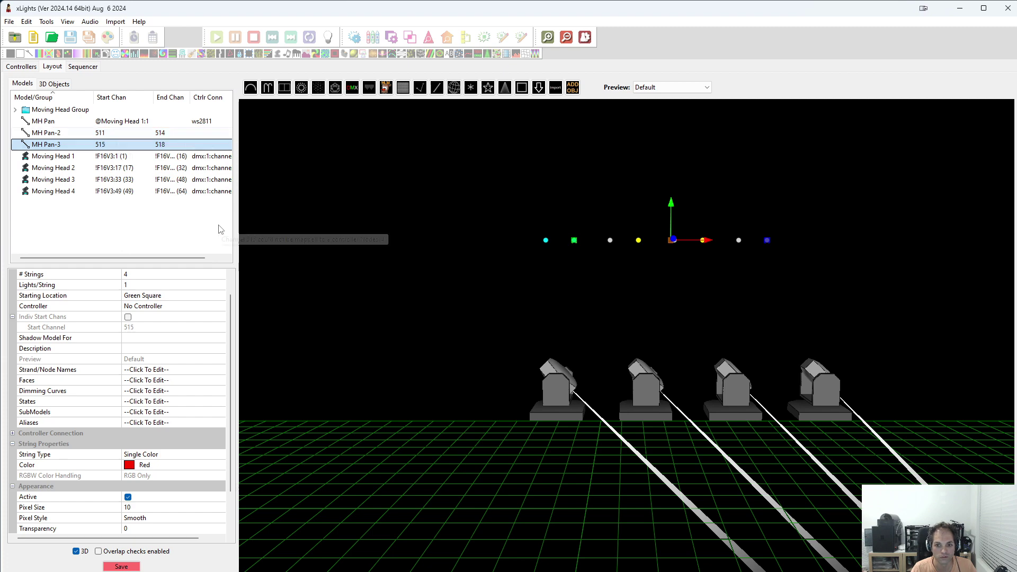
{"action": "key", "text": "ctrl+v"}
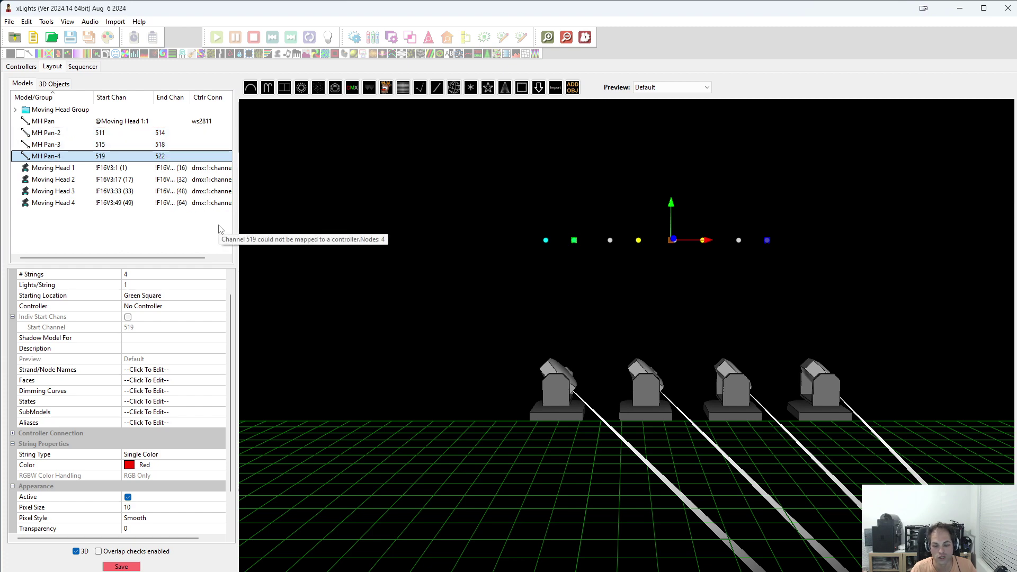
{"action": "key", "text": "ctrl+v"}
{"action": "key", "text": "ctrl+v"}
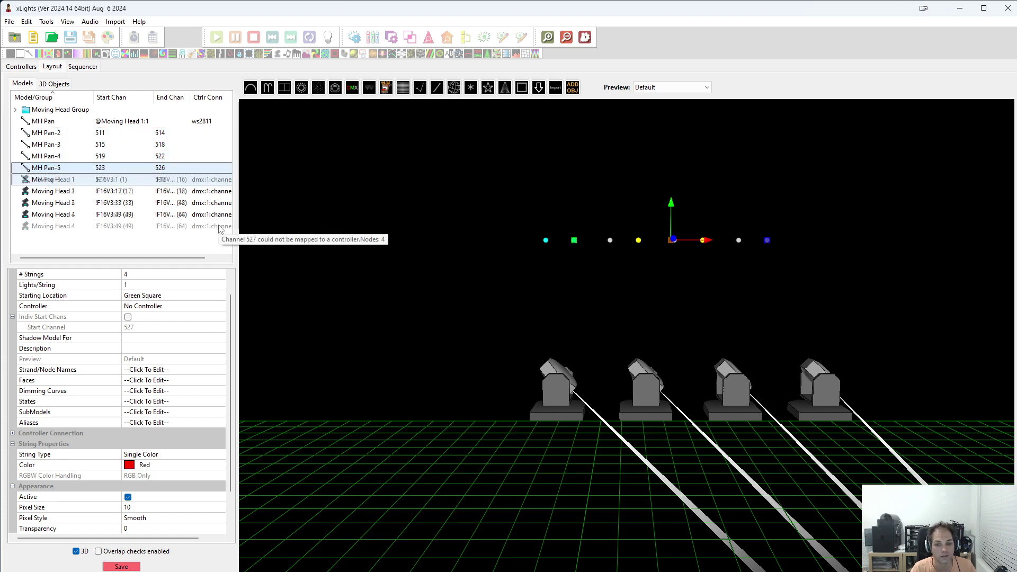
{"action": "key", "text": "ctrl+v"}
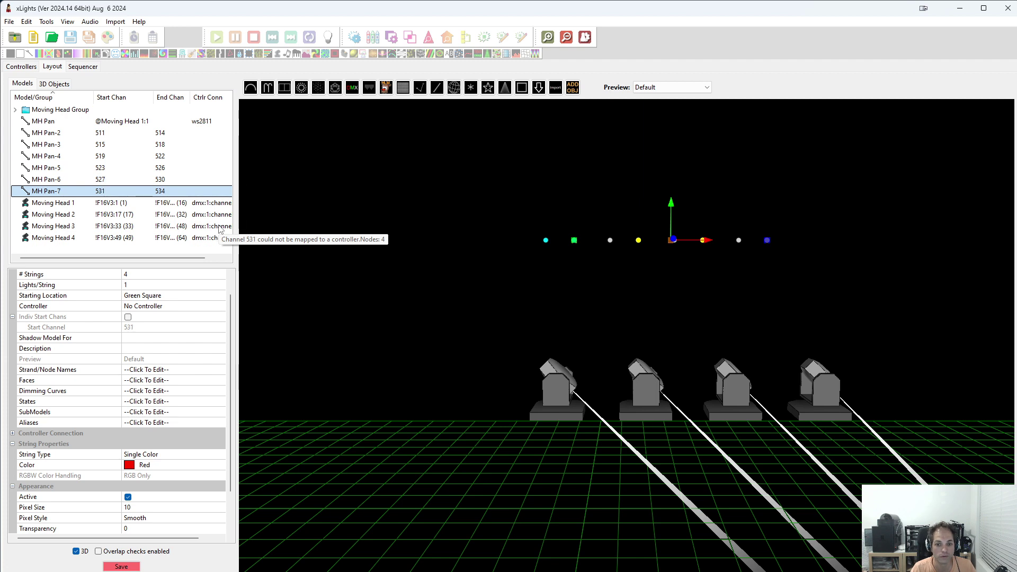
{"action": "key", "text": "ctrl+v"}
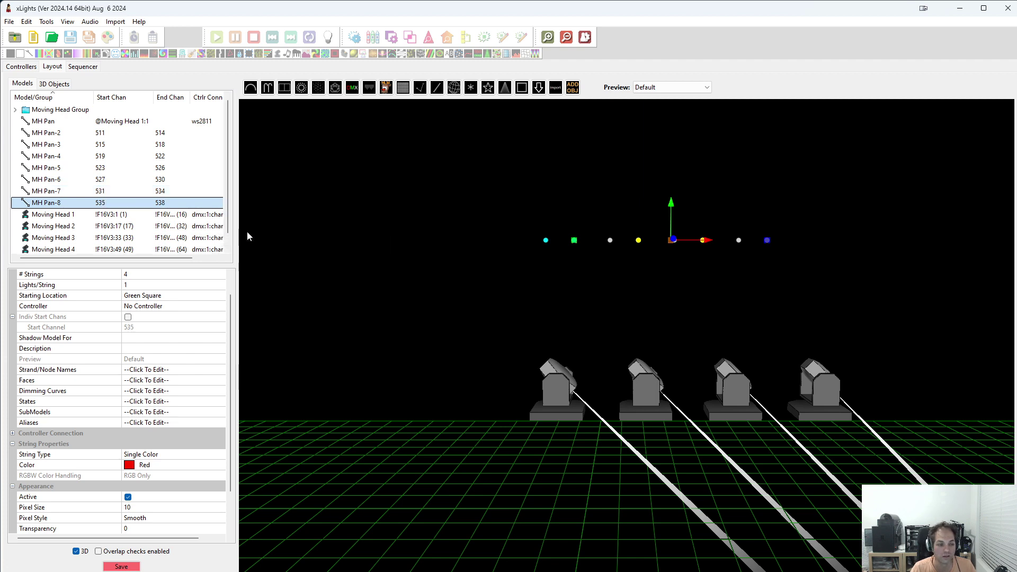
{"action": "key", "text": "ctrl+v"}
Rename the MH Pan-2 model as MH Tilt without saving the old name as an alias.
{"action": "left_click", "coordinate": [53, 133]}
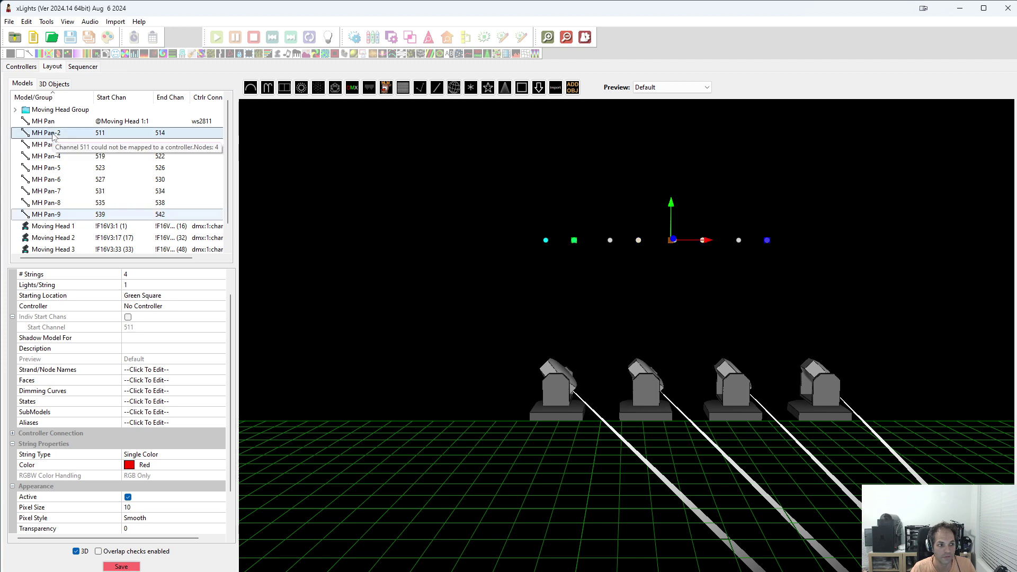
{"action": "left_click", "coordinate": [53, 144]}
{"action": "left_click", "coordinate": [71, 133]}
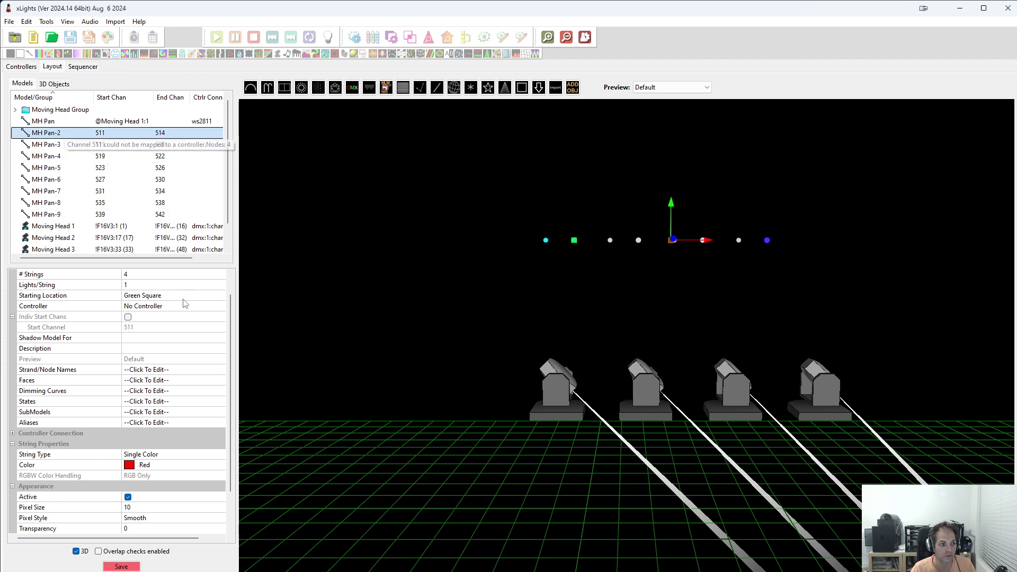
{"action": "scroll", "coordinate": [231, 282], "scroll_direction": "up", "scroll_amount": 1}
{"action": "left_click", "coordinate": [143, 273]}
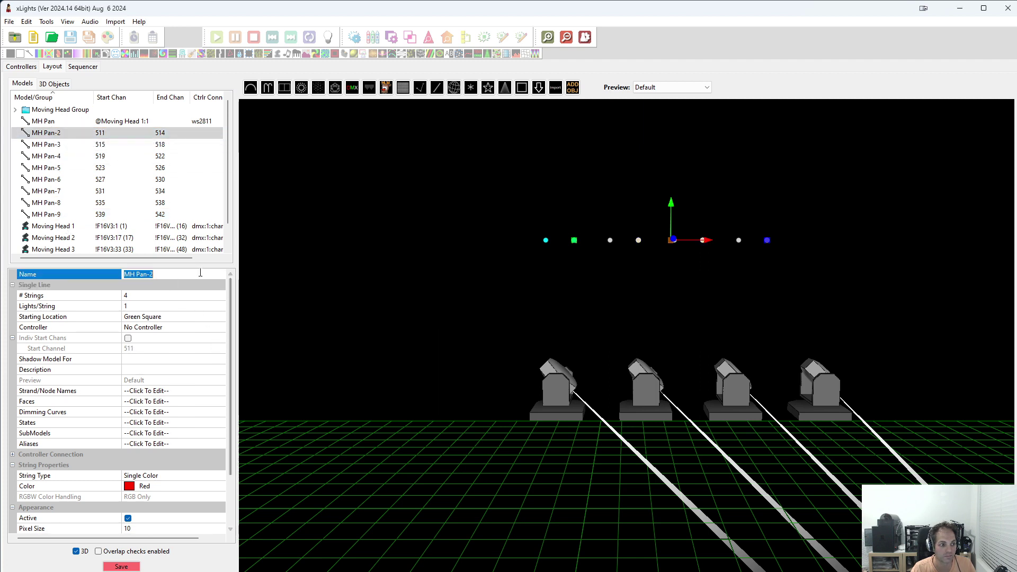
{"action": "double_click", "coordinate": [137, 274]}
{"action": "type", "text": "T"}
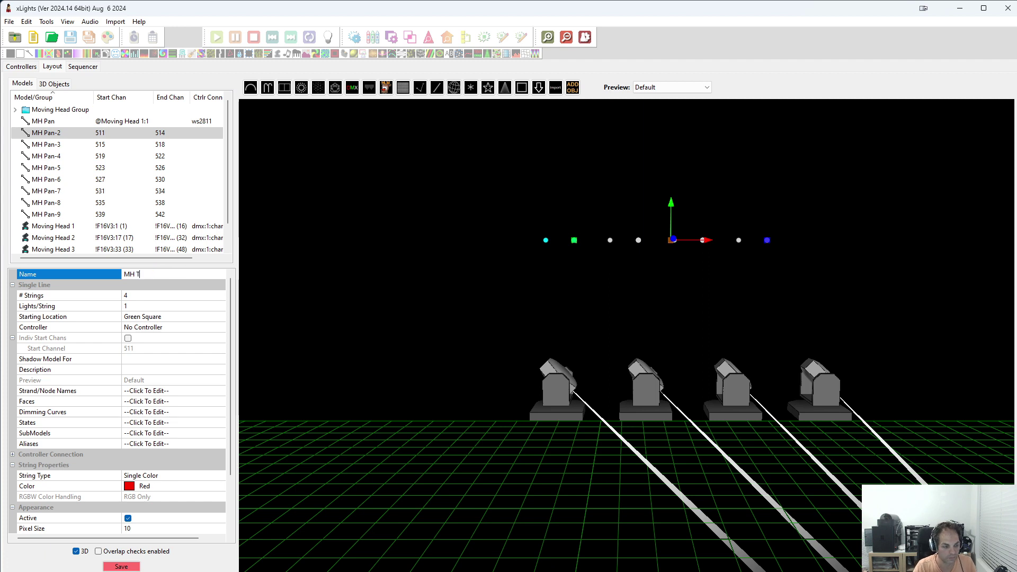
{"action": "type", "text": "ilt"}
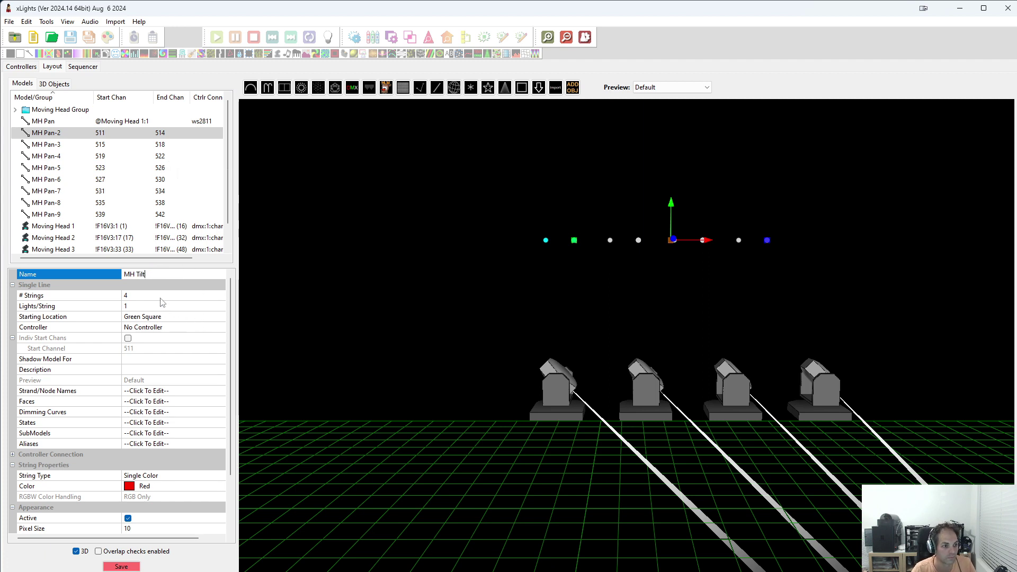
{"action": "key", "text": "Return"}
{"action": "left_click", "coordinate": [629, 303]}
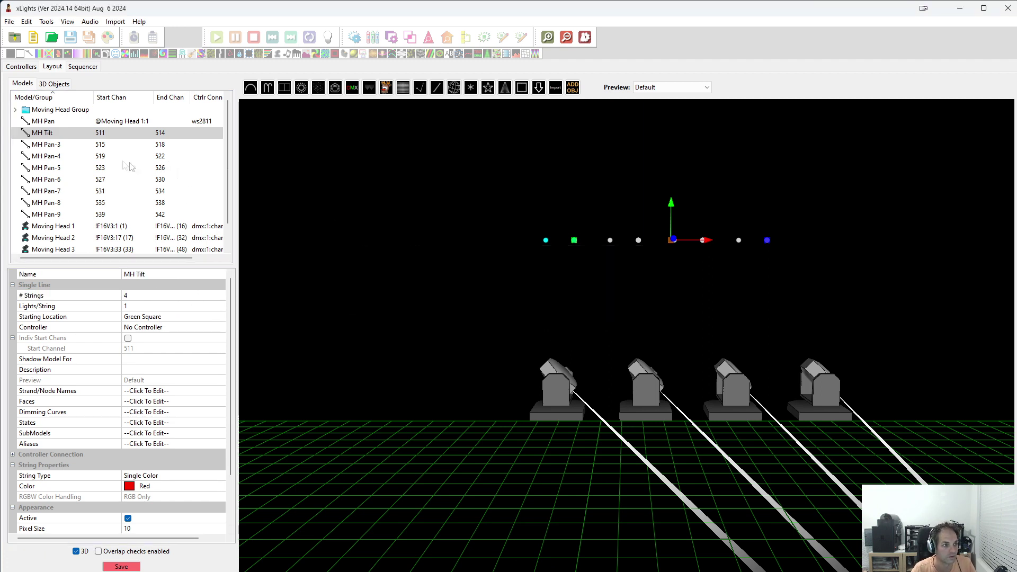
Rename the MH Pan-3 model as MH Frost without saving the old name as an alias.
{"action": "left_click", "coordinate": [51, 146]}
{"action": "left_click", "coordinate": [181, 273]}
{"action": "double_click", "coordinate": [181, 274]}
{"action": "key", "text": "BackSpace"}
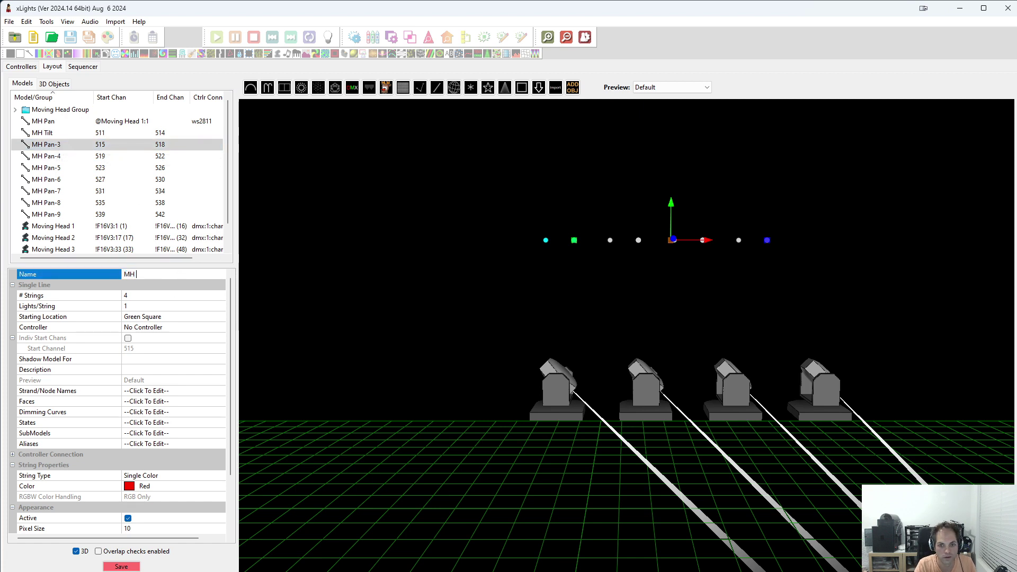
{"action": "type", "text": "Frost"}
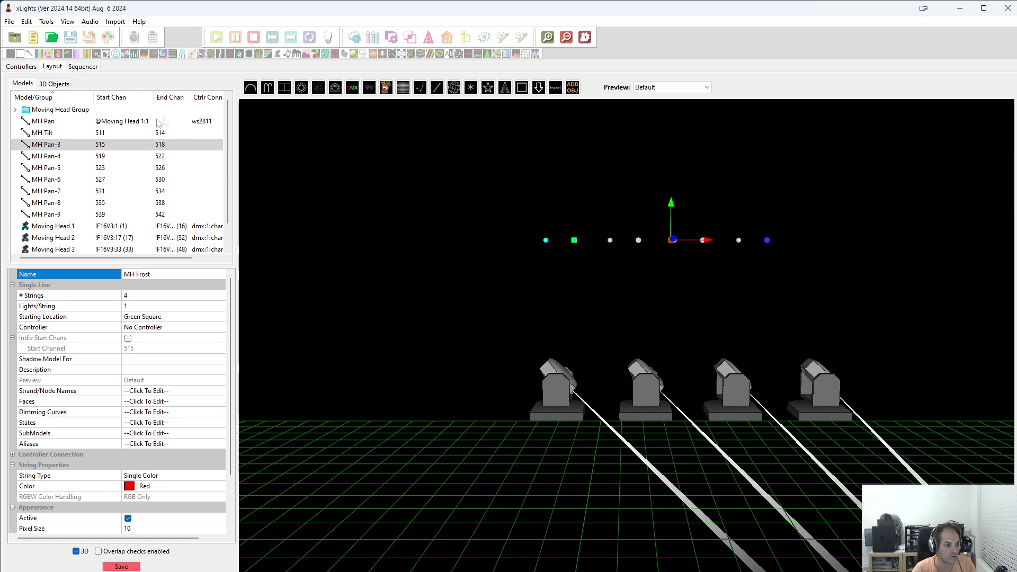
{"action": "key", "text": "Return"}
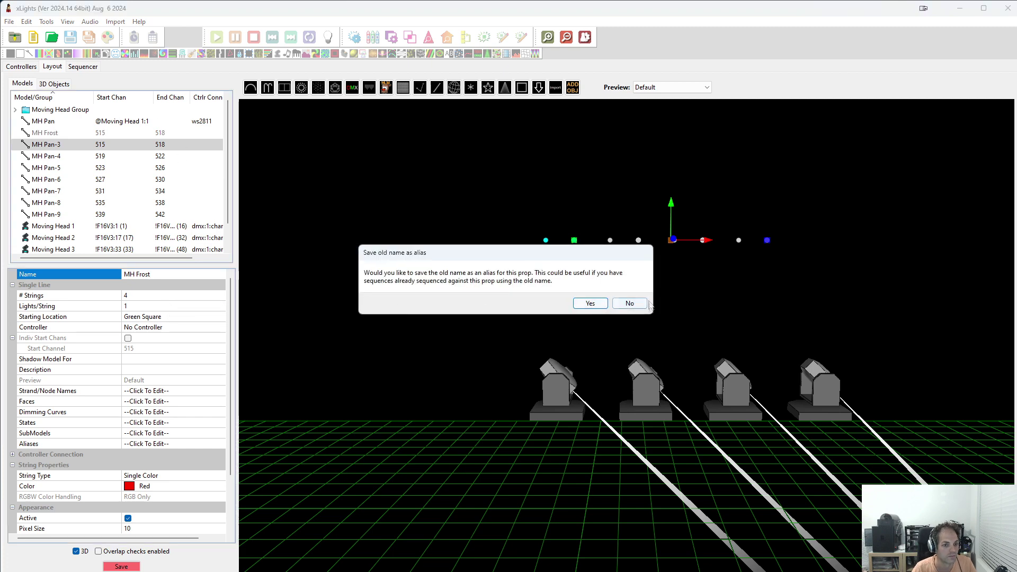
{"action": "left_click", "coordinate": [629, 303]}
{"action": "left_click", "coordinate": [74, 160]}
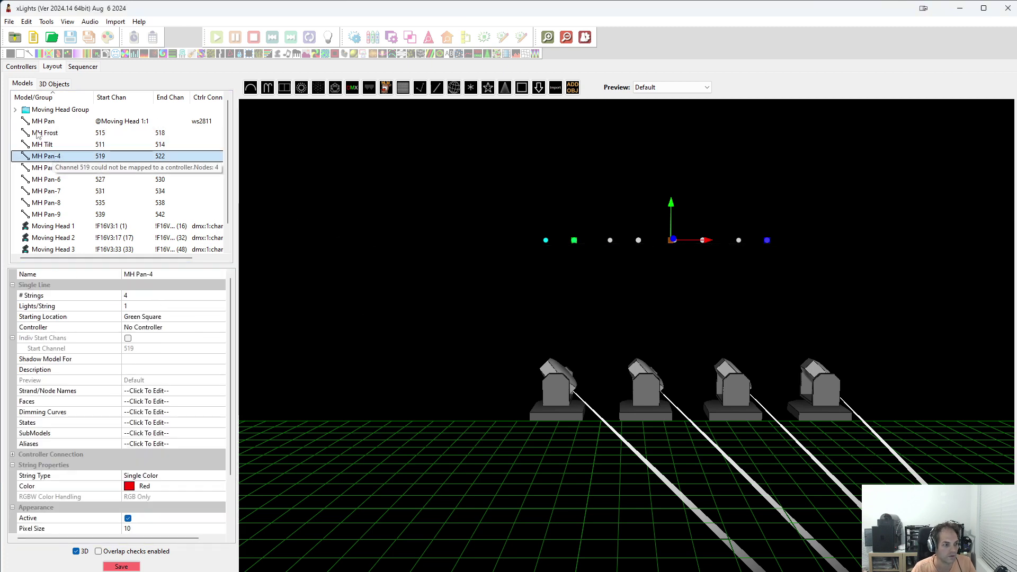
{"action": "left_click", "coordinate": [37, 133]}
{"action": "left_click", "coordinate": [56, 146]}
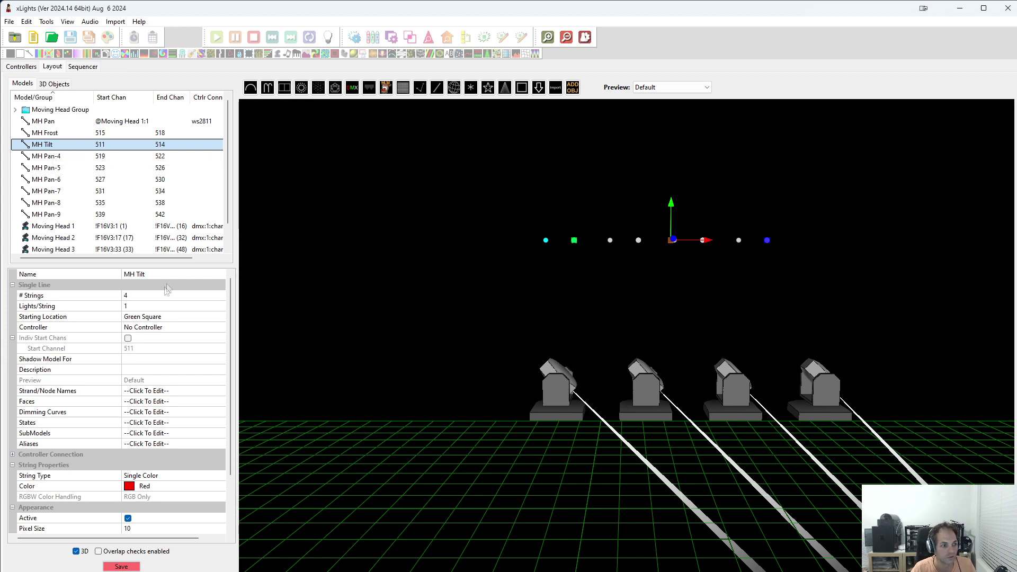
{"action": "left_click", "coordinate": [147, 296]}
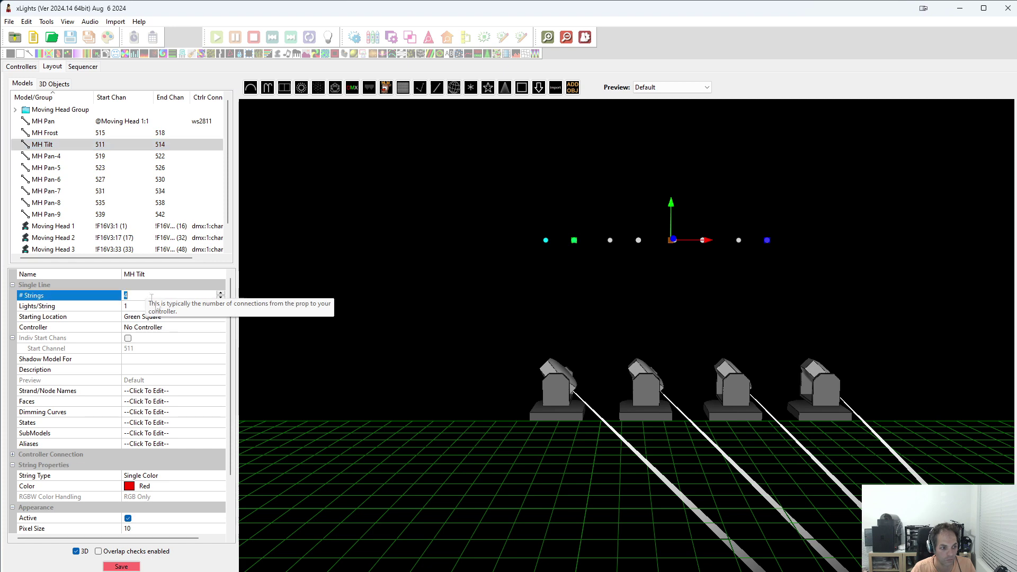
{"action": "left_click", "coordinate": [52, 123]}
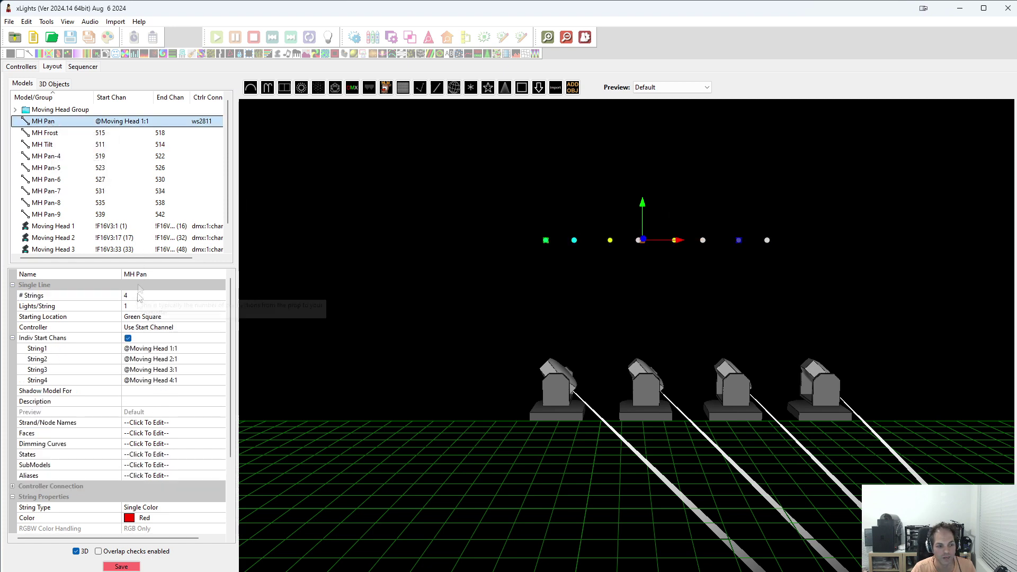
{"action": "left_click", "coordinate": [193, 350]}
{"action": "key", "text": "ctrl+c"}
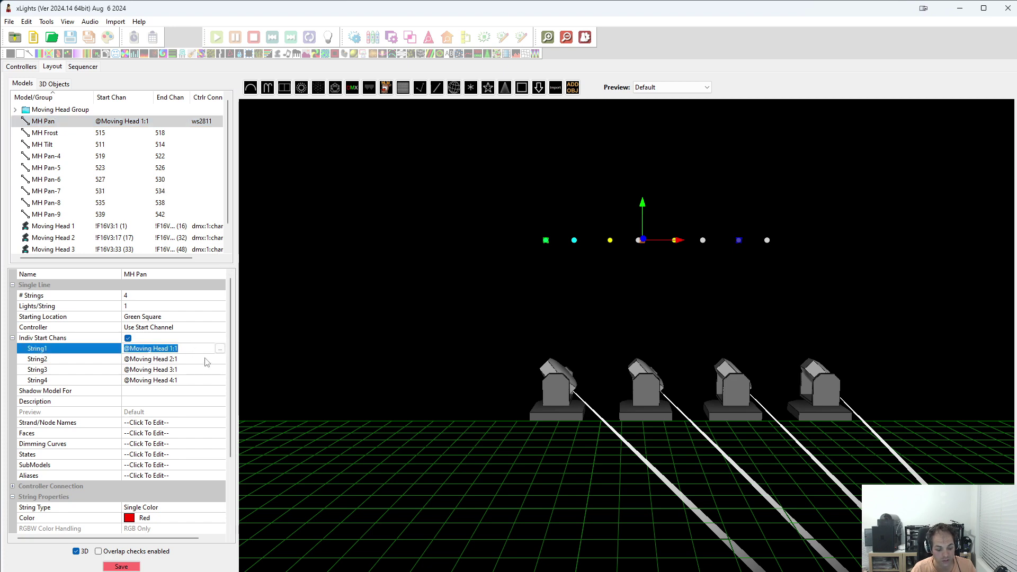
Set MH Tilt's controller to Use Start Channel and enable its individual start channels.
{"action": "left_click", "coordinate": [51, 146]}
{"action": "left_click", "coordinate": [166, 330]}
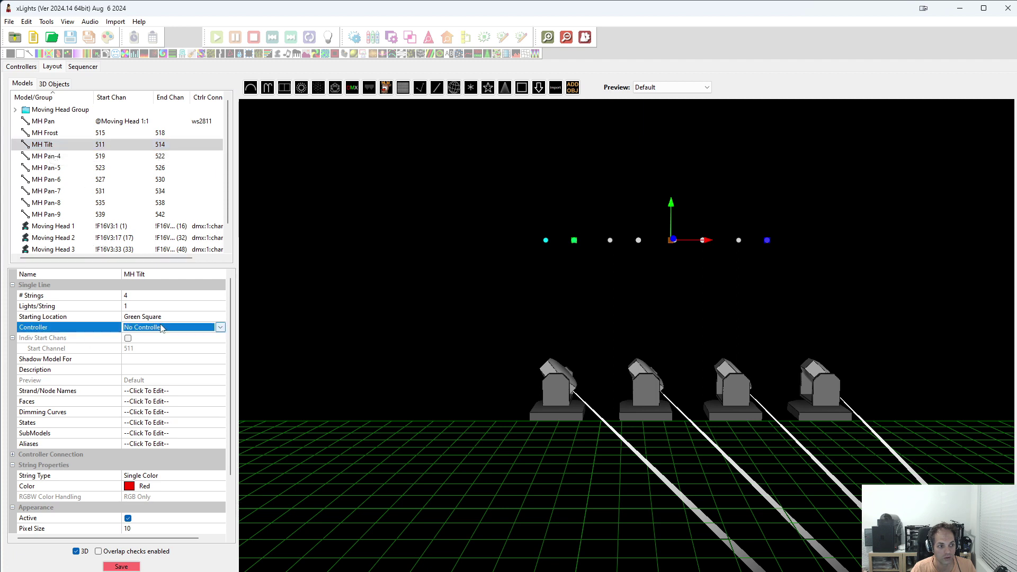
{"action": "left_click", "coordinate": [166, 331]}
{"action": "left_click", "coordinate": [149, 338]}
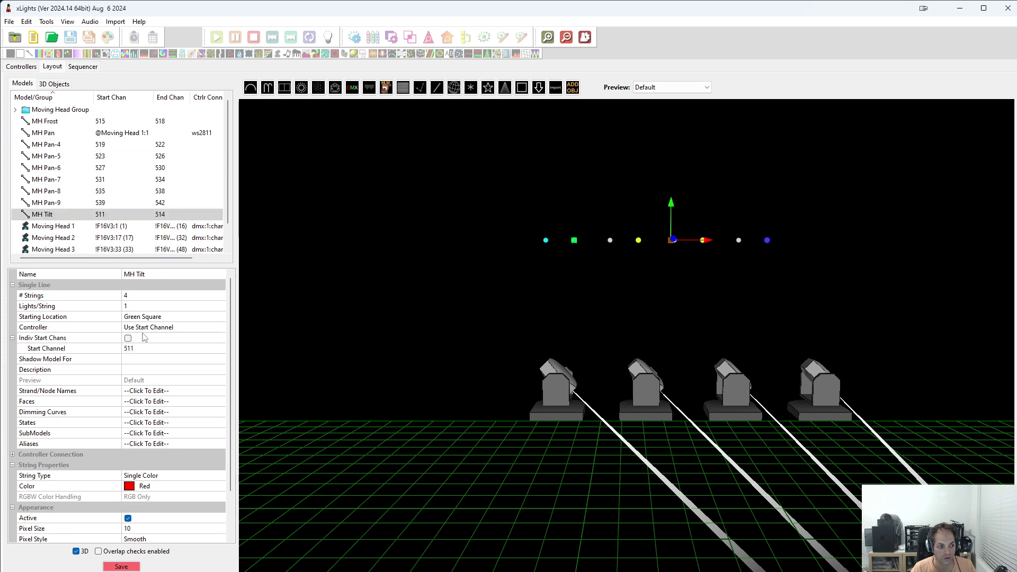
{"action": "left_click", "coordinate": [127, 338]}
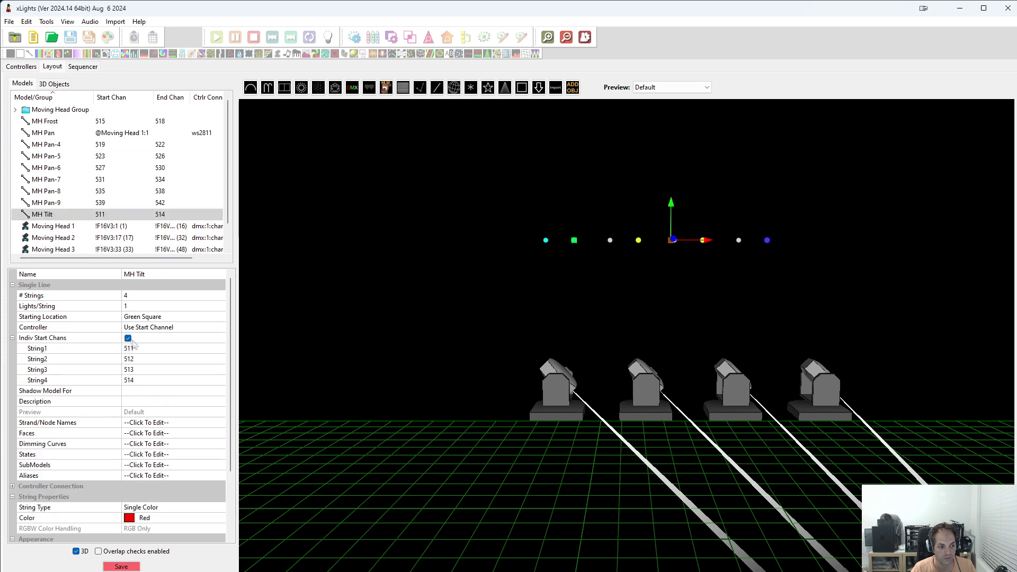
{"action": "left_click", "coordinate": [136, 359]}
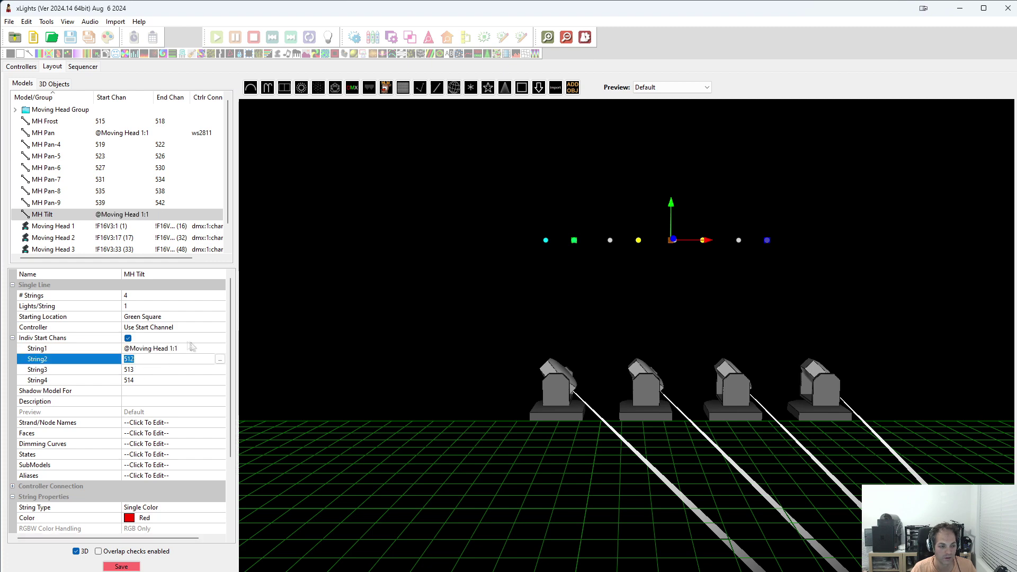
{"action": "key", "text": "ctrl+v"}
{"action": "left_click", "coordinate": [146, 370]}
{"action": "key", "text": "ctrl+v"}
{"action": "left_click", "coordinate": [139, 380]}
{"action": "key", "text": "ctrl+v"}
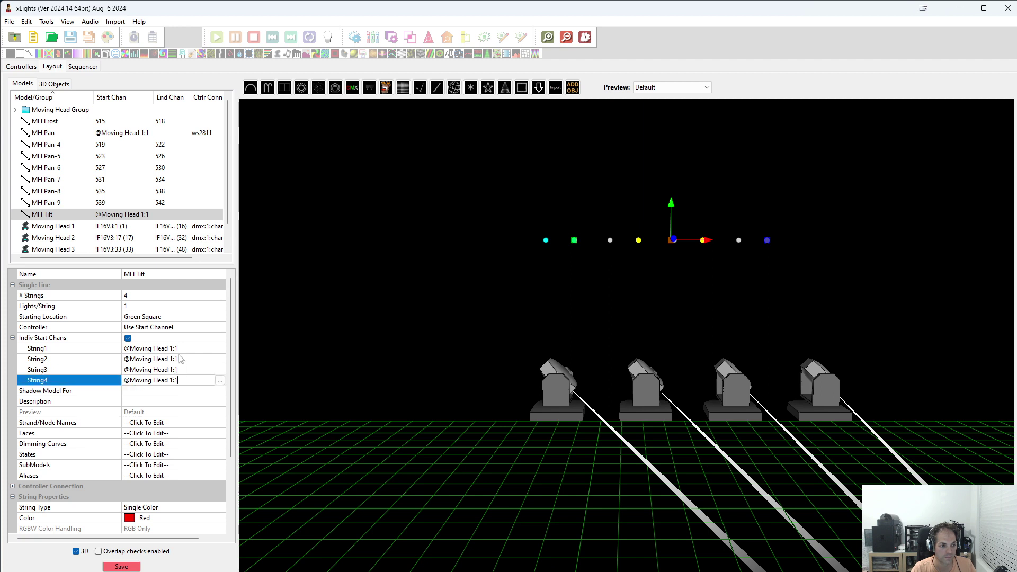
{"action": "left_click", "coordinate": [174, 351]}
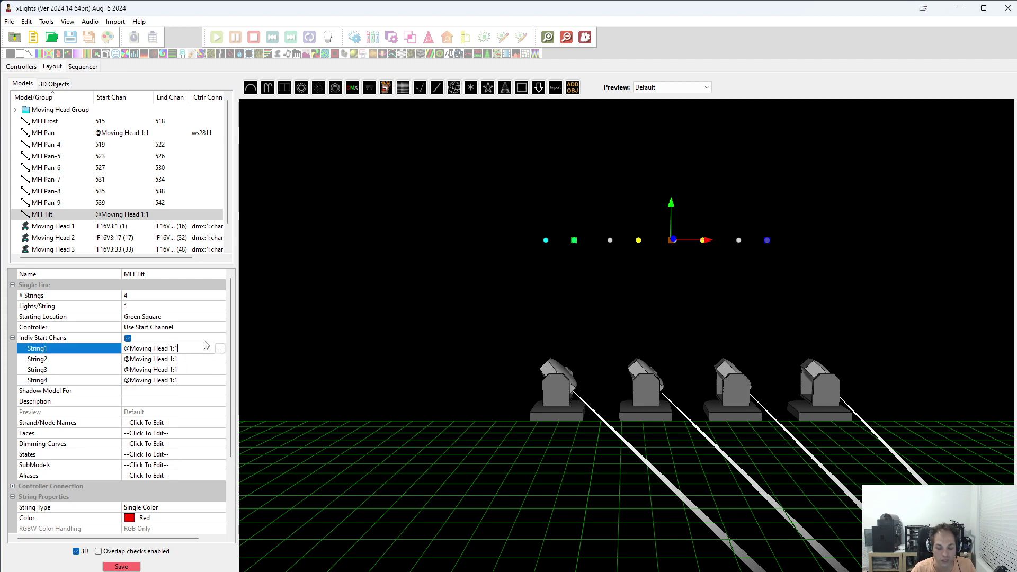
{"action": "key", "text": "BackSpace"}
{"action": "type", "text": "2"}
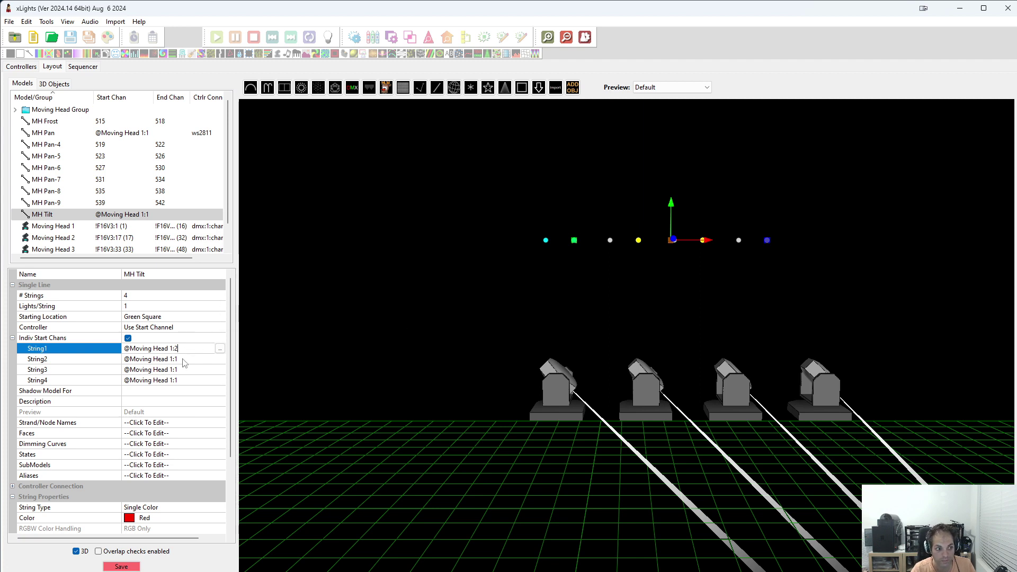
{"action": "left_click", "coordinate": [183, 359]}
{"action": "key", "text": "BackSpace"}
{"action": "type", "text": "2"}
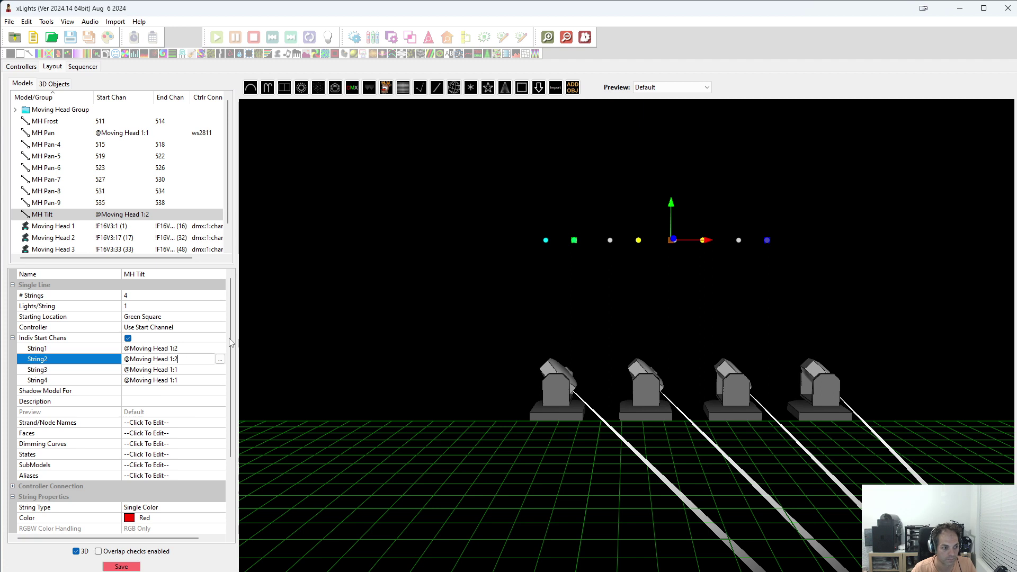
{"action": "left_click", "coordinate": [188, 370]}
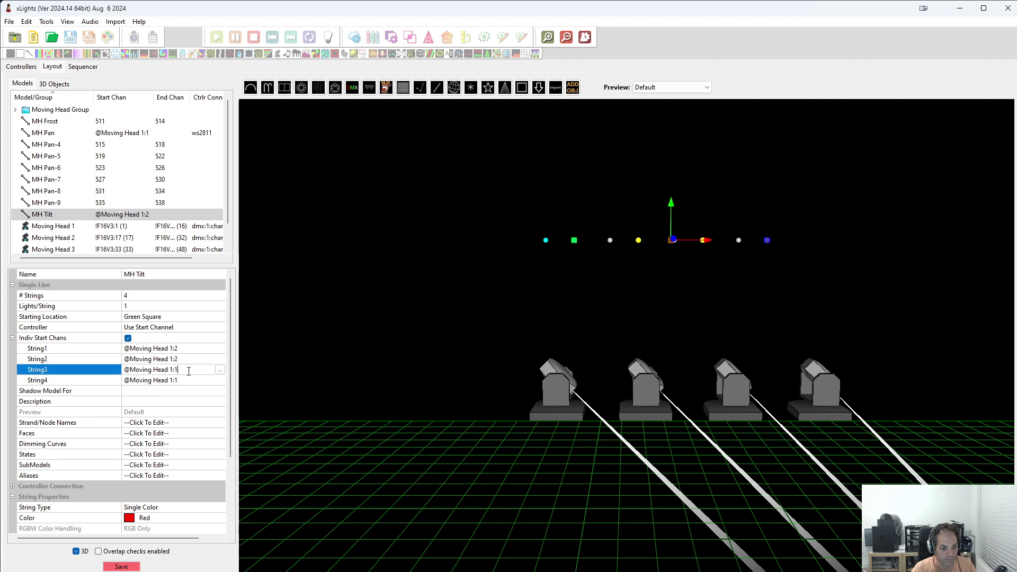
{"action": "type", "text": "2"}
{"action": "left_click", "coordinate": [181, 381]}
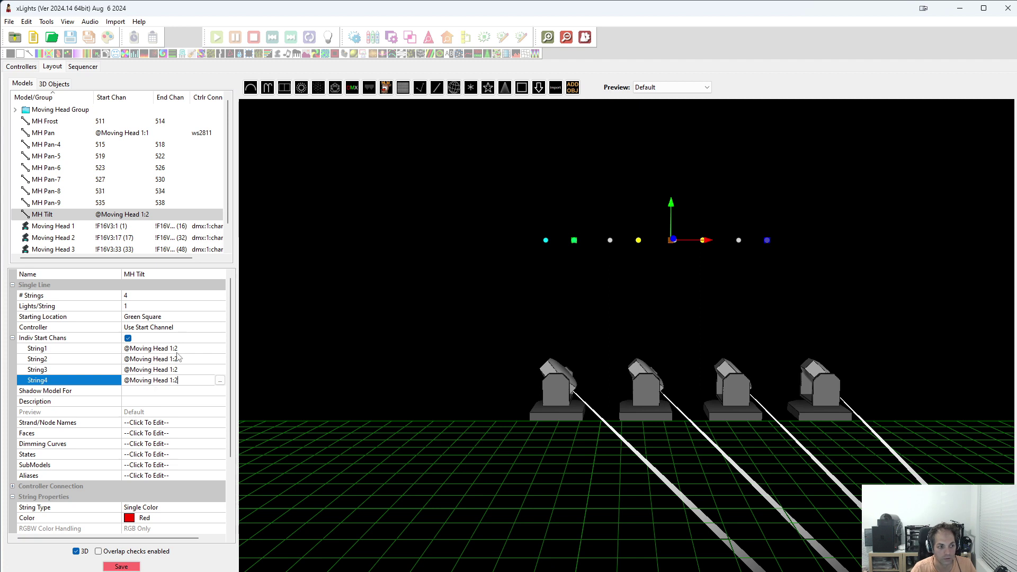
{"action": "key", "text": "Return"}
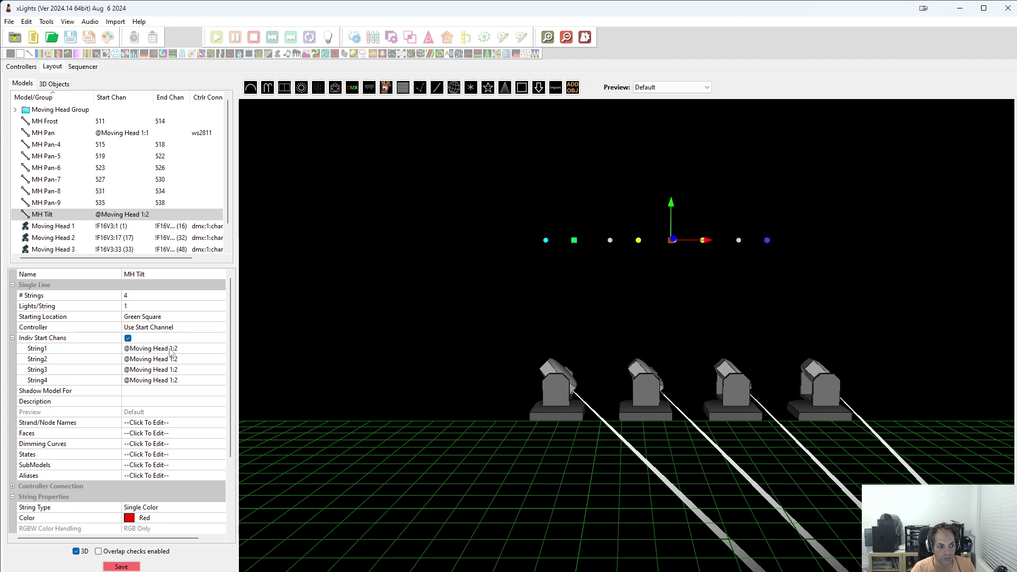
{"action": "left_click", "coordinate": [174, 358]}
{"action": "left_click", "coordinate": [172, 359]}
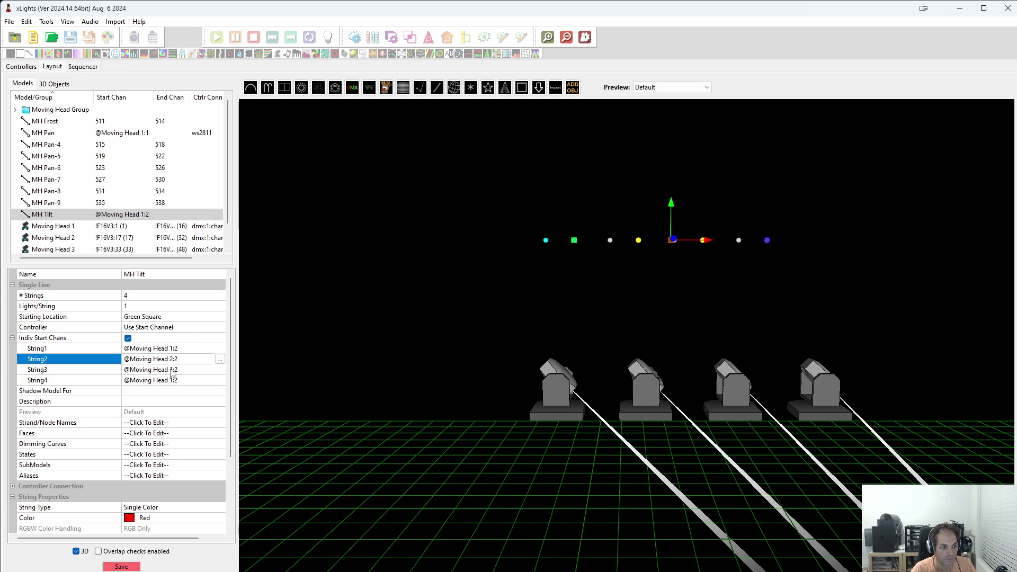
{"action": "left_click", "coordinate": [172, 371]}
{"action": "left_click", "coordinate": [173, 370]}
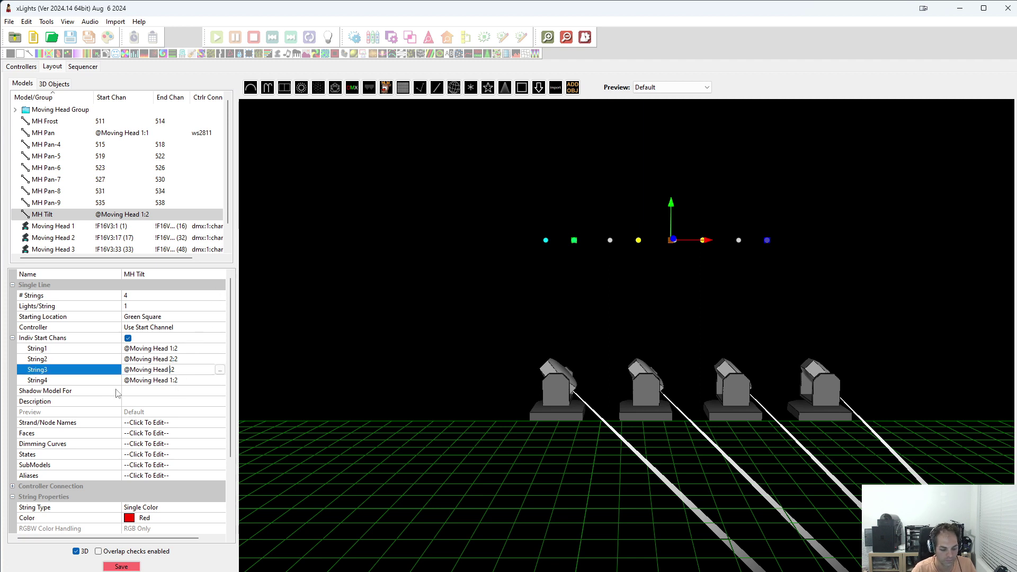
{"action": "type", "text": "3"}
{"action": "left_click", "coordinate": [173, 381]}
{"action": "left_click", "coordinate": [174, 382]}
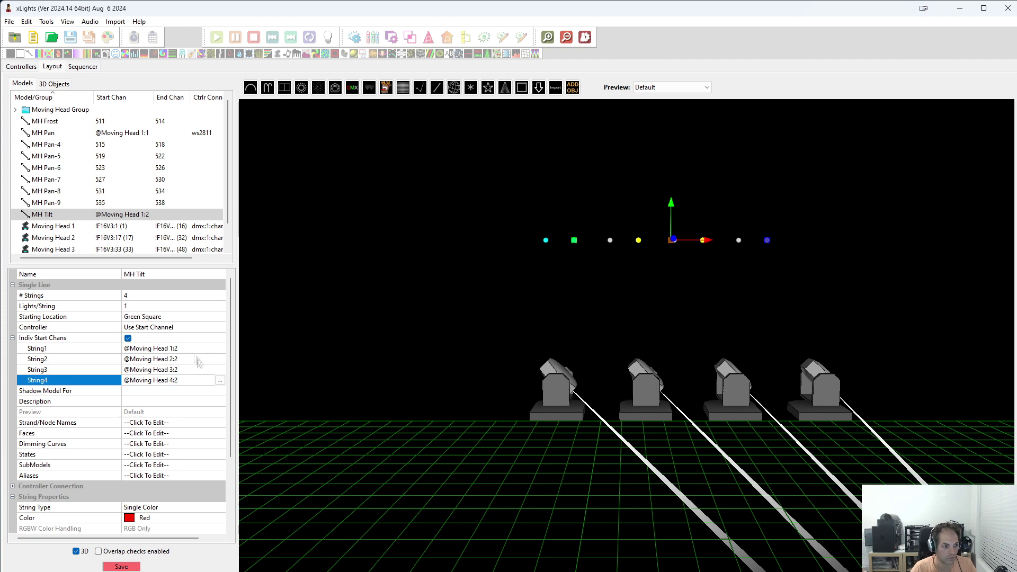
Examine the individual start channels of MH Color and MH Dimmer, and MH Dimmer's pixel size and style.
{"action": "key", "text": "Return"}
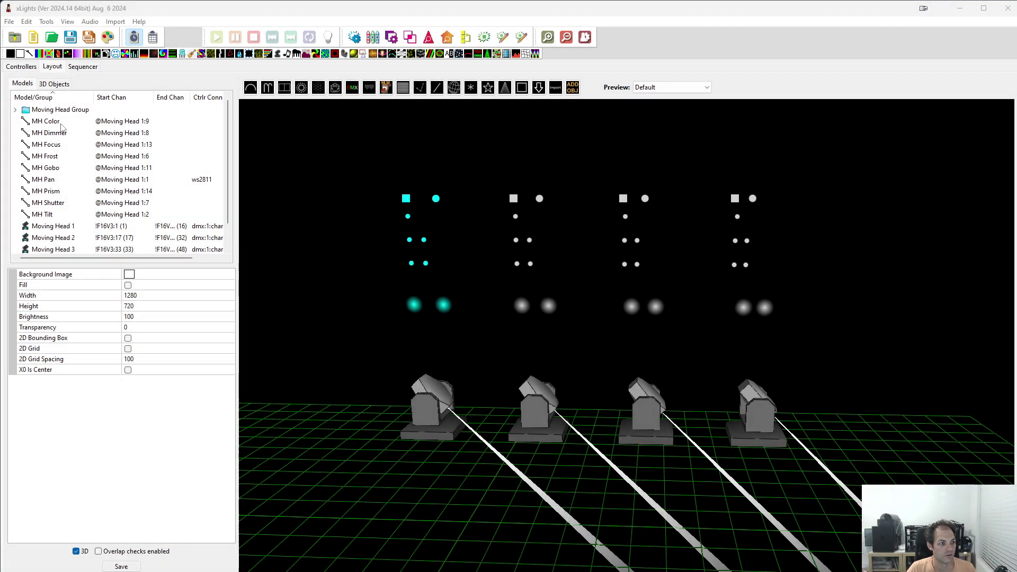
{"action": "left_click", "coordinate": [61, 123]}
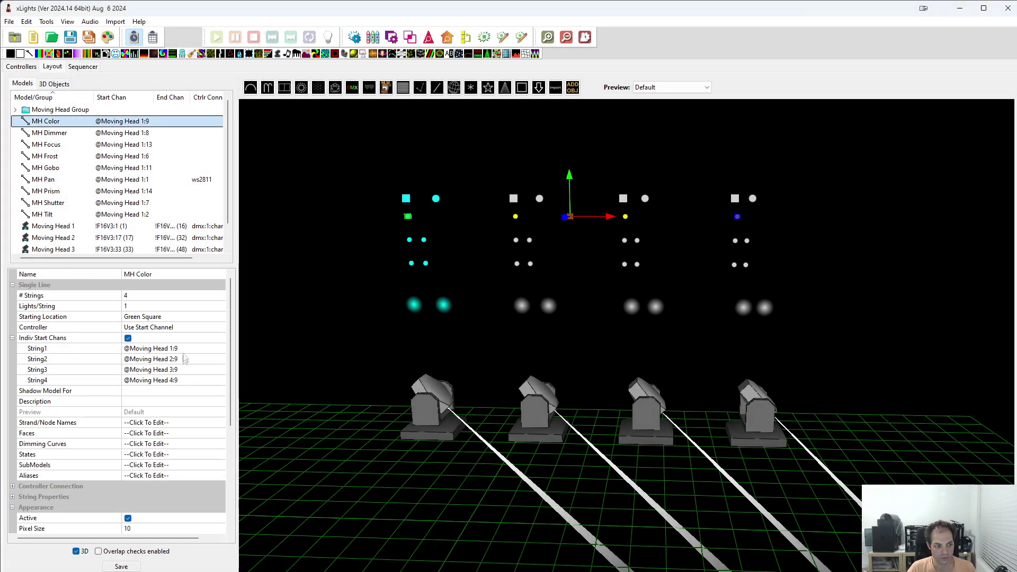
{"action": "left_click", "coordinate": [175, 382]}
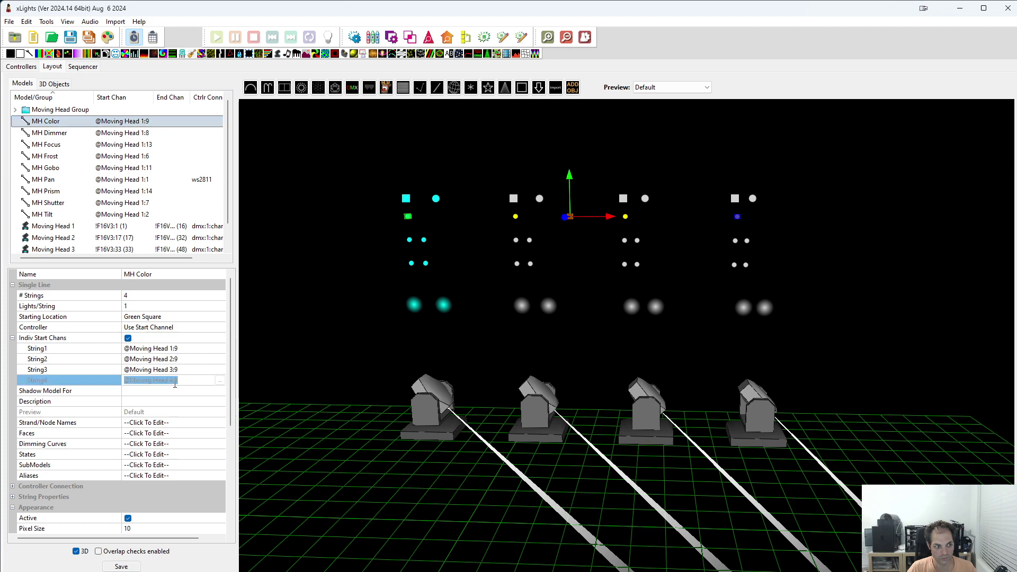
{"action": "left_click", "coordinate": [75, 134]}
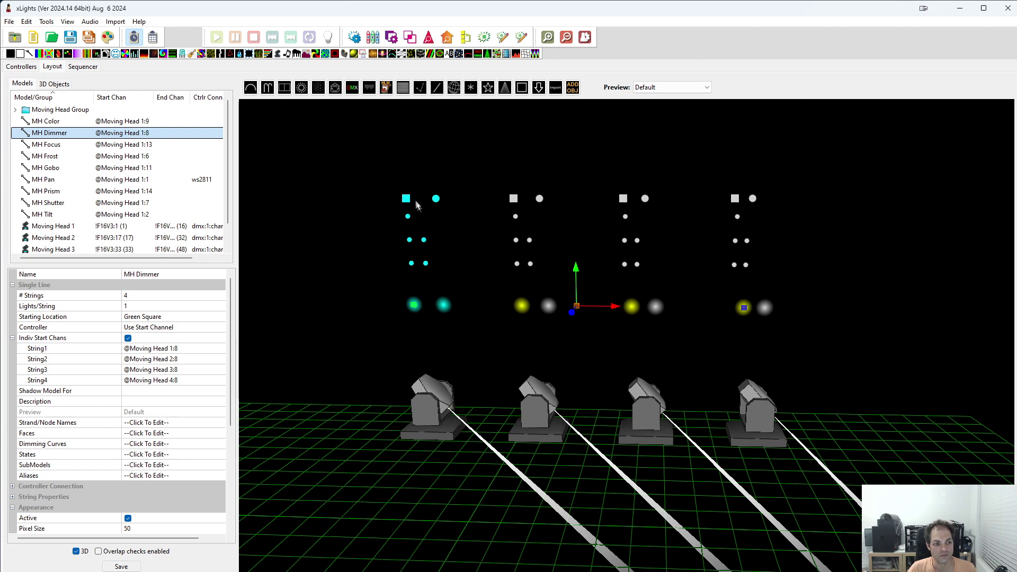
{"action": "left_click", "coordinate": [472, 249]}
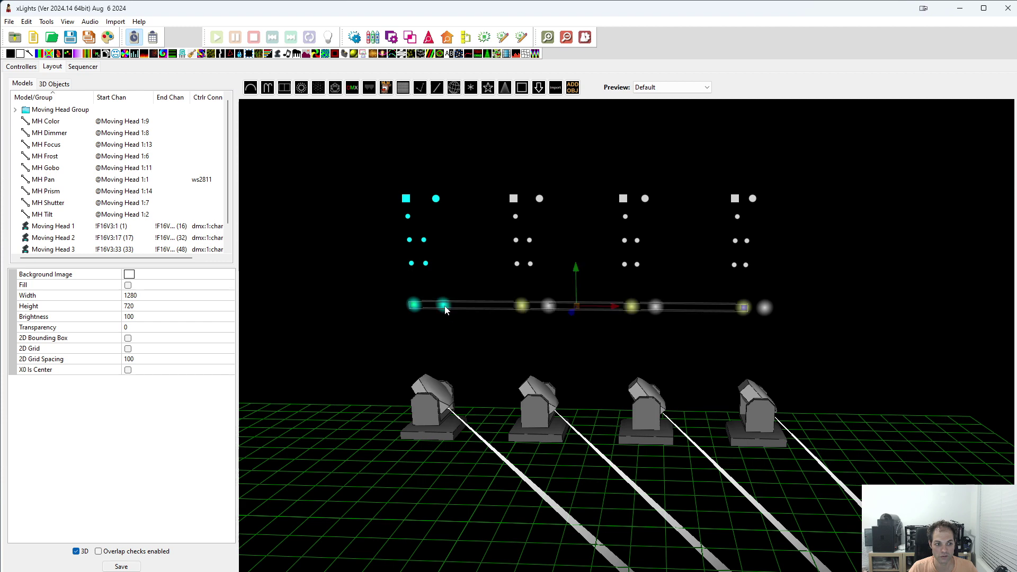
{"action": "left_click", "coordinate": [445, 311]}
{"action": "scroll", "coordinate": [206, 443], "scroll_direction": "down", "scroll_amount": 3}
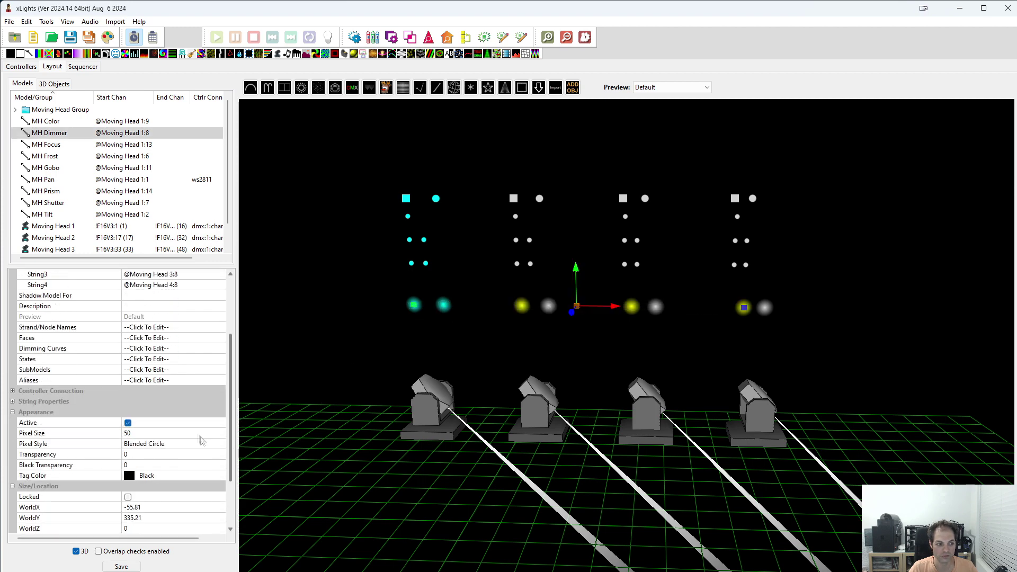
Check in the layout preview which single-line model each row of nodes above the moving heads belongs to, including MH Gobo.
{"action": "left_click", "coordinate": [474, 335]}
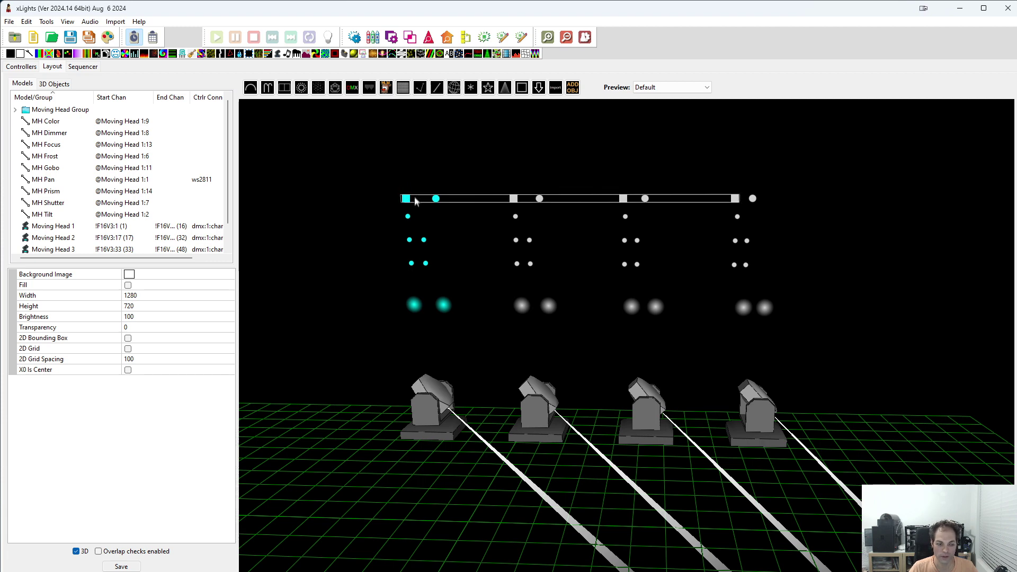
{"action": "left_click", "coordinate": [516, 221]}
{"action": "left_click", "coordinate": [427, 245]}
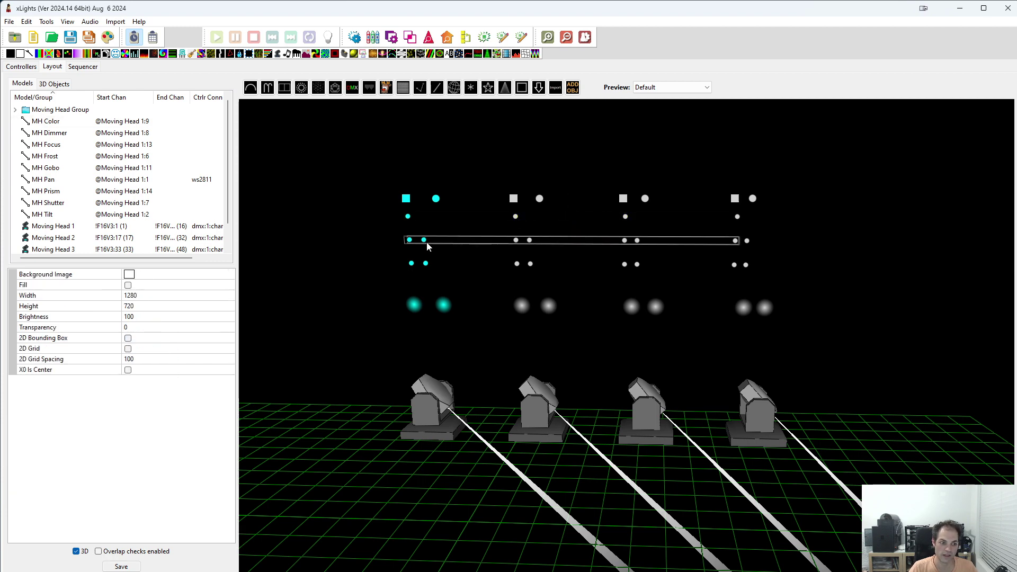
{"action": "left_click", "coordinate": [430, 245]}
{"action": "left_click", "coordinate": [426, 266]}
{"action": "left_click", "coordinate": [426, 264]}
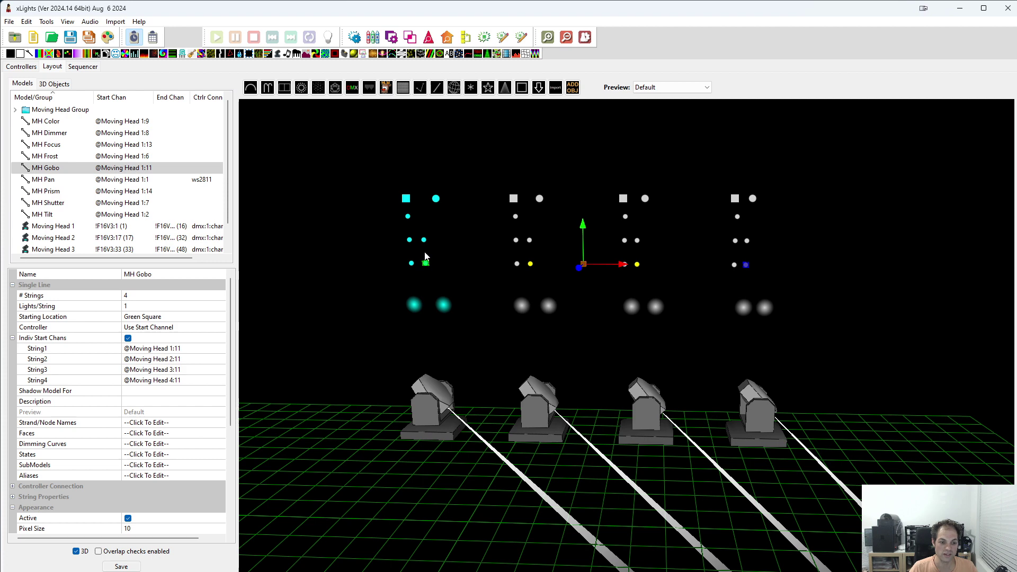
{"action": "left_click", "coordinate": [338, 273]}
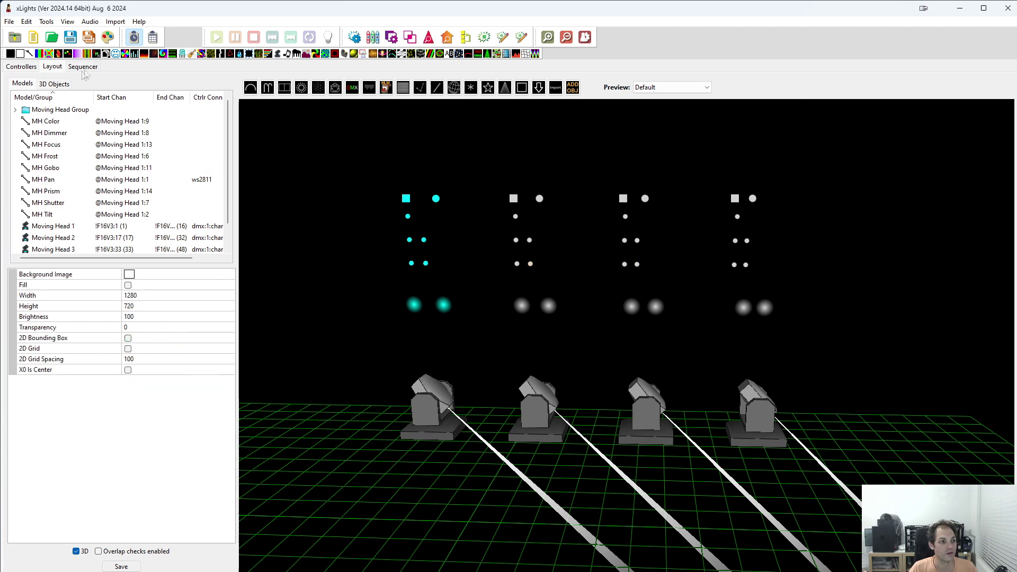
In the sequencer, add a DMX effect to Moving Head 1 from about 1 to 16 seconds and set its Dimmer to 255.
{"action": "left_click", "coordinate": [83, 67]}
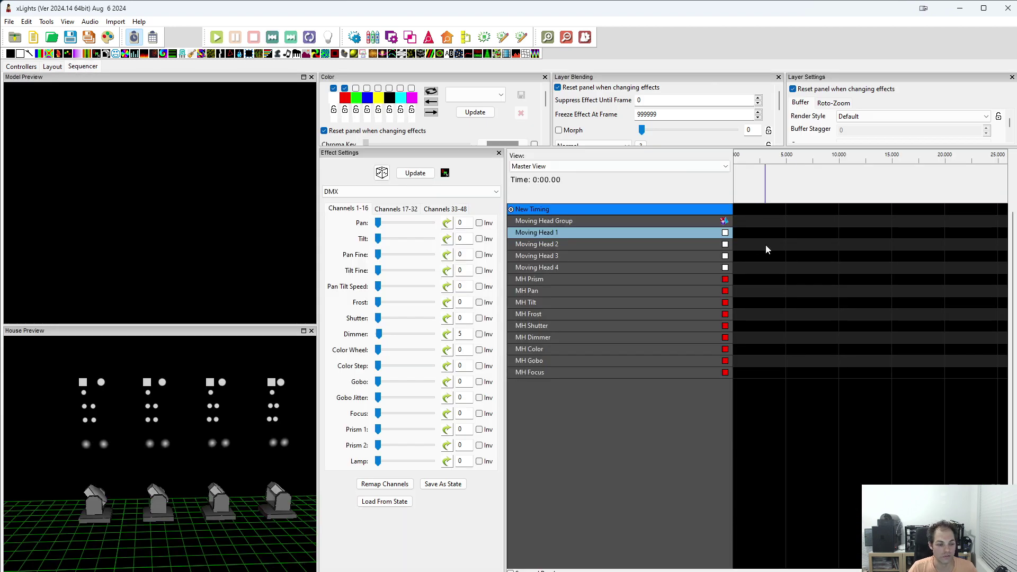
{"action": "left_click_drag", "start_coordinate": [97, 54], "coordinate": [753, 236]}
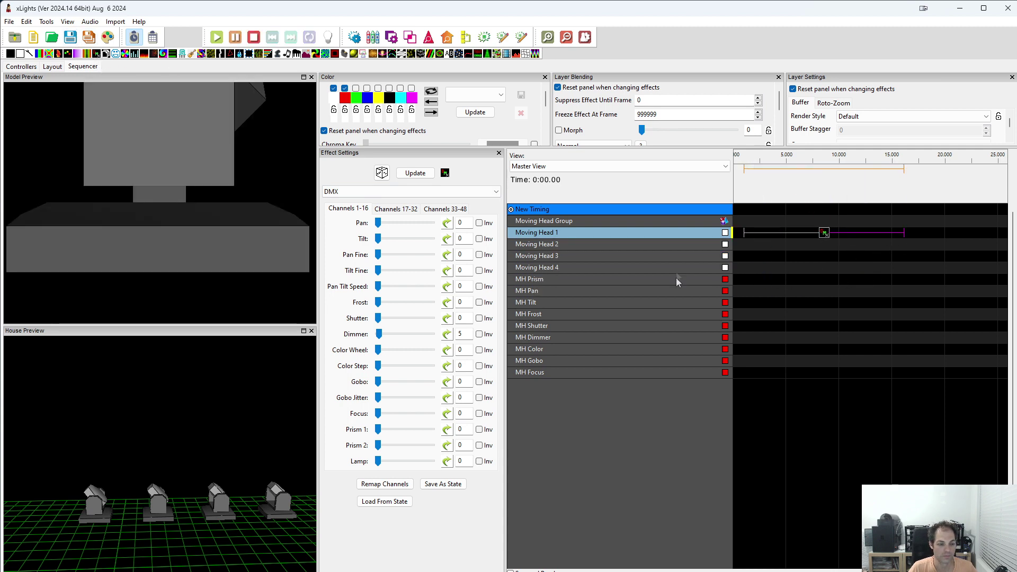
{"action": "left_click_drag", "start_coordinate": [378, 334], "coordinate": [432, 334]}
{"action": "scroll", "coordinate": [65, 456], "scroll_direction": "up", "scroll_amount": 5}
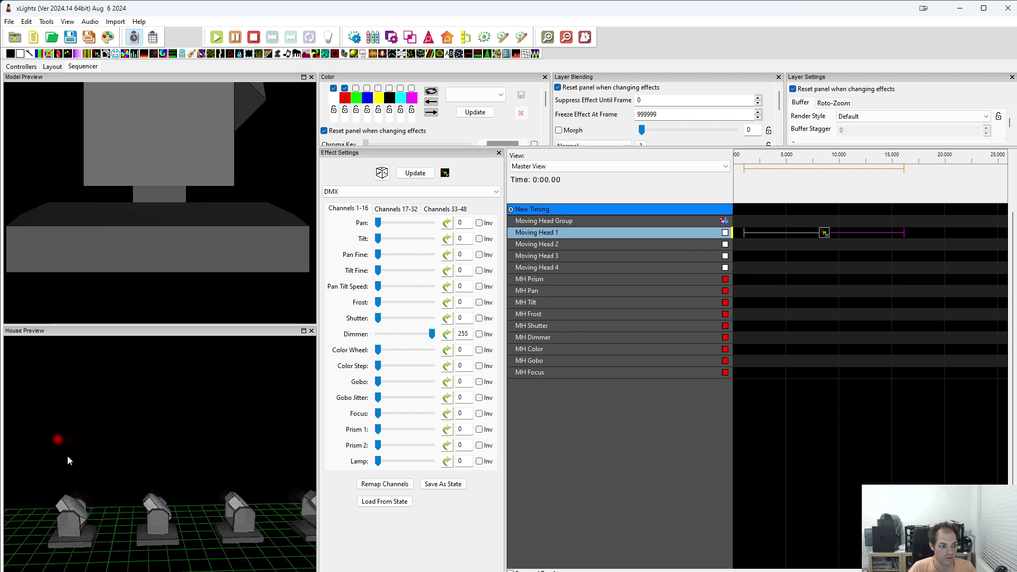
{"action": "left_click_drag", "start_coordinate": [172, 487], "coordinate": [120, 414]}
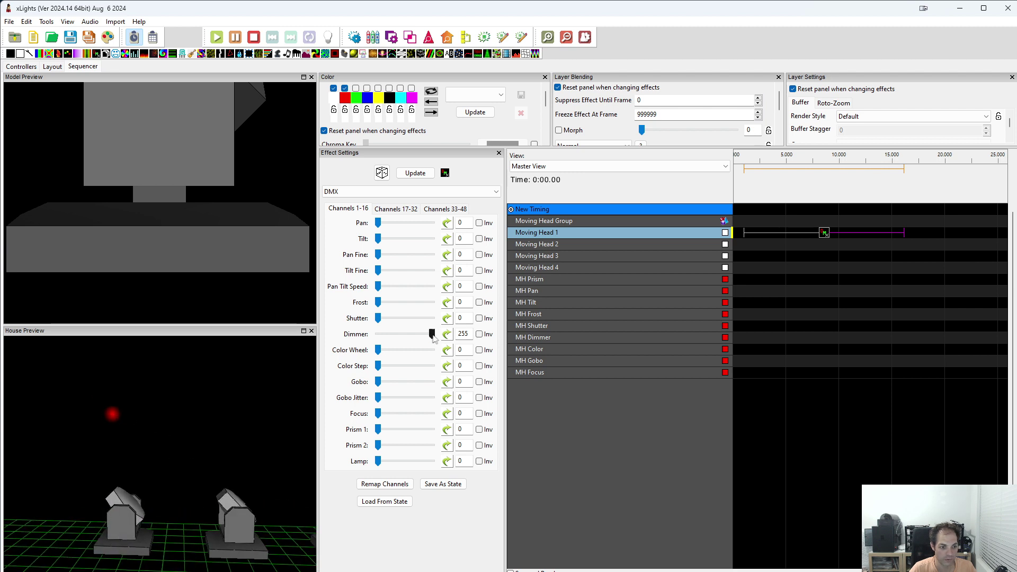